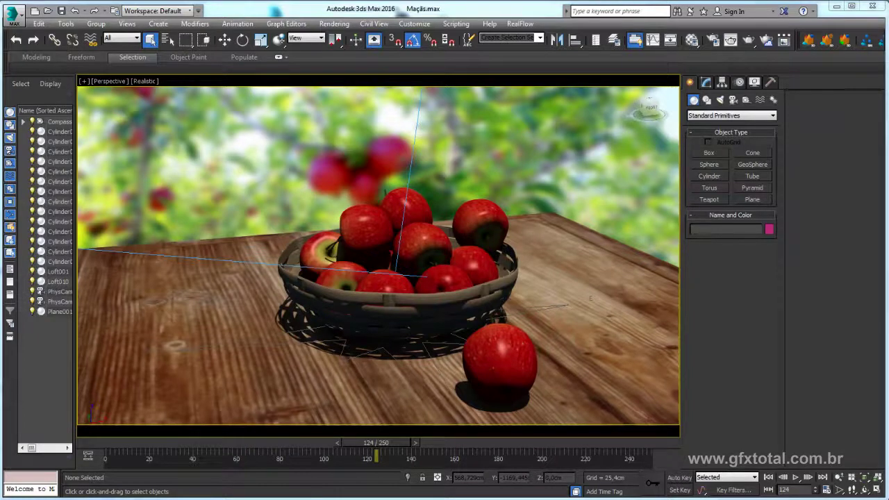
Zoom out over the apple basket scene and select the Daylight object and the wooden plane.
{"action": "scroll", "coordinate": [397, 234], "scroll_direction": "down", "scroll_amount": 5}
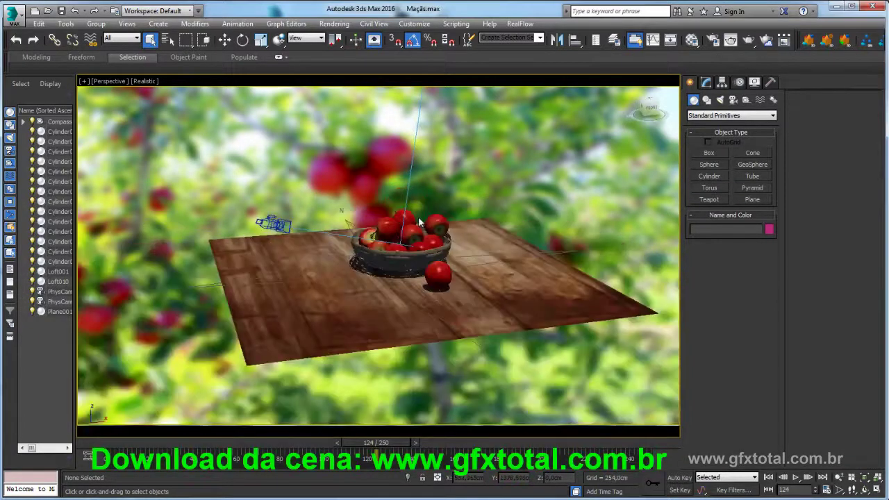
{"action": "middle_click_drag", "start_coordinate": [419, 221], "coordinate": [412, 267]}
{"action": "mouse_move", "coordinate": [181, 232]}
{"action": "left_mouse_down"}
{"action": "mouse_move", "coordinate": [267, 303]}
{"action": "mouse_move", "coordinate": [223, 303]}
{"action": "left_mouse_up"}
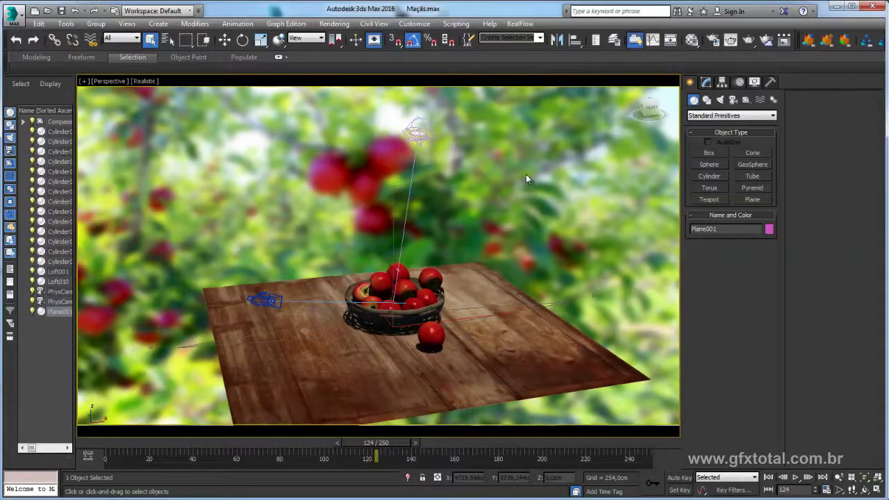
{"action": "left_click_drag", "start_coordinate": [513, 111], "coordinate": [360, 159]}
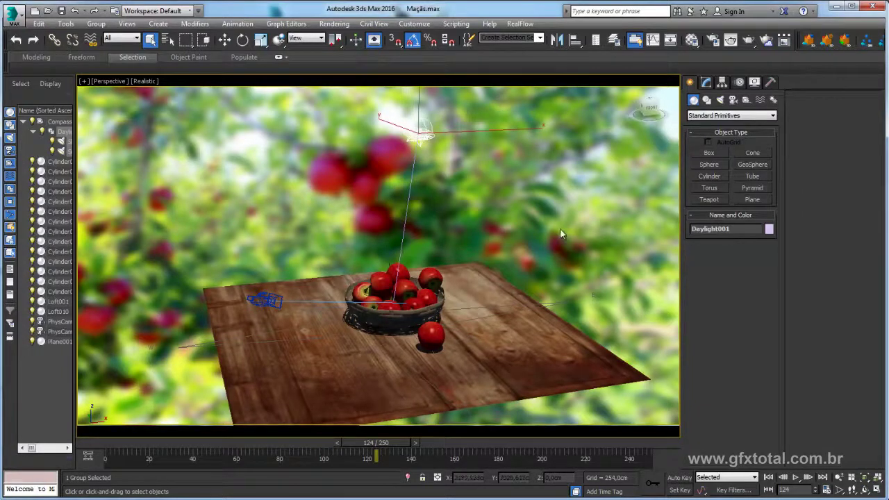
{"action": "left_click_drag", "start_coordinate": [550, 229], "coordinate": [467, 283]}
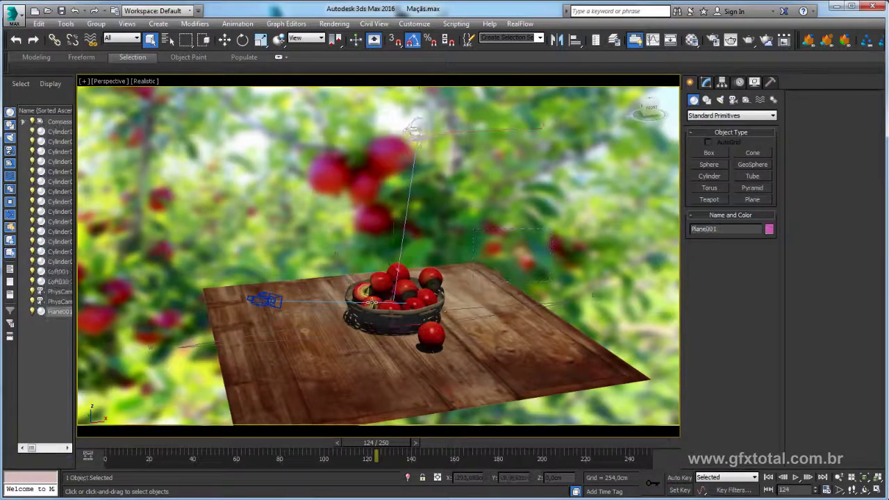
Zoom in on the wicker basket, select it, orbit from above, and switch to Shapes > Splines.
{"action": "scroll", "coordinate": [399, 300], "scroll_direction": "up", "scroll_amount": 2}
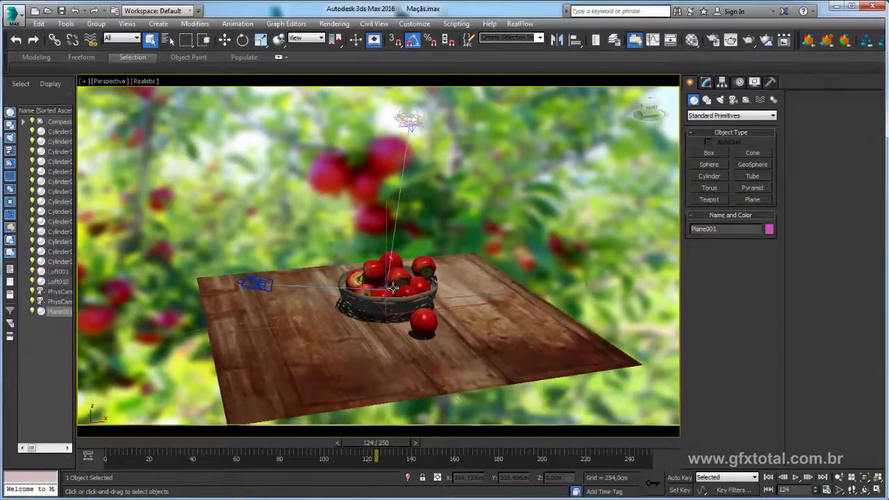
{"action": "scroll", "coordinate": [395, 285], "scroll_direction": "up", "scroll_amount": 1}
{"action": "scroll", "coordinate": [389, 251], "scroll_direction": "up", "scroll_amount": 1}
{"action": "middle_click_drag", "start_coordinate": [363, 337], "coordinate": [312, 278]}
{"action": "left_click", "coordinate": [342, 276]}
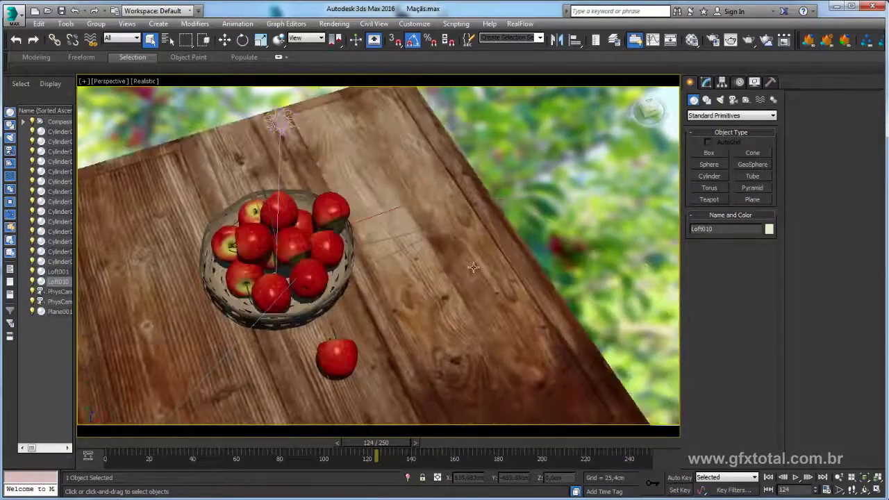
{"action": "middle_click_drag", "start_coordinate": [445, 241], "coordinate": [715, 119], "text": "alt"}
{"action": "left_click", "coordinate": [706, 100]}
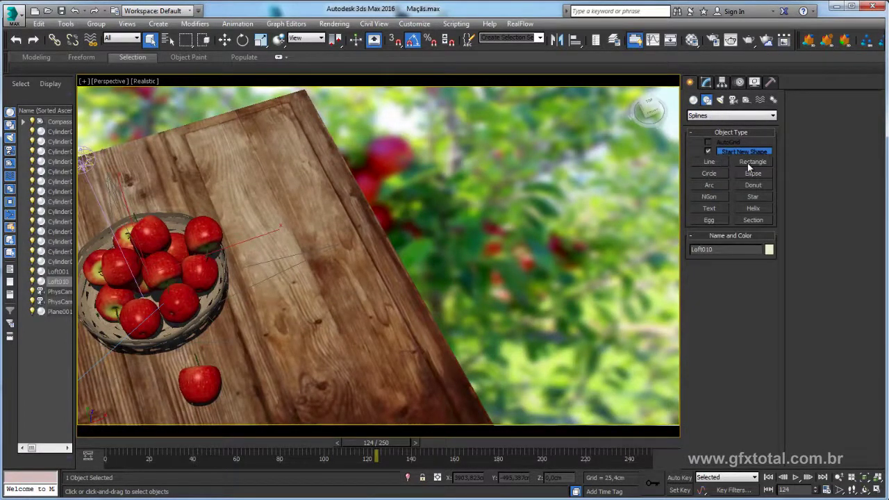
Set the viewport background to Gradient Color.
{"action": "key", "text": "shift+z"}
{"action": "left_click", "coordinate": [127, 24]}
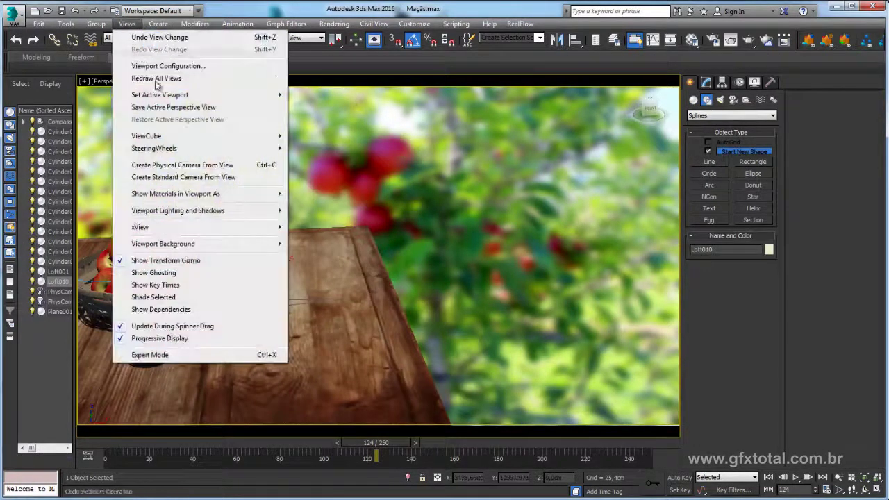
{"action": "mouse_move", "coordinate": [163, 244]}
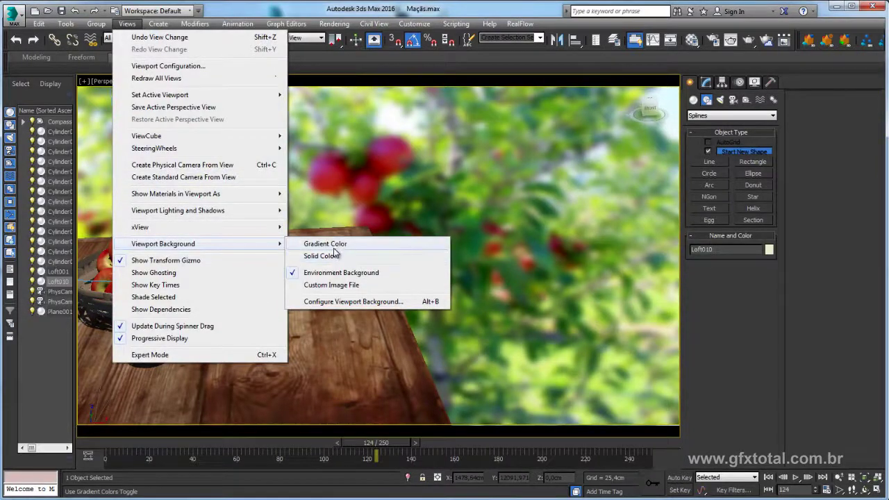
{"action": "left_click", "coordinate": [325, 244]}
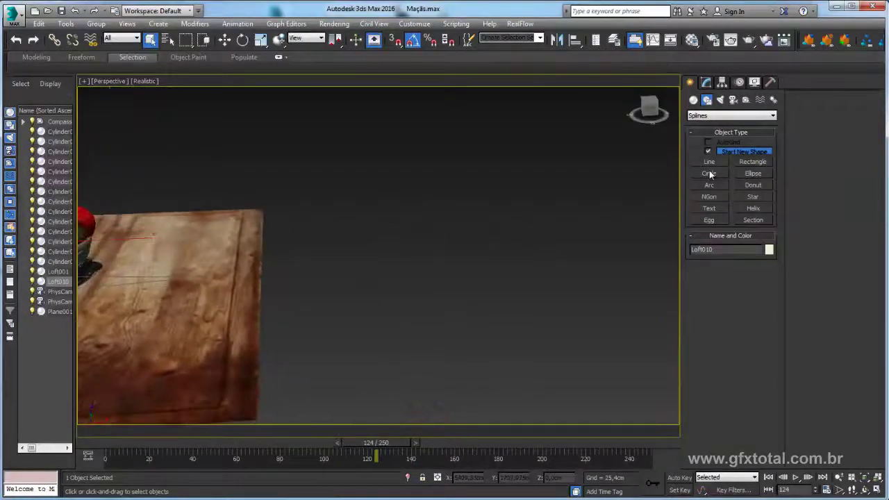
Draw a large circle, Circle001, on the ground plane.
{"action": "left_click", "coordinate": [709, 173]}
{"action": "left_click_drag", "start_coordinate": [416, 321], "coordinate": [494, 306]}
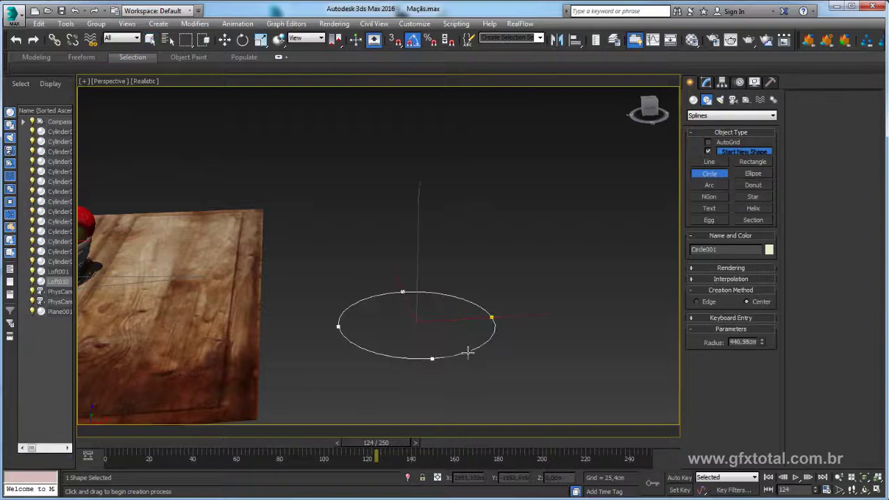
{"action": "right_click", "coordinate": [495, 306]}
{"action": "middle_click_drag", "start_coordinate": [526, 254], "coordinate": [565, 256], "text": "alt"}
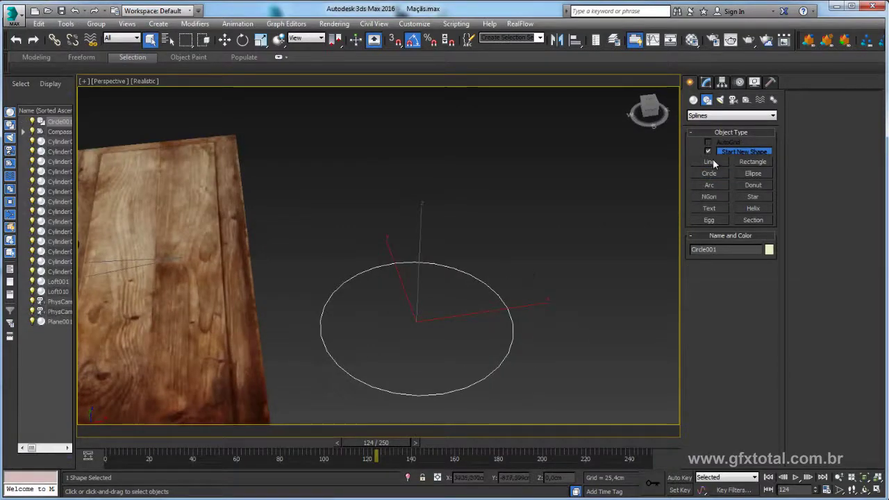
Draw a small rectangle, Rectangle001, to the right of the circle.
{"action": "left_click", "coordinate": [753, 161]}
{"action": "middle_click_drag", "start_coordinate": [666, 222], "coordinate": [563, 306], "text": "alt"}
{"action": "left_click_drag", "start_coordinate": [554, 304], "coordinate": [573, 323]}
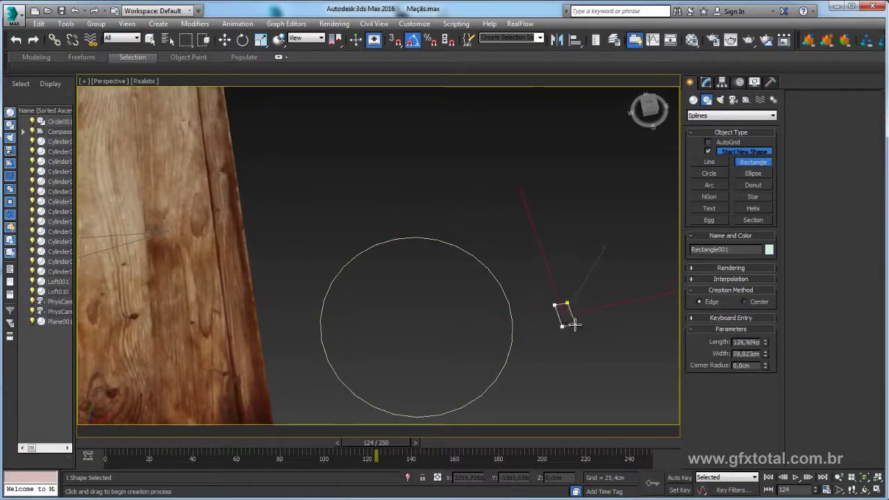
{"action": "scroll", "coordinate": [573, 323], "scroll_direction": "up", "scroll_amount": 3}
{"action": "scroll", "coordinate": [512, 273], "scroll_direction": "up", "scroll_amount": 2}
{"action": "right_click", "coordinate": [484, 257]}
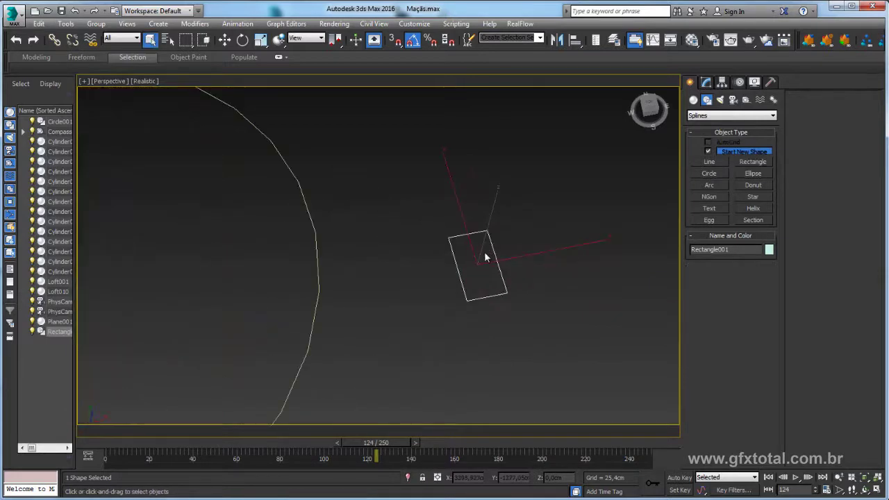
{"action": "right_click", "coordinate": [484, 257]}
Convert the rectangle to an Editable Spline and fillet two corners into a D-shaped half-round.
{"action": "left_click", "coordinate": [620, 366]}
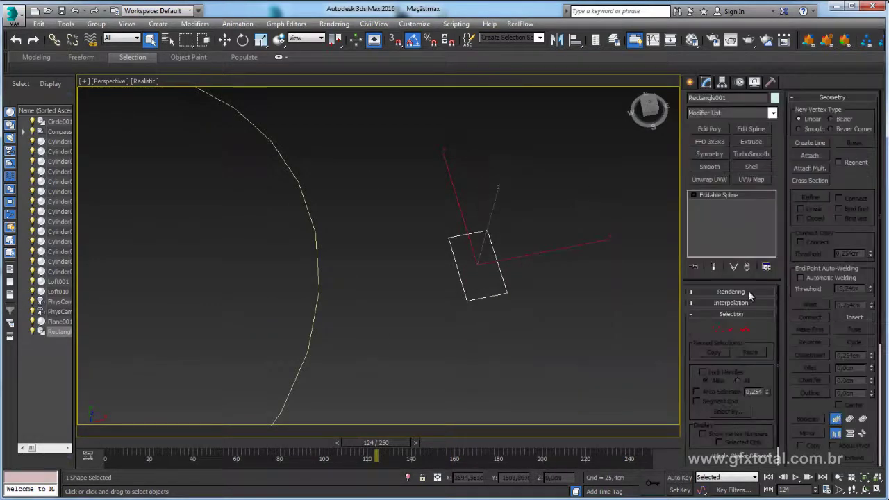
{"action": "left_click", "coordinate": [717, 329]}
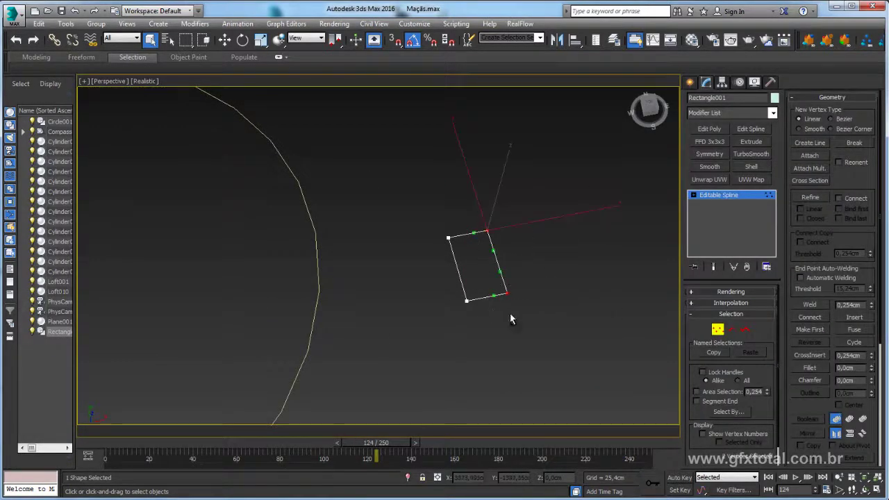
{"action": "left_click_drag", "start_coordinate": [871, 366], "coordinate": [855, 218]}
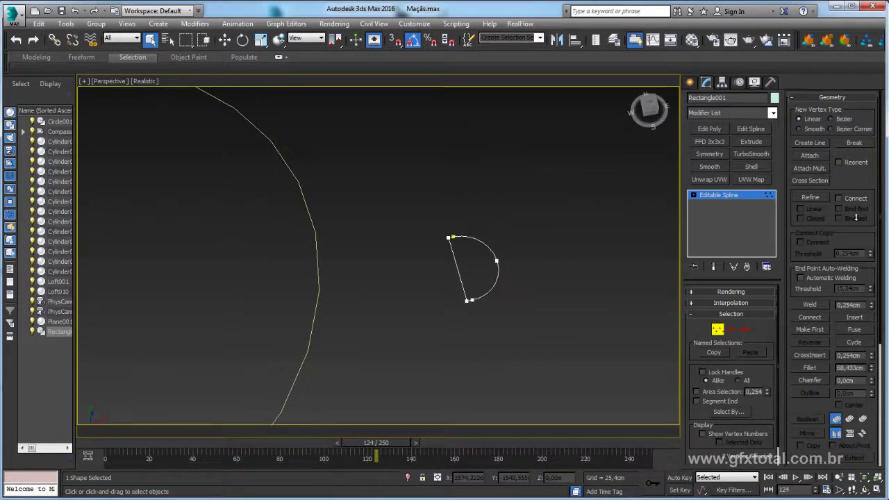
{"action": "middle_click_drag", "start_coordinate": [552, 224], "coordinate": [565, 222], "text": "alt"}
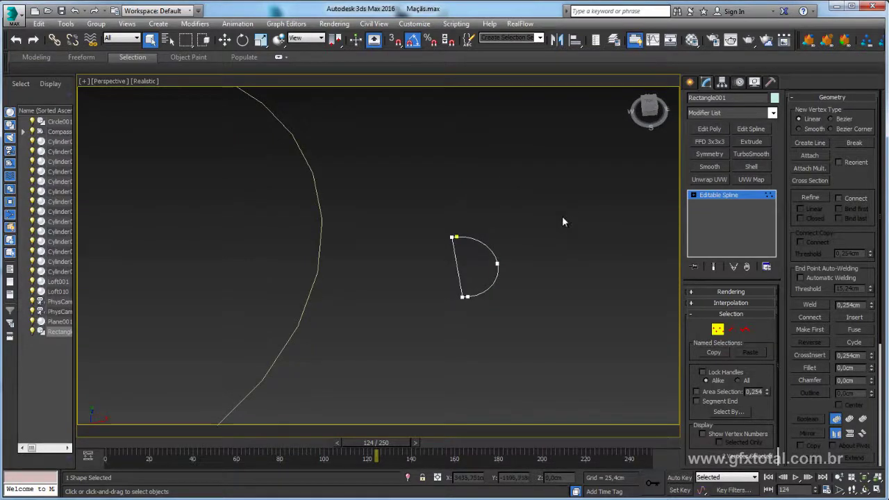
Non-uniformly scale the D-shape to 48% width on X, then select and frame Circle001.
{"action": "left_click", "coordinate": [732, 196]}
{"action": "key", "text": "e"}
{"action": "key", "text": "r"}
{"action": "left_click_drag", "start_coordinate": [353, 272], "coordinate": [393, 269]}
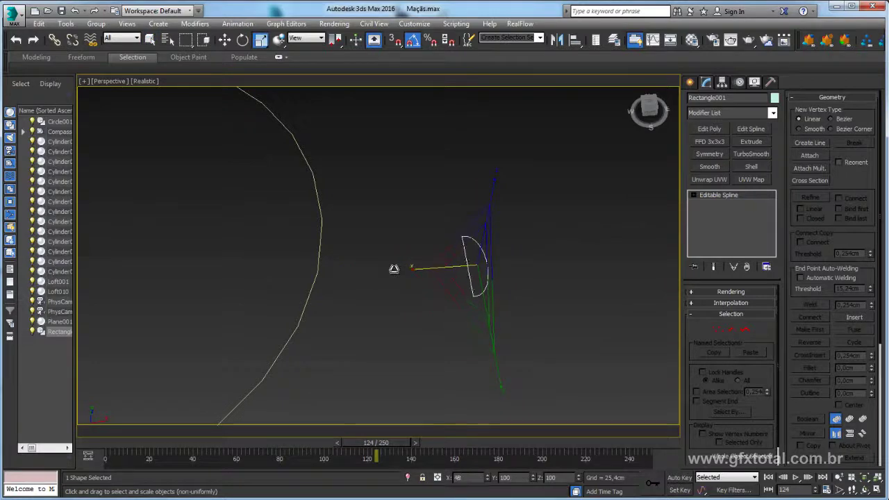
{"action": "left_click_drag", "start_coordinate": [391, 169], "coordinate": [308, 239]}
{"action": "middle_click_drag", "start_coordinate": [307, 239], "coordinate": [390, 228], "text": "alt"}
{"action": "key", "text": "z"}
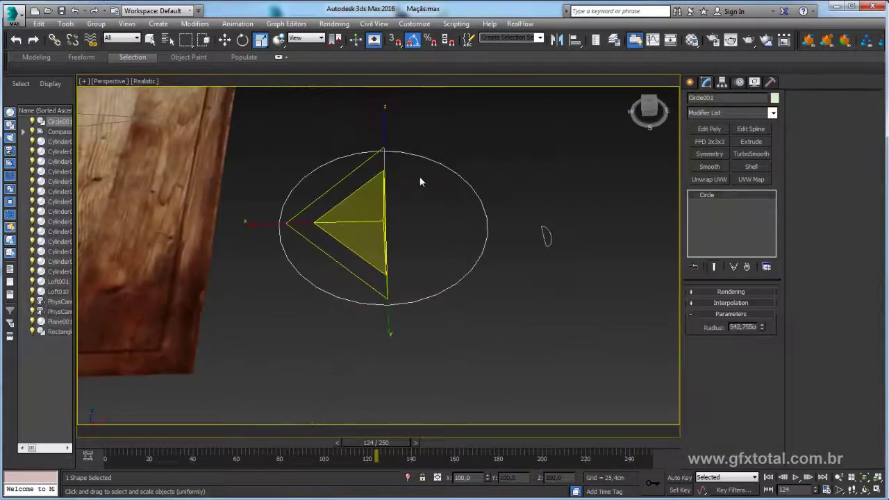
Add a Sweep modifier to the circle using Rectangle001 as its custom section.
{"action": "left_click", "coordinate": [774, 115]}
{"action": "left_click_drag", "start_coordinate": [772, 135], "coordinate": [786, 413]}
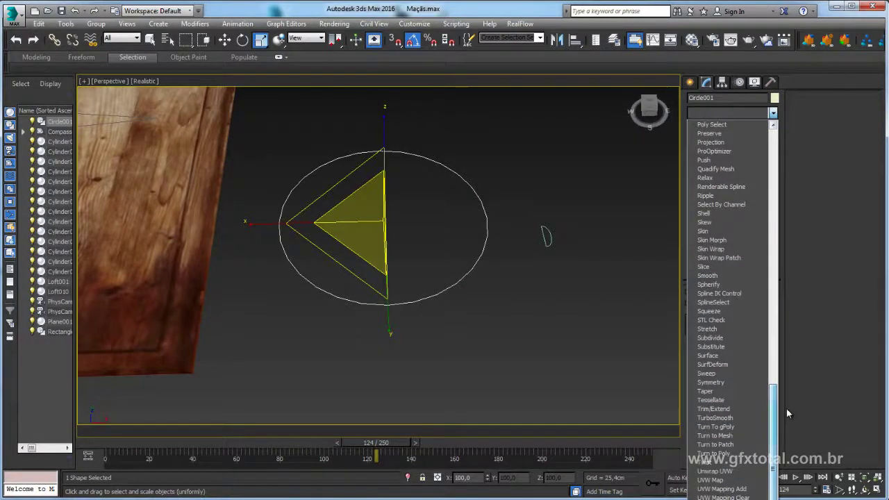
{"action": "left_click", "coordinate": [715, 373]}
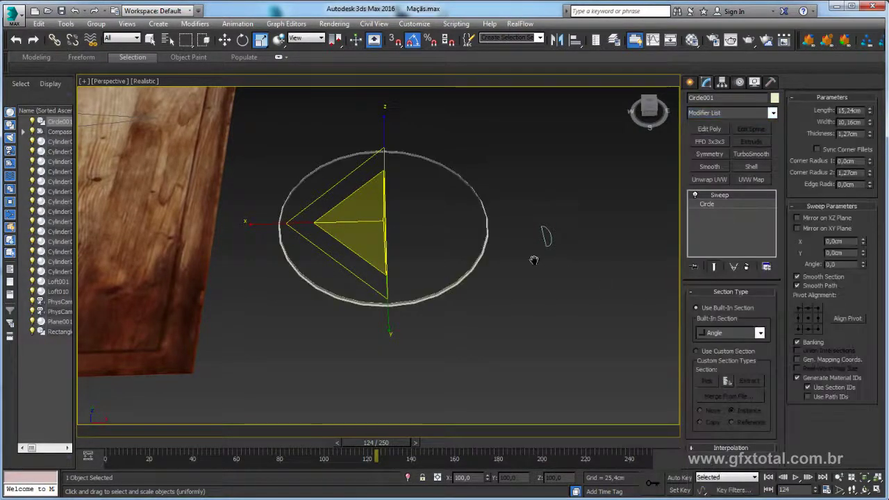
{"action": "scroll", "coordinate": [545, 257], "scroll_direction": "up", "scroll_amount": 3}
{"action": "scroll", "coordinate": [556, 201], "scroll_direction": "down", "scroll_amount": 3}
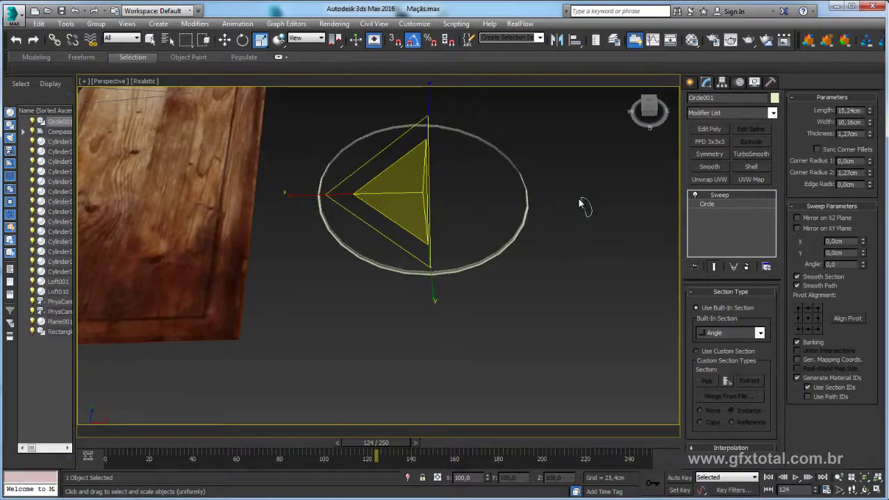
{"action": "scroll", "coordinate": [550, 243], "scroll_direction": "up", "scroll_amount": 5}
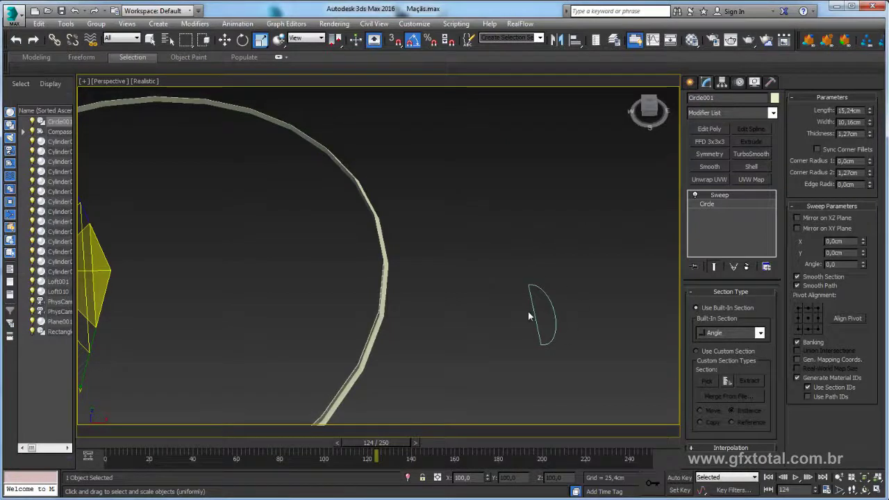
{"action": "scroll", "coordinate": [548, 285], "scroll_direction": "down", "scroll_amount": 1}
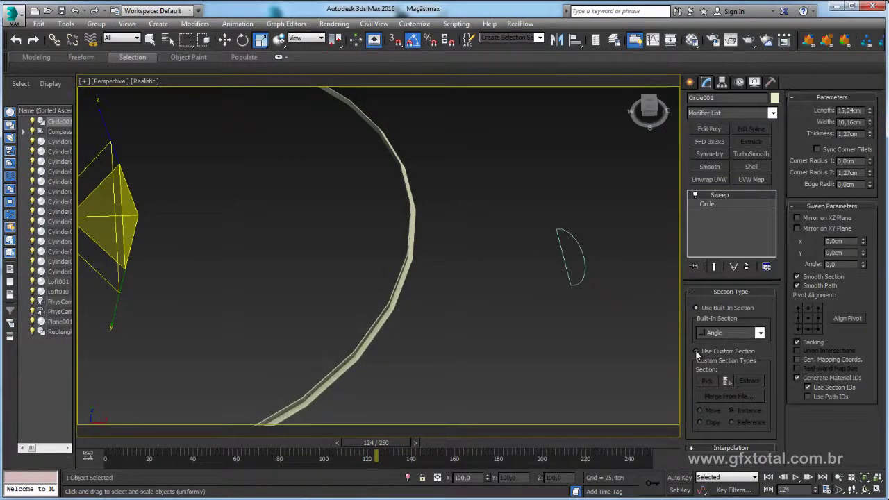
{"action": "left_click", "coordinate": [694, 350]}
{"action": "left_click", "coordinate": [706, 381]}
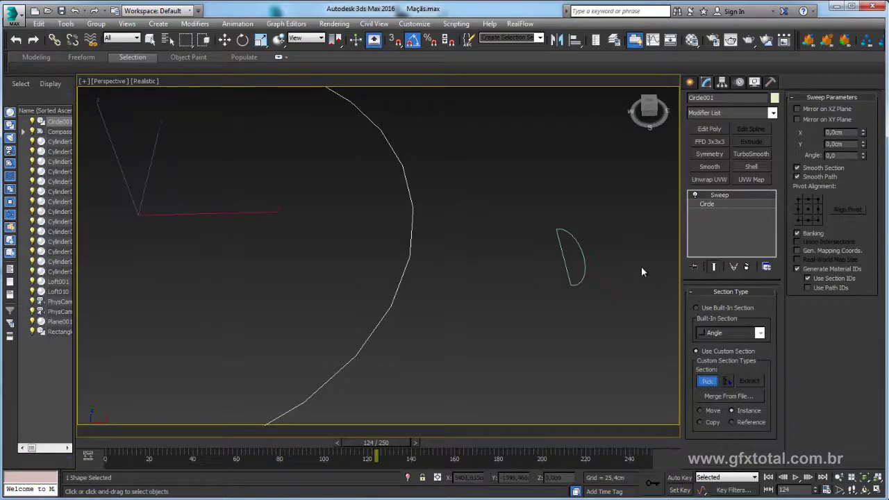
{"action": "left_click", "coordinate": [561, 264]}
{"action": "scroll", "coordinate": [486, 272], "scroll_direction": "down", "scroll_amount": 2}
{"action": "scroll", "coordinate": [486, 277], "scroll_direction": "down", "scroll_amount": 5}
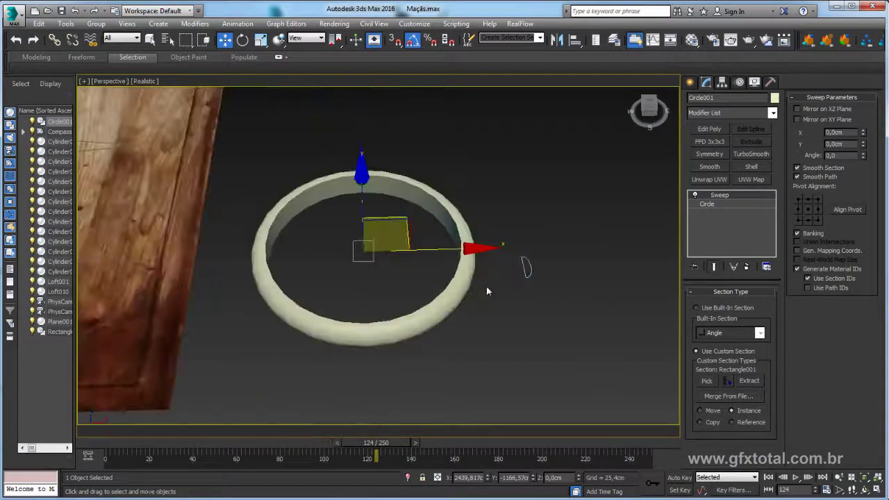
{"action": "mouse_move", "coordinate": [485, 286]}
{"action": "middle_mouse_down", "text": "alt"}
{"action": "mouse_move", "coordinate": [486, 262]}
{"action": "mouse_move", "coordinate": [514, 271]}
{"action": "mouse_move", "coordinate": [492, 312]}
{"action": "mouse_move", "coordinate": [488, 292]}
{"action": "middle_mouse_up", "text": "alt"}
At Spline level, rotate and scale the D-shaped profile to reshape the ring band.
{"action": "left_click", "coordinate": [548, 282]}
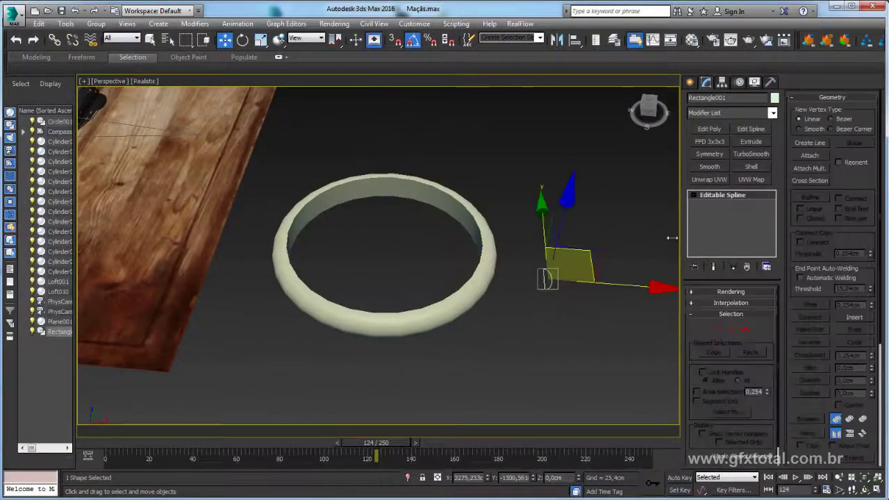
{"action": "left_click", "coordinate": [744, 329]}
{"action": "key", "text": "e"}
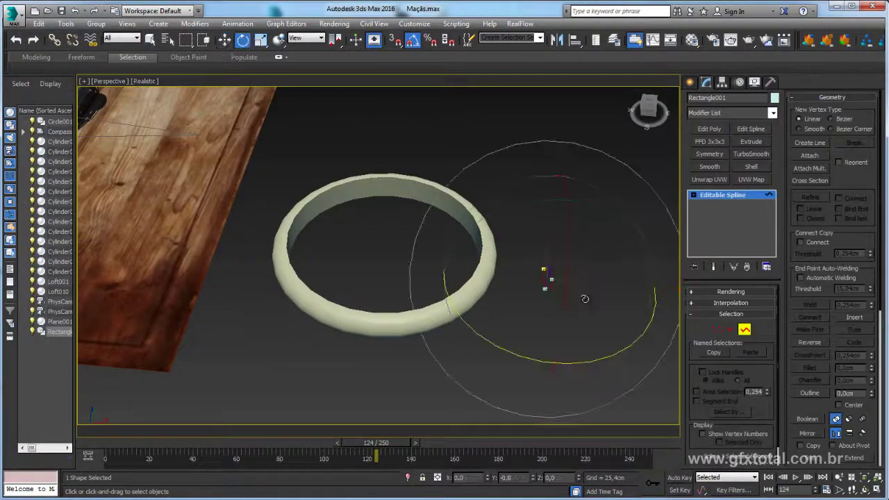
{"action": "key", "text": "r"}
{"action": "left_click_drag", "start_coordinate": [621, 294], "coordinate": [672, 291]}
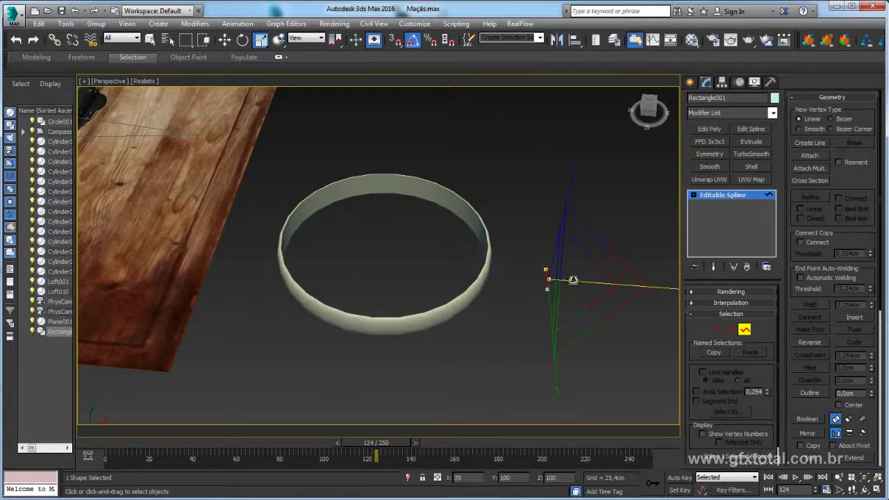
{"action": "mouse_move", "coordinate": [538, 287]}
{"action": "middle_mouse_down", "text": "alt"}
{"action": "mouse_move", "coordinate": [505, 253]}
{"action": "mouse_move", "coordinate": [677, 202]}
{"action": "mouse_move", "coordinate": [583, 219]}
{"action": "middle_mouse_up", "text": "alt"}
{"action": "left_click_drag", "start_coordinate": [460, 182], "coordinate": [415, 257]}
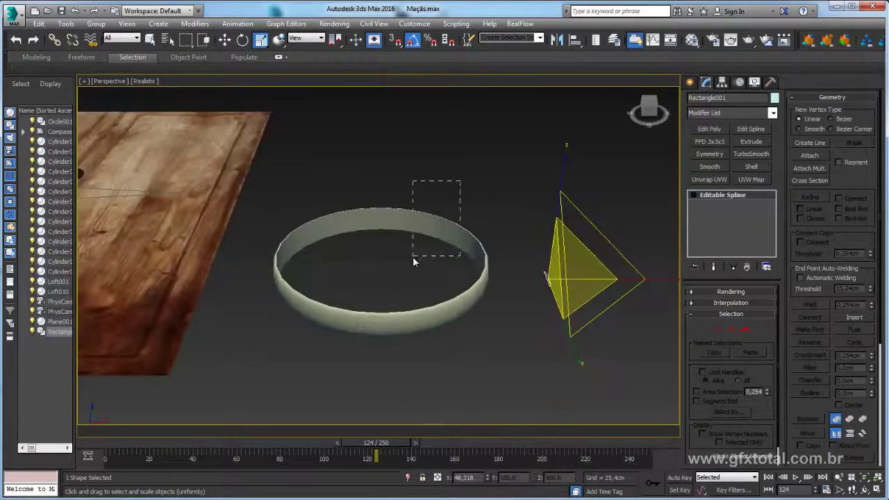
Apply the 05 - Default wood material from the Material Editor to the swept ring.
{"action": "left_click", "coordinate": [692, 40]}
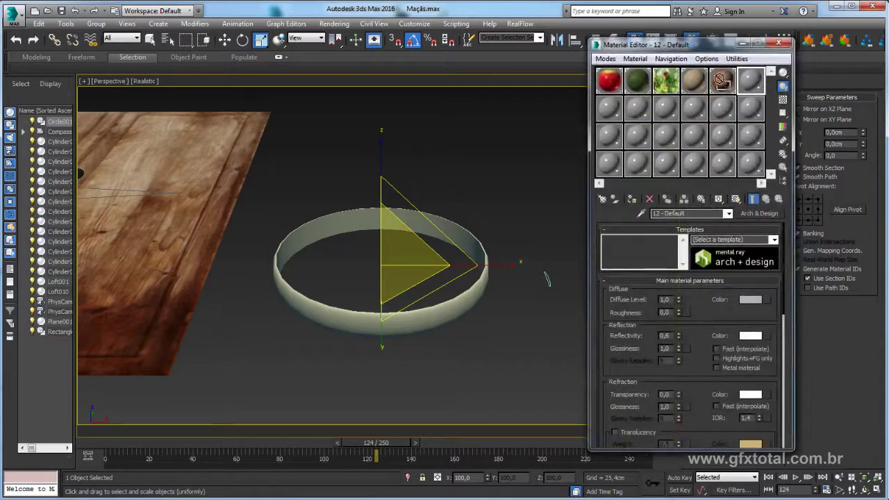
{"action": "mouse_move", "coordinate": [721, 79]}
{"action": "left_mouse_down"}
{"action": "mouse_move", "coordinate": [430, 239]}
{"action": "mouse_move", "coordinate": [454, 243]}
{"action": "left_mouse_up"}
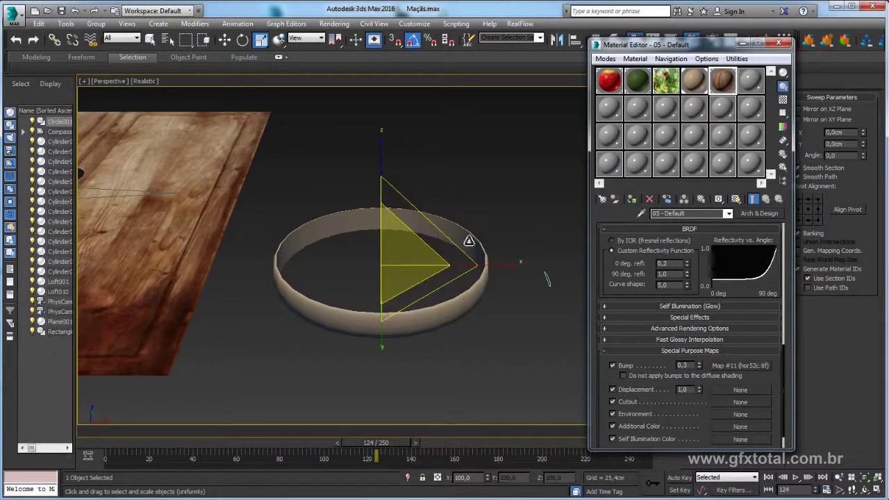
{"action": "middle_click_drag", "start_coordinate": [382, 264], "coordinate": [458, 243], "text": "alt"}
{"action": "left_click", "coordinate": [778, 43]}
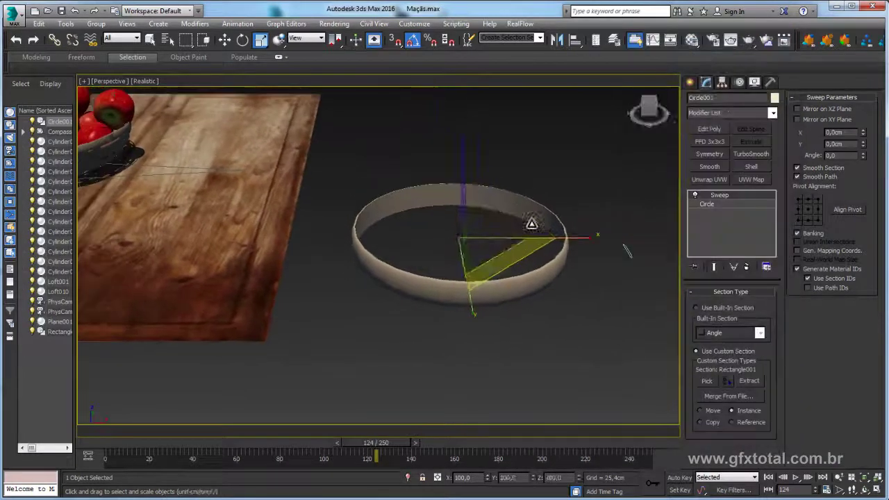
Add a UVW Map modifier to the ring with its alignment set to X.
{"action": "left_click", "coordinate": [752, 179]}
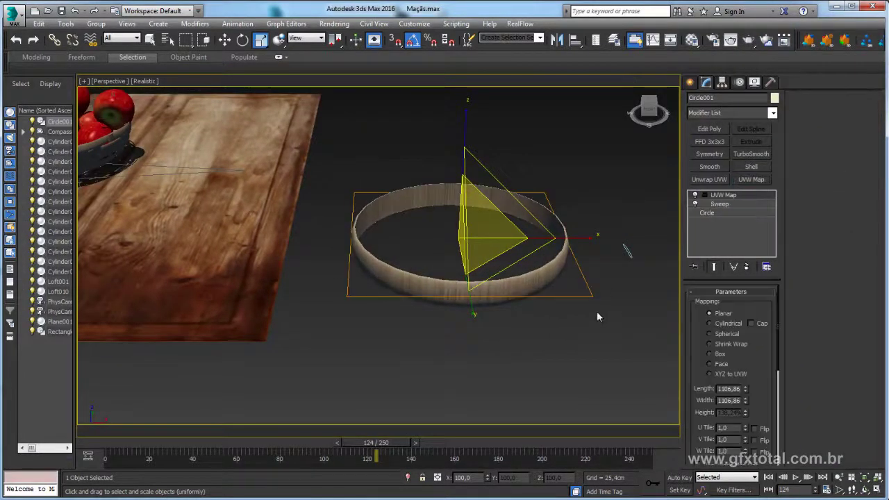
{"action": "middle_click_drag", "start_coordinate": [597, 316], "coordinate": [604, 298], "text": "alt"}
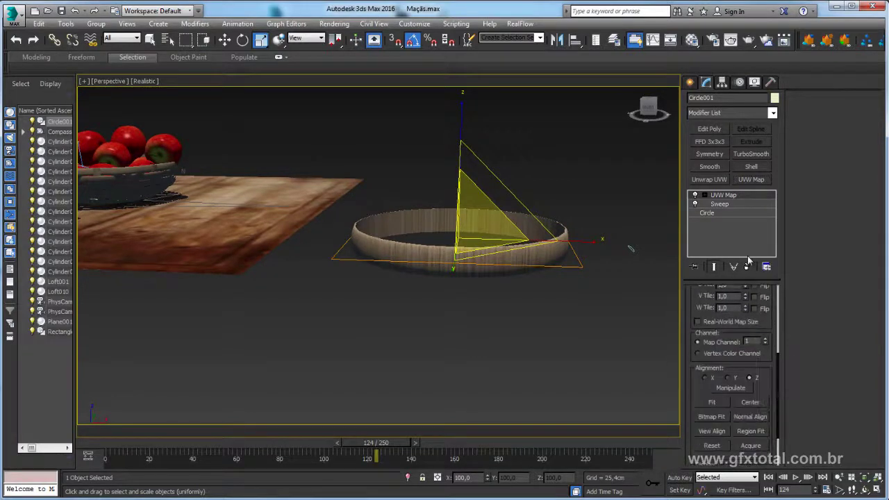
{"action": "scroll", "coordinate": [756, 393], "scroll_direction": "down", "scroll_amount": 5}
{"action": "left_click", "coordinate": [727, 377]}
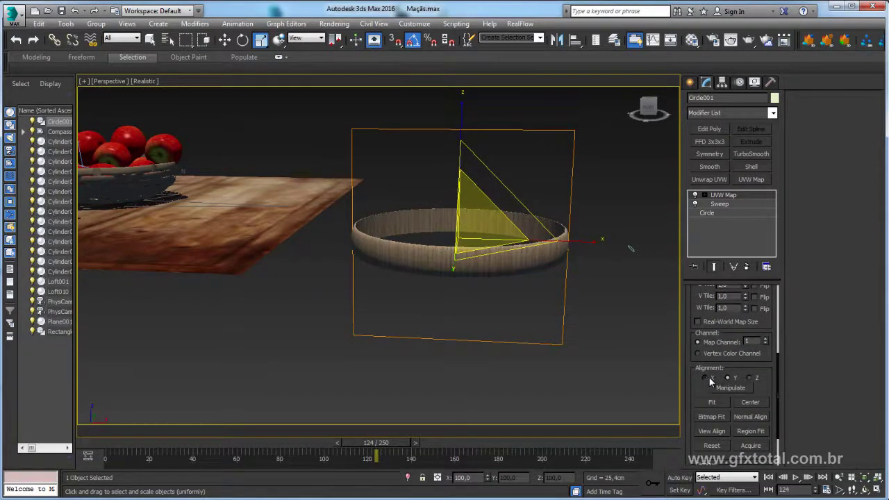
{"action": "left_click", "coordinate": [704, 377]}
Uniformly scale the ring and its mapping to resize it.
{"action": "mouse_move", "coordinate": [588, 296]}
{"action": "middle_mouse_down", "text": "alt"}
{"action": "mouse_move", "coordinate": [580, 348]}
{"action": "mouse_move", "coordinate": [559, 277]}
{"action": "middle_mouse_up", "text": "alt"}
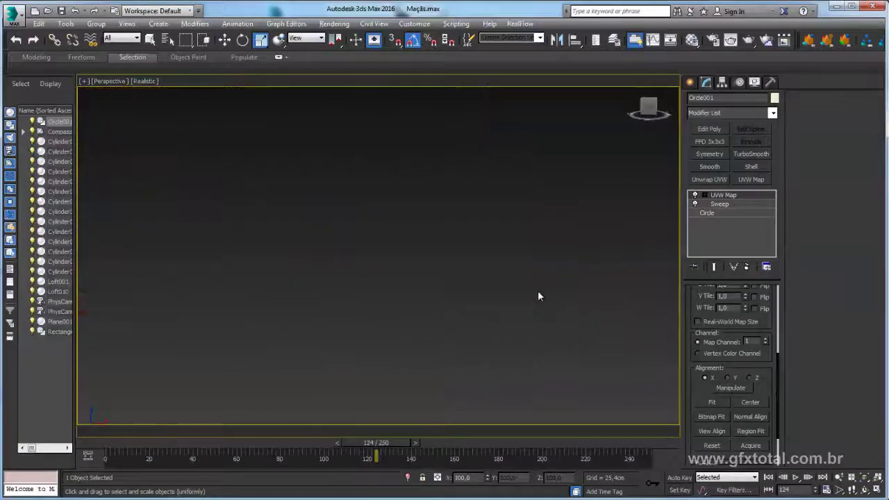
{"action": "middle_click_drag", "start_coordinate": [418, 219], "coordinate": [425, 267], "text": "alt"}
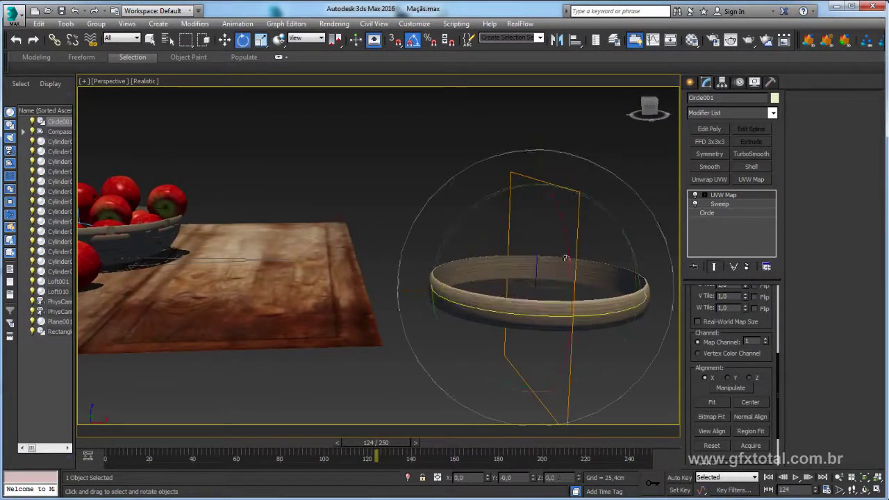
{"action": "mouse_move", "coordinate": [529, 283]}
{"action": "left_mouse_down"}
{"action": "mouse_move", "coordinate": [531, 311]}
{"action": "mouse_move", "coordinate": [531, 292]}
{"action": "mouse_move", "coordinate": [517, 303]}
{"action": "mouse_move", "coordinate": [520, 338]}
{"action": "mouse_move", "coordinate": [528, 309]}
{"action": "mouse_move", "coordinate": [483, 250]}
{"action": "left_mouse_up"}
Orbit and zoom around the ring and the apple basket to inspect them up close.
{"action": "key", "text": "w"}
{"action": "middle_click_drag", "start_coordinate": [482, 250], "coordinate": [417, 229], "text": "alt"}
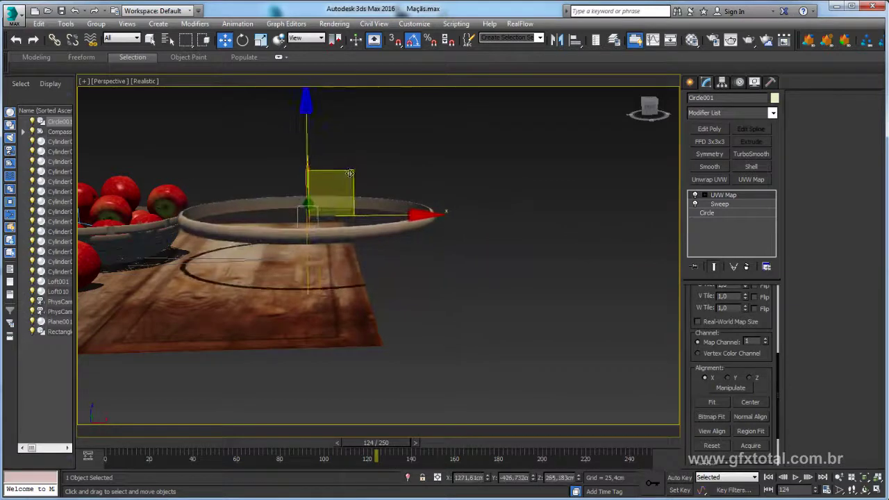
{"action": "scroll", "coordinate": [242, 238], "scroll_direction": "up", "scroll_amount": 5}
{"action": "scroll", "coordinate": [243, 238], "scroll_direction": "up", "scroll_amount": 3}
{"action": "scroll", "coordinate": [356, 208], "scroll_direction": "down", "scroll_amount": 3}
{"action": "middle_click_drag", "start_coordinate": [357, 208], "coordinate": [368, 222]}
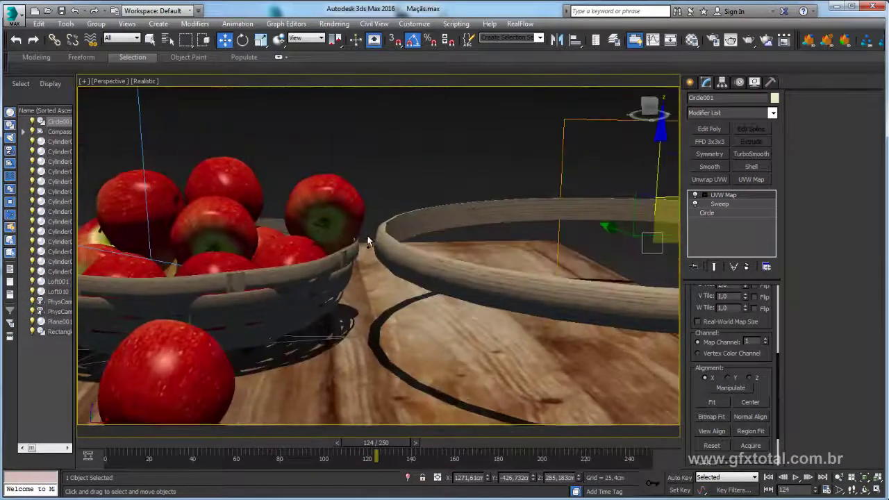
{"action": "scroll", "coordinate": [371, 230], "scroll_direction": "up", "scroll_amount": 4}
{"action": "scroll", "coordinate": [375, 236], "scroll_direction": "down", "scroll_amount": 2}
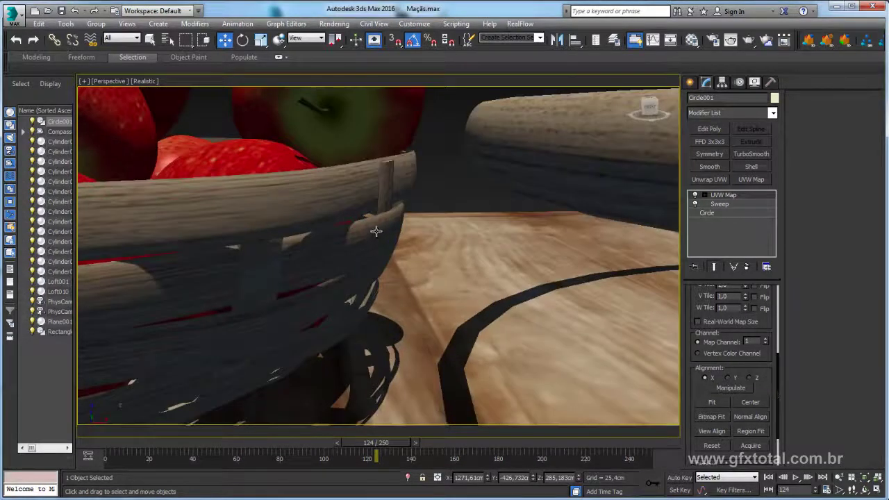
{"action": "scroll", "coordinate": [379, 229], "scroll_direction": "down", "scroll_amount": 3}
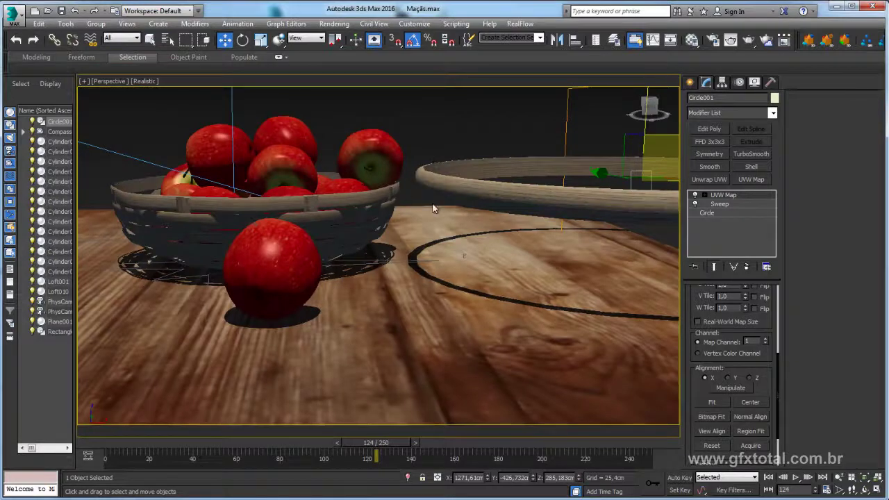
{"action": "middle_click_drag", "start_coordinate": [426, 209], "coordinate": [418, 200], "text": "alt"}
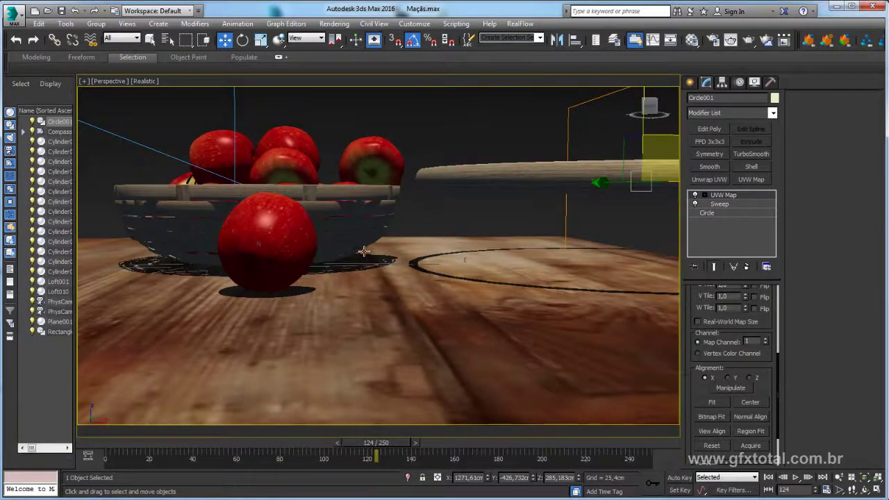
{"action": "middle_click_drag", "start_coordinate": [370, 230], "coordinate": [407, 231], "text": "alt"}
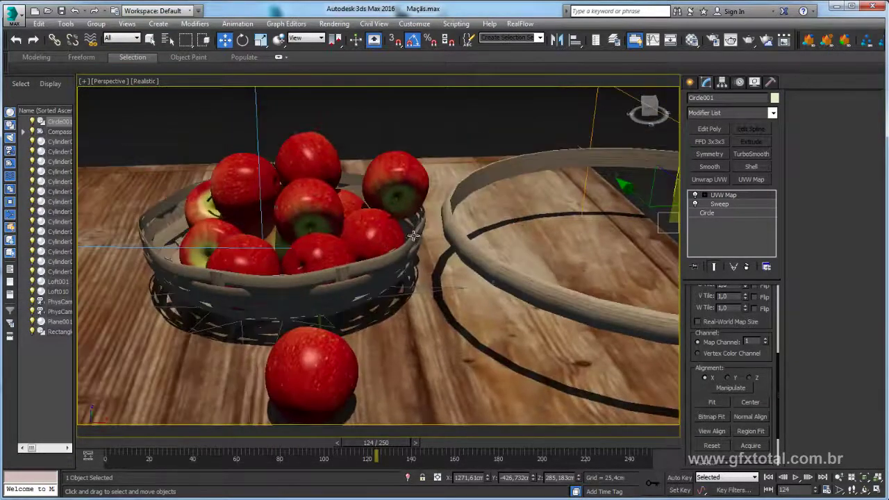
{"action": "scroll", "coordinate": [416, 236], "scroll_direction": "up", "scroll_amount": 5}
Select the basket Loft010, switch to the Front viewport, and zoom out.
{"action": "left_click", "coordinate": [416, 238]}
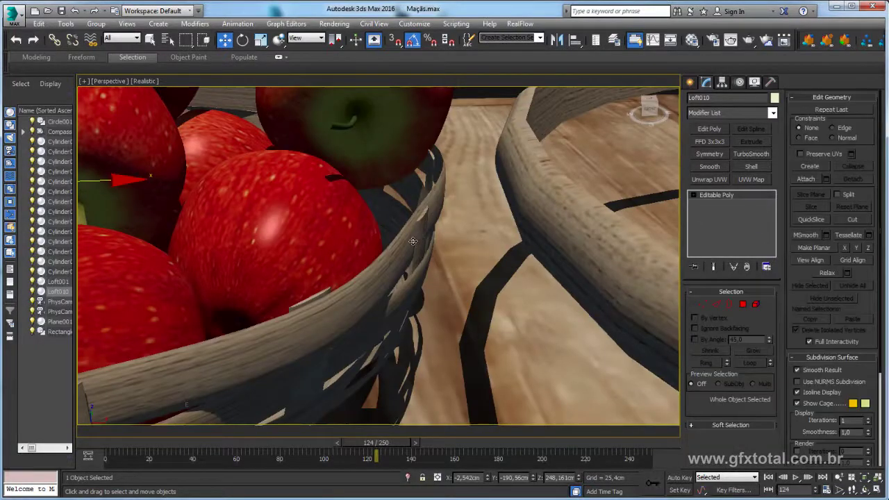
{"action": "scroll", "coordinate": [347, 275], "scroll_direction": "down", "scroll_amount": 3}
{"action": "scroll", "coordinate": [346, 275], "scroll_direction": "down", "scroll_amount": 3}
{"action": "mouse_move", "coordinate": [347, 275]}
{"action": "middle_mouse_down", "text": "alt"}
{"action": "mouse_move", "coordinate": [504, 240]}
{"action": "mouse_move", "coordinate": [444, 250]}
{"action": "mouse_move", "coordinate": [345, 296]}
{"action": "mouse_move", "coordinate": [359, 264]}
{"action": "middle_mouse_up", "text": "alt"}
{"action": "scroll", "coordinate": [389, 277], "scroll_direction": "down", "scroll_amount": 8}
{"action": "key", "text": "f"}
{"action": "scroll", "coordinate": [361, 284], "scroll_direction": "up", "scroll_amount": 3}
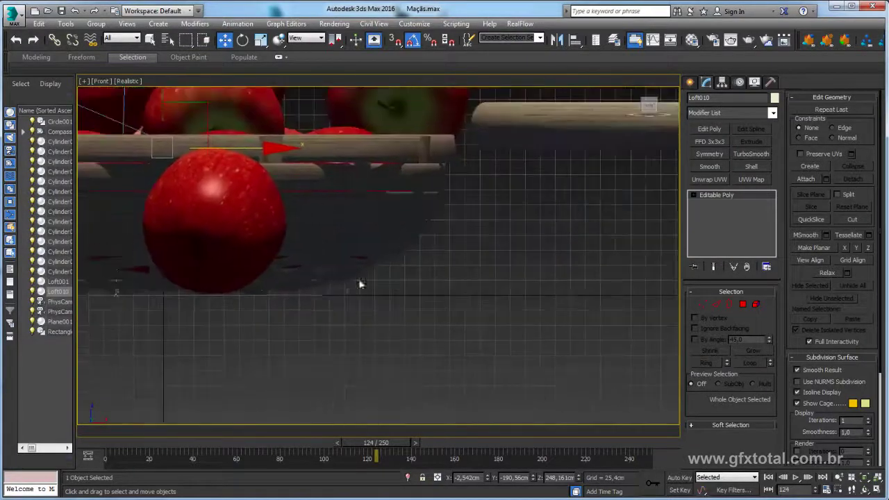
{"action": "scroll", "coordinate": [368, 285], "scroll_direction": "down", "scroll_amount": 3}
{"action": "scroll", "coordinate": [585, 258], "scroll_direction": "down", "scroll_amount": 3}
{"action": "scroll", "coordinate": [628, 211], "scroll_direction": "down", "scroll_amount": 2}
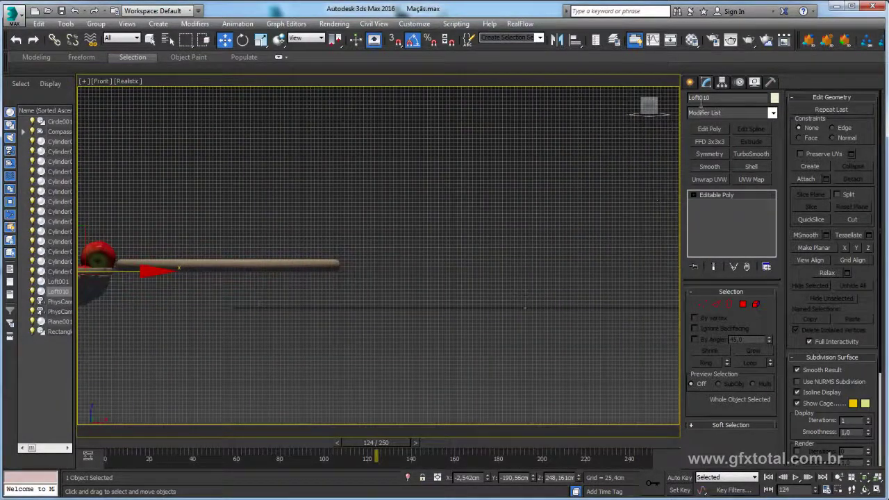
{"action": "left_click", "coordinate": [690, 82]}
Draw Rectangle002 beside the basket in Front view and convert it to an Editable Spline.
{"action": "left_click", "coordinate": [753, 161]}
{"action": "left_click_drag", "start_coordinate": [425, 230], "coordinate": [637, 306]}
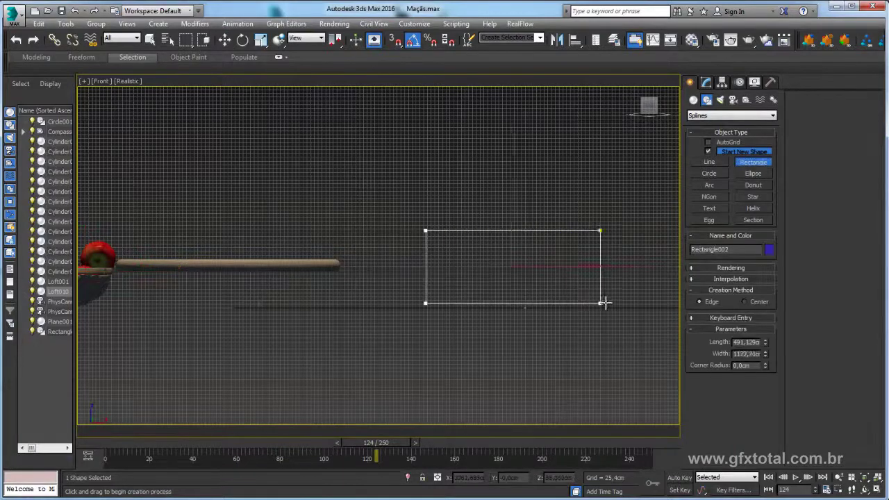
{"action": "right_click", "coordinate": [585, 248]}
{"action": "middle_click_drag", "start_coordinate": [585, 248], "coordinate": [440, 240]}
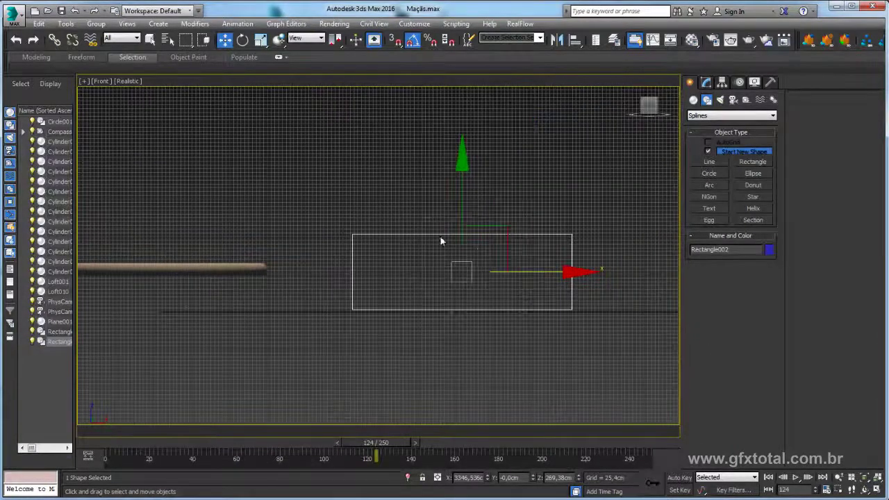
{"action": "right_click", "coordinate": [440, 236]}
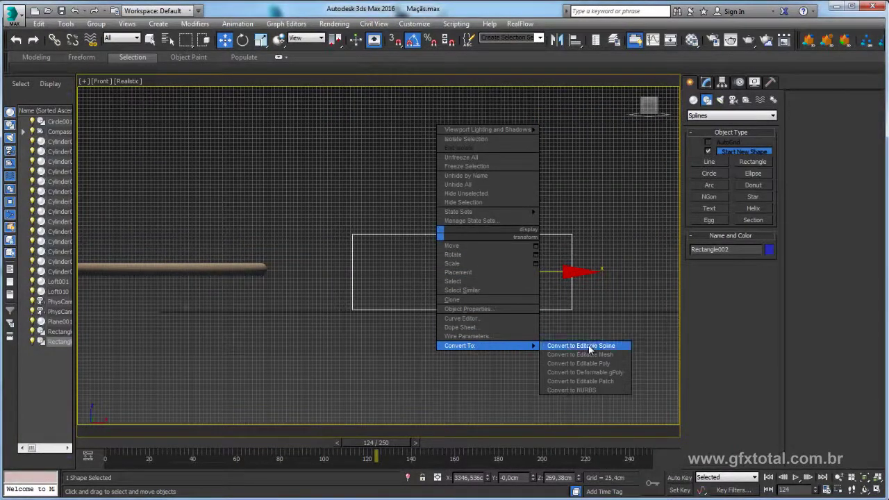
{"action": "left_click", "coordinate": [589, 346]}
Delete the top segment and fillet the bottom corners into a U-shaped curve, then return to Perspective.
{"action": "left_click", "coordinate": [452, 235]}
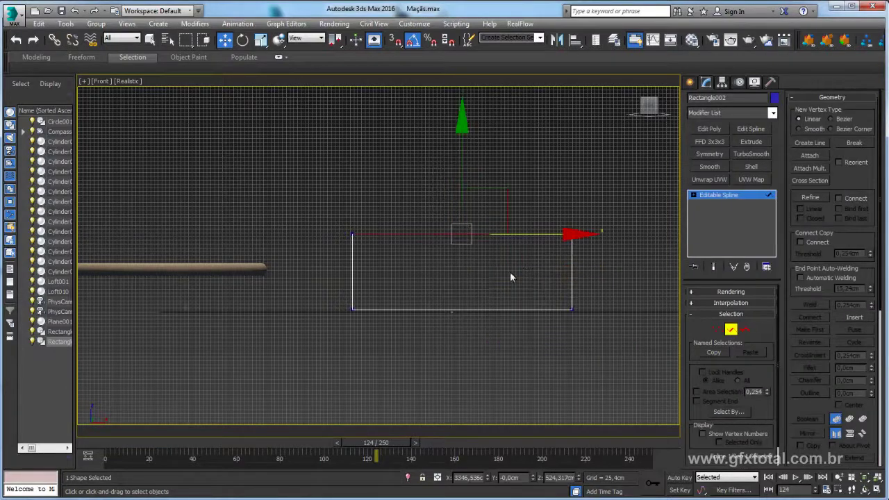
{"action": "key", "text": "Delete"}
{"action": "key", "text": "1"}
{"action": "left_click_drag", "start_coordinate": [595, 326], "coordinate": [274, 278]}
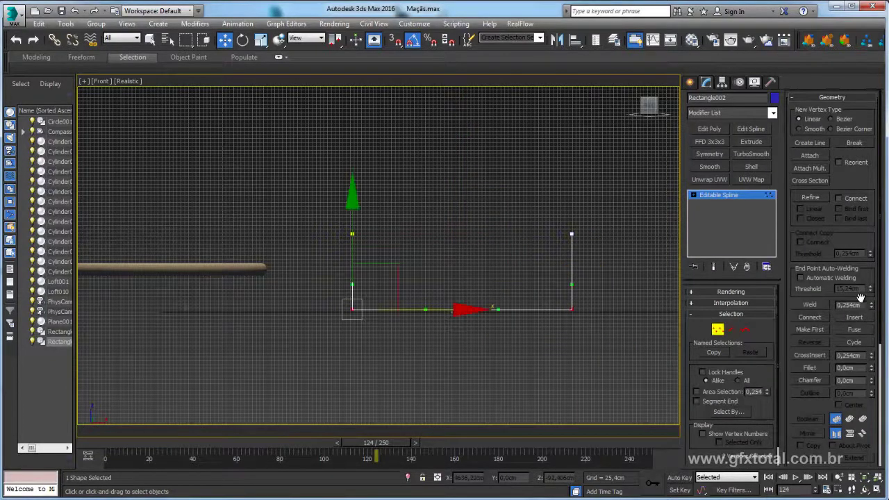
{"action": "left_click_drag", "start_coordinate": [871, 358], "coordinate": [858, 268]}
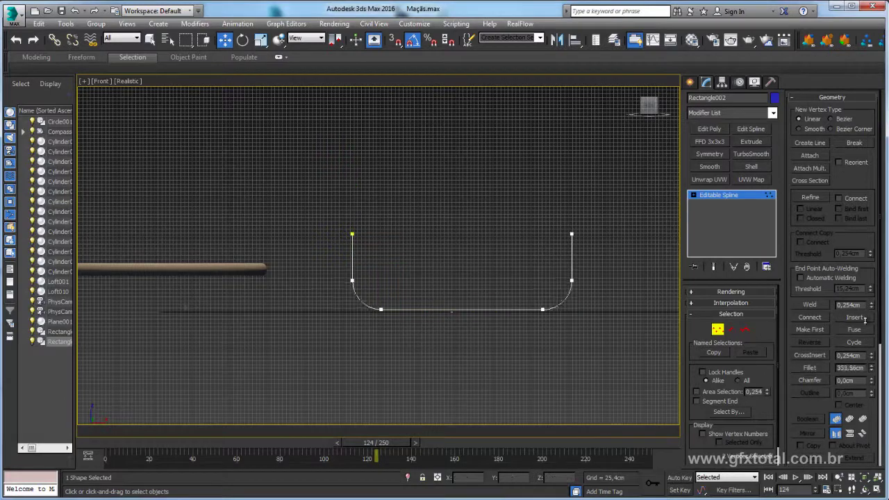
{"action": "left_click", "coordinate": [760, 198]}
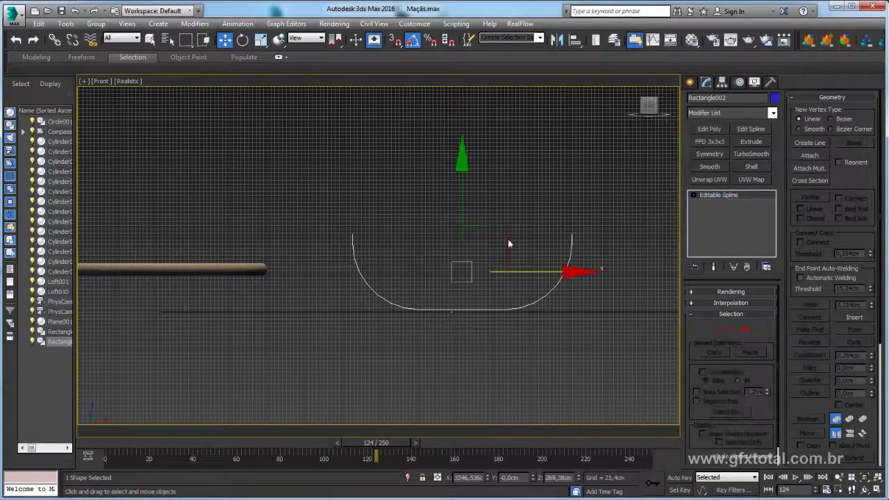
{"action": "left_click", "coordinate": [717, 329]}
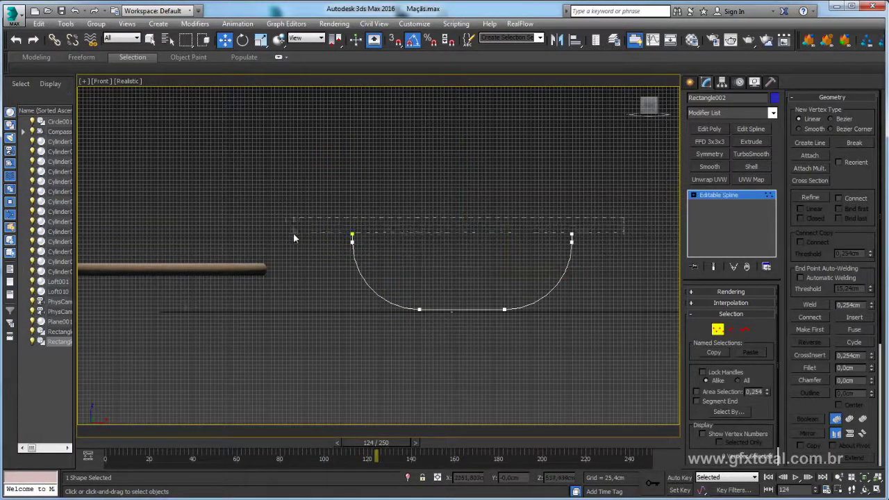
{"action": "left_click", "coordinate": [710, 197]}
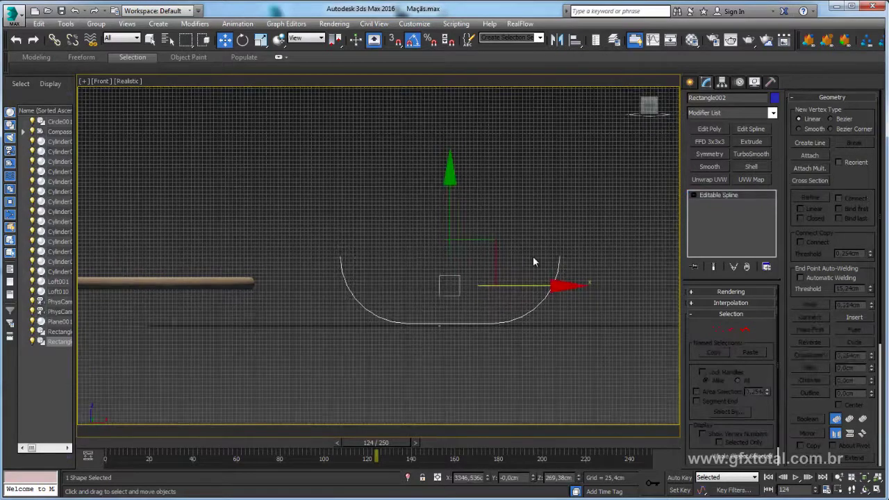
{"action": "key", "text": "p"}
{"action": "mouse_move", "coordinate": [592, 258]}
{"action": "middle_mouse_down", "text": "alt"}
{"action": "mouse_move", "coordinate": [641, 248]}
{"action": "mouse_move", "coordinate": [737, 122]}
{"action": "middle_mouse_up", "text": "alt"}
Sweep the U-shaped curve using Rectangle001 as its custom section.
{"action": "left_click", "coordinate": [773, 113]}
{"action": "scroll", "coordinate": [725, 312], "scroll_direction": "down", "scroll_amount": 5}
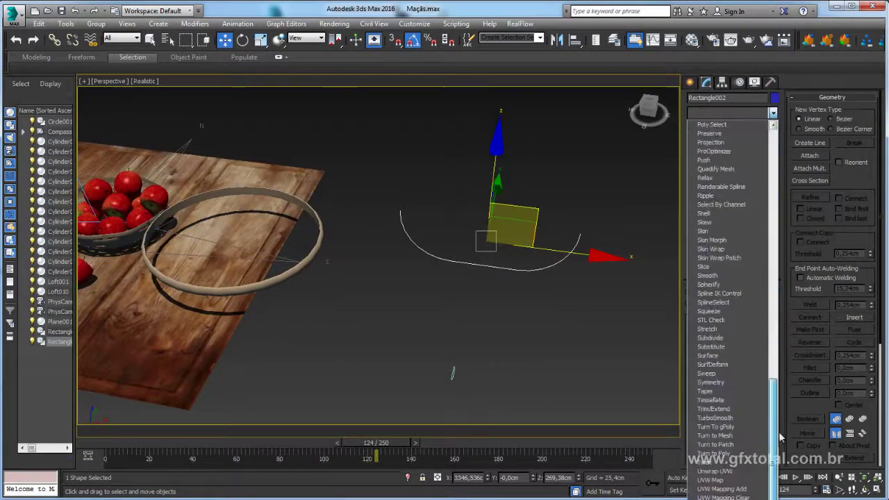
{"action": "left_click", "coordinate": [718, 376]}
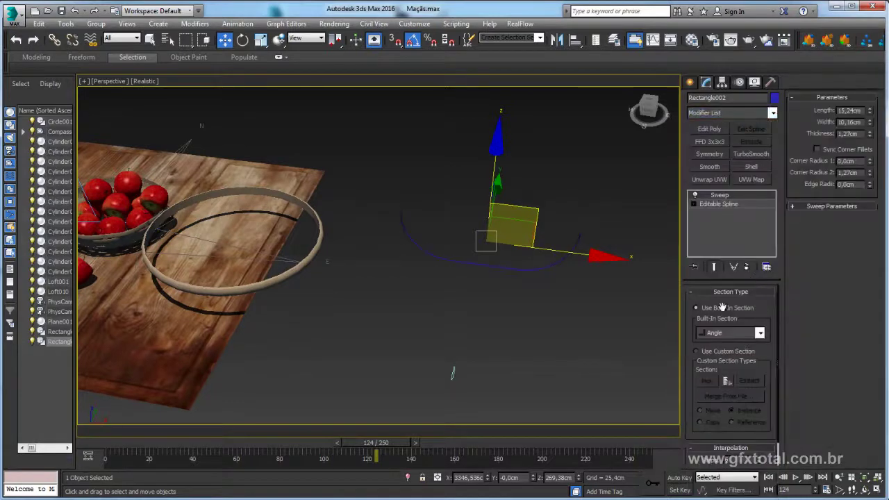
{"action": "left_click", "coordinate": [697, 351]}
{"action": "left_click", "coordinate": [707, 381]}
{"action": "left_click", "coordinate": [453, 373]}
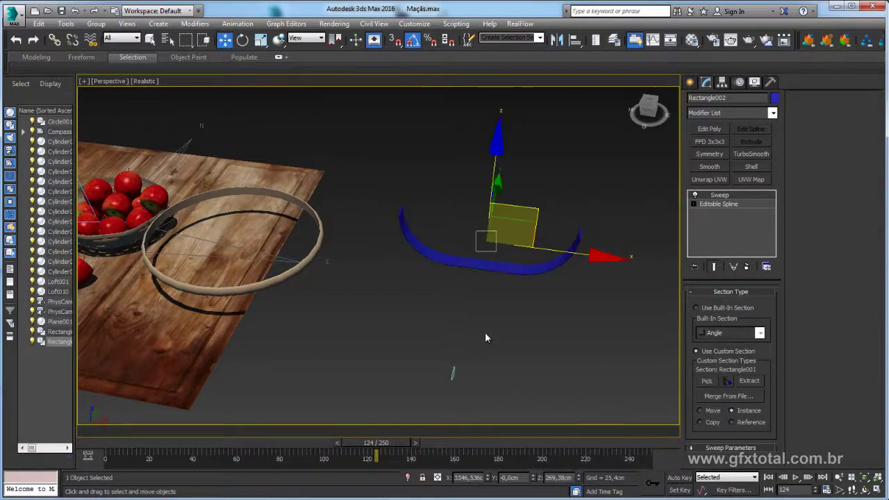
{"action": "mouse_move", "coordinate": [486, 338]}
{"action": "middle_mouse_down", "text": "alt"}
{"action": "mouse_move", "coordinate": [531, 311]}
{"action": "mouse_move", "coordinate": [527, 352]}
{"action": "mouse_move", "coordinate": [520, 267]}
{"action": "mouse_move", "coordinate": [548, 270]}
{"action": "mouse_move", "coordinate": [601, 91]}
{"action": "middle_mouse_up", "text": "alt"}
Assign the beige 04 - Default material to the sweep strip.
{"action": "left_click", "coordinate": [692, 40]}
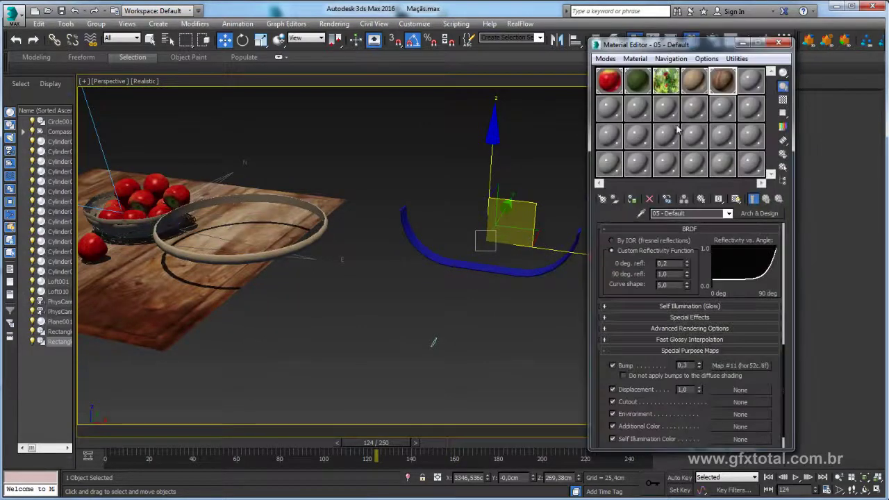
{"action": "left_click", "coordinate": [631, 199]}
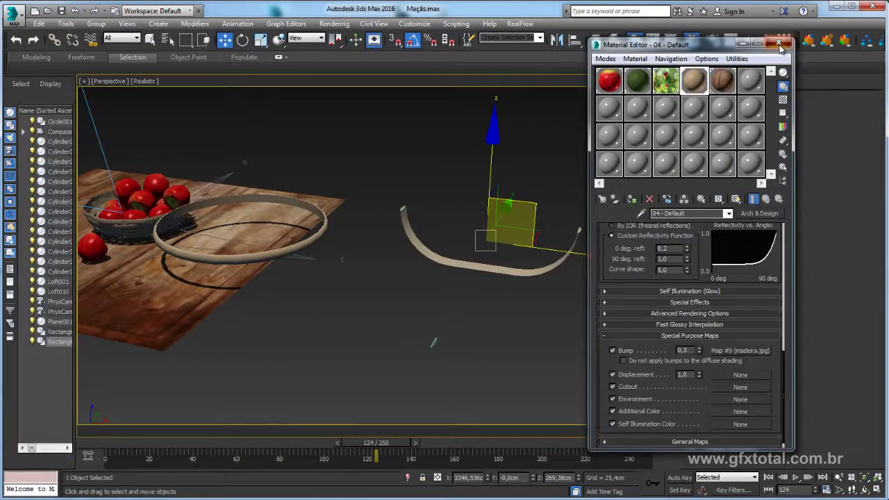
{"action": "left_click", "coordinate": [780, 46]}
{"action": "mouse_move", "coordinate": [555, 242]}
{"action": "middle_mouse_down", "text": "alt"}
{"action": "mouse_move", "coordinate": [520, 233]}
{"action": "mouse_move", "coordinate": [528, 237]}
{"action": "middle_mouse_up", "text": "alt"}
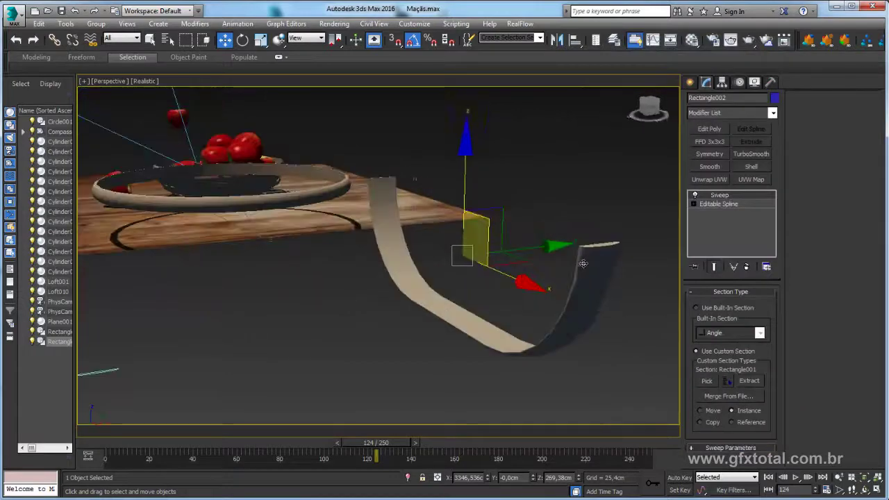
{"action": "middle_click_drag", "start_coordinate": [583, 263], "coordinate": [562, 238], "text": "alt"}
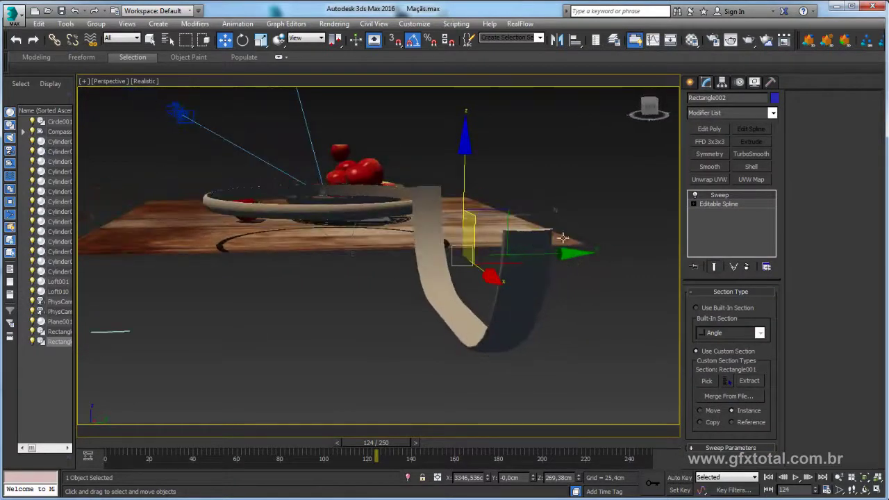
Add a UVW Map modifier to the strip aligned to the X axis.
{"action": "left_click", "coordinate": [753, 181]}
{"action": "mouse_move", "coordinate": [611, 298]}
{"action": "middle_mouse_down", "text": "alt"}
{"action": "mouse_move", "coordinate": [591, 297]}
{"action": "mouse_move", "coordinate": [707, 352]}
{"action": "middle_mouse_up", "text": "alt"}
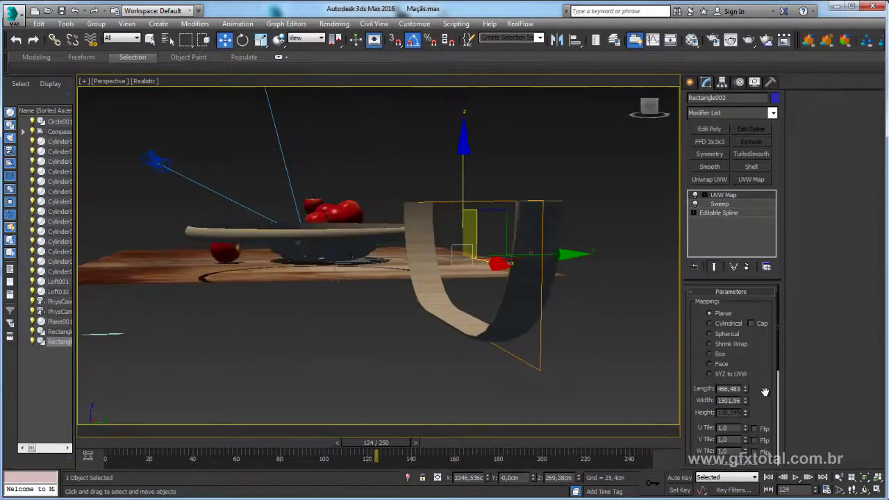
{"action": "scroll", "coordinate": [765, 392], "scroll_direction": "down", "scroll_amount": 5}
{"action": "left_click", "coordinate": [726, 386]}
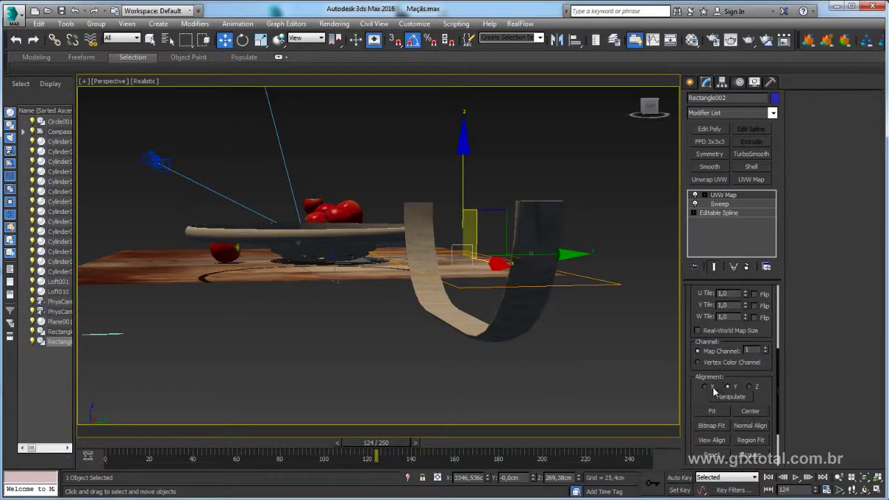
{"action": "left_click", "coordinate": [705, 387]}
{"action": "mouse_move", "coordinate": [599, 349]}
{"action": "middle_mouse_down", "text": "alt"}
{"action": "mouse_move", "coordinate": [648, 363]}
{"action": "mouse_move", "coordinate": [440, 341]}
{"action": "mouse_move", "coordinate": [476, 352]}
{"action": "mouse_move", "coordinate": [554, 294]}
{"action": "middle_mouse_up", "text": "alt"}
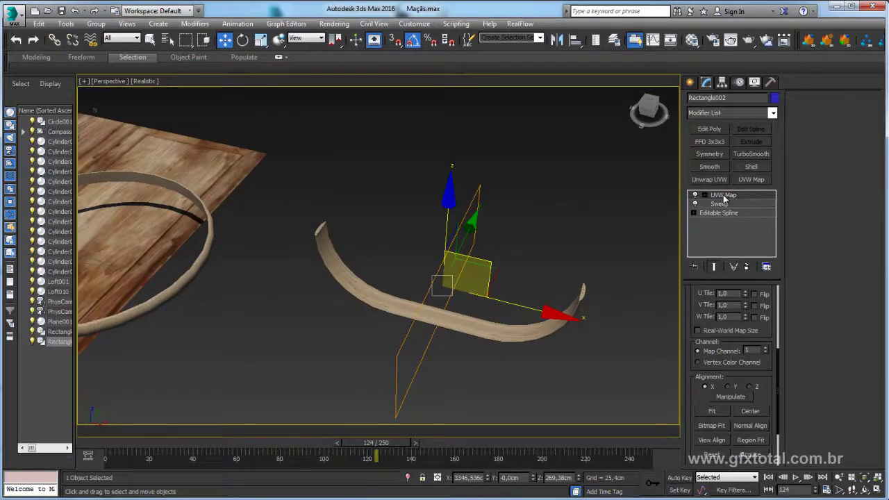
Convert the strip to Editable Poly and Shift-rotate on Z to clone a ring of strip copies.
{"action": "right_click", "coordinate": [436, 281]}
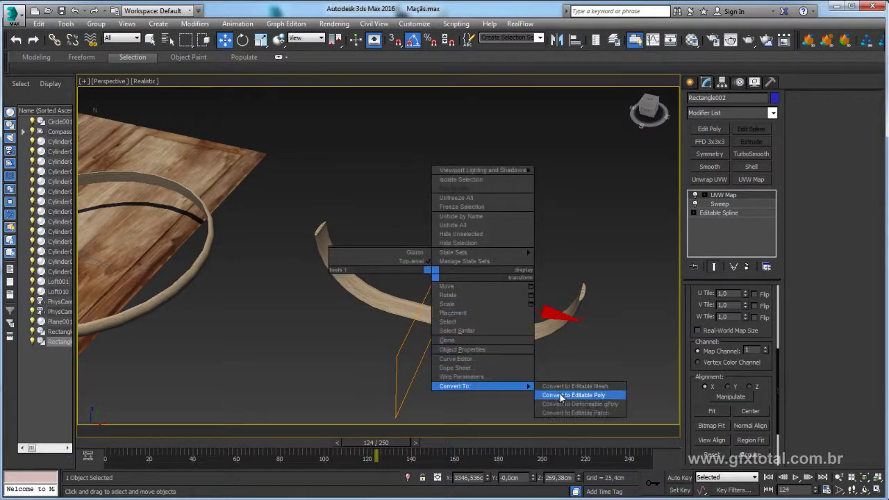
{"action": "left_click", "coordinate": [563, 396]}
{"action": "key", "text": "e"}
{"action": "left_click_drag", "start_coordinate": [463, 362], "coordinate": [511, 317], "text": "shift"}
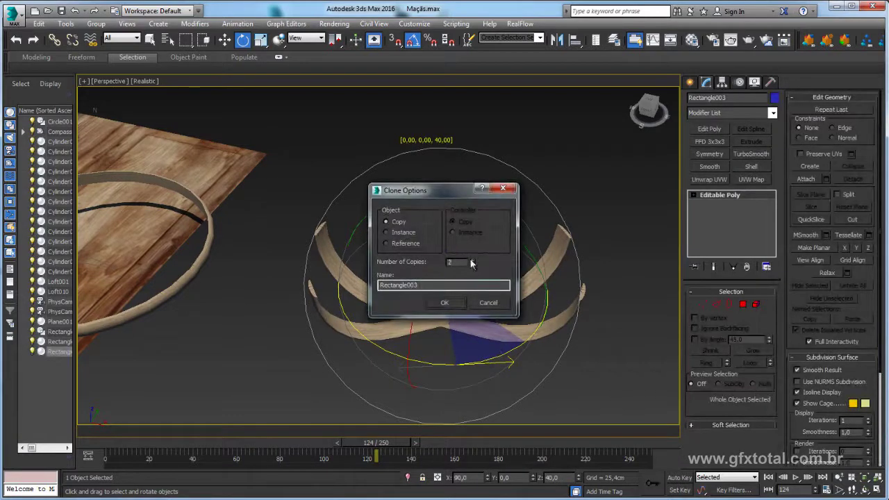
{"action": "left_click", "coordinate": [446, 302]}
{"action": "middle_click_drag", "start_coordinate": [450, 303], "coordinate": [502, 202], "text": "alt"}
Delete the helper circle and rectangles, the compass, and the strip objects.
{"action": "scroll", "coordinate": [476, 250], "scroll_direction": "down", "scroll_amount": 5}
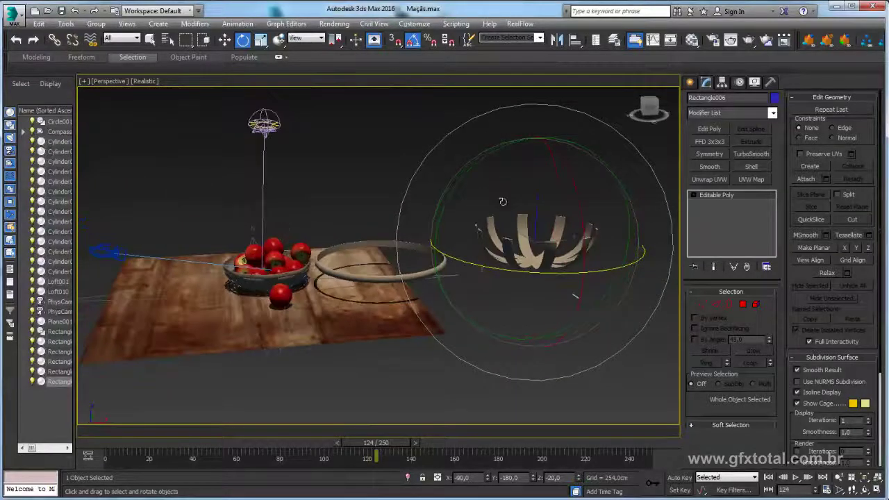
{"action": "left_click", "coordinate": [436, 251], "text": "ctrl"}
{"action": "key", "text": "Delete"}
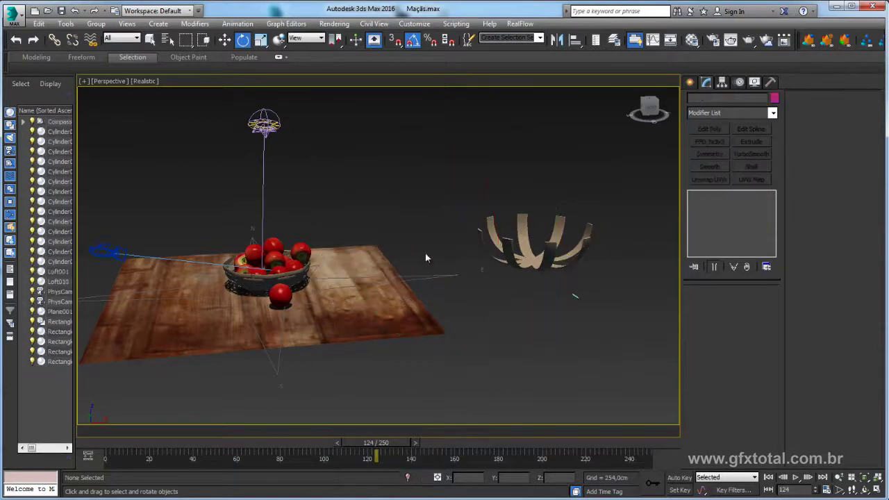
{"action": "left_click_drag", "start_coordinate": [478, 327], "coordinate": [479, 327]}
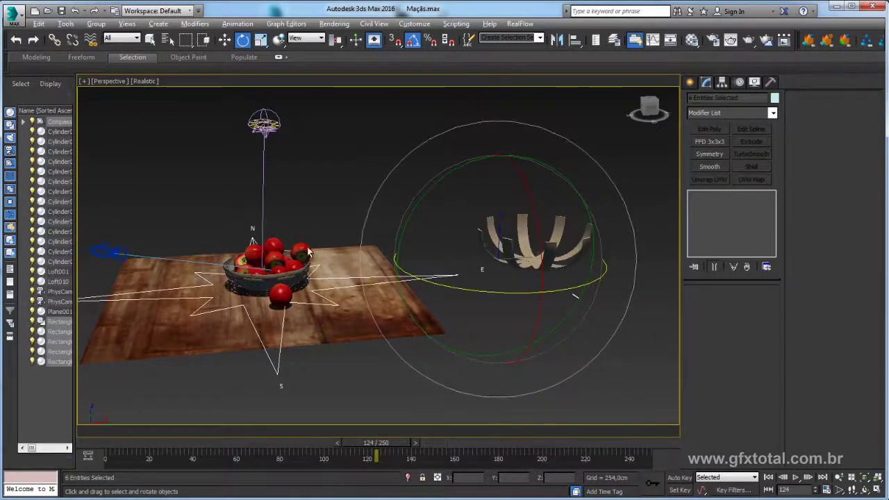
{"action": "key", "text": "Delete"}
Frame the fruit bowl and rewind the animation to frame 0.
{"action": "middle_click_drag", "start_coordinate": [389, 321], "coordinate": [593, 327], "text": "alt"}
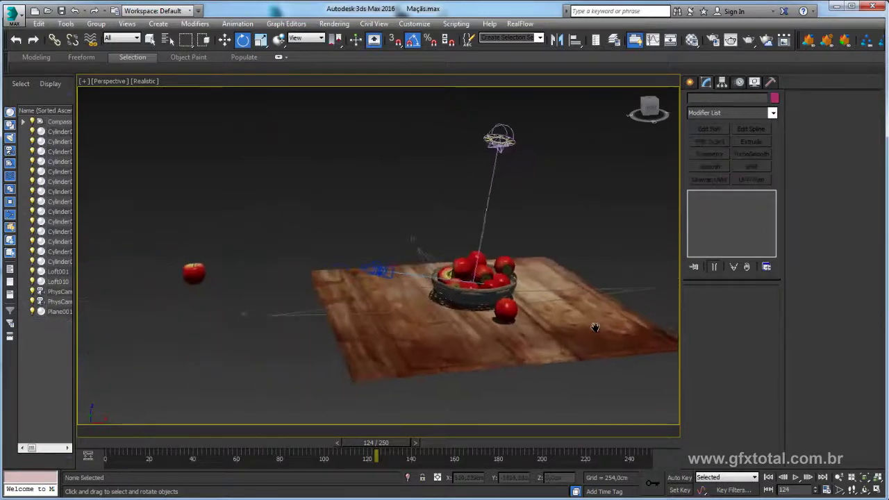
{"action": "scroll", "coordinate": [512, 293], "scroll_direction": "up", "scroll_amount": 5}
{"action": "middle_click_drag", "start_coordinate": [512, 292], "coordinate": [465, 309], "text": "alt"}
{"action": "scroll", "coordinate": [486, 302], "scroll_direction": "down", "scroll_amount": 5}
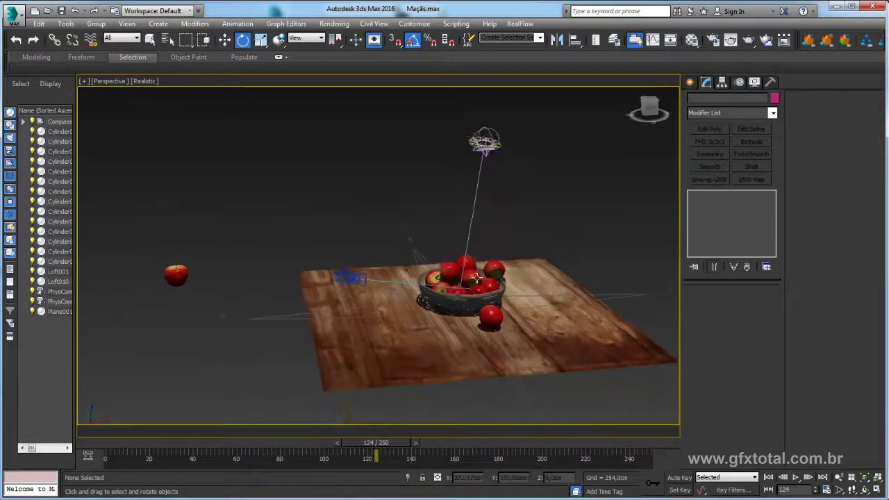
{"action": "scroll", "coordinate": [459, 311], "scroll_direction": "up", "scroll_amount": 5}
{"action": "mouse_move", "coordinate": [382, 448]}
{"action": "left_mouse_down"}
{"action": "mouse_move", "coordinate": [108, 444]}
{"action": "mouse_move", "coordinate": [308, 429]}
{"action": "mouse_move", "coordinate": [171, 437]}
{"action": "mouse_move", "coordinate": [239, 425]}
{"action": "left_mouse_up"}
Scrub through the apples' fall into the bowl, then zoom out to the whole table.
{"action": "key", "text": "e"}
{"action": "middle_click_drag", "start_coordinate": [239, 426], "coordinate": [347, 347], "text": "alt"}
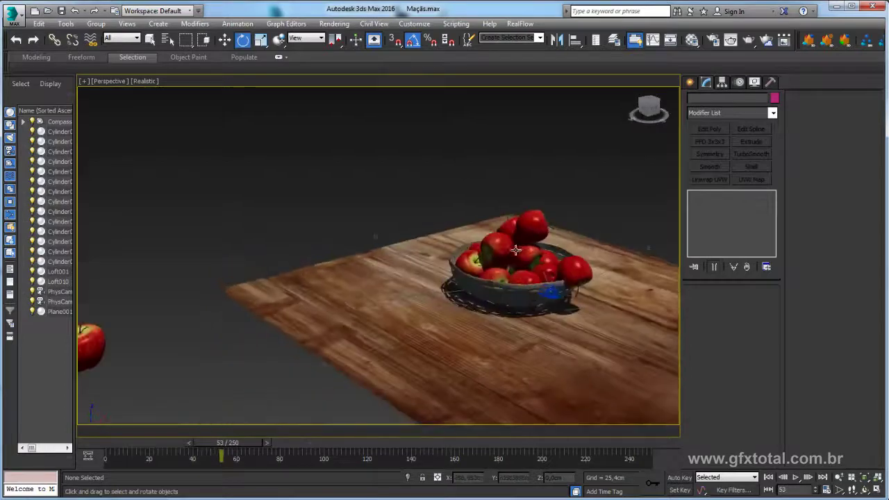
{"action": "scroll", "coordinate": [429, 289], "scroll_direction": "up", "scroll_amount": 3}
{"action": "scroll", "coordinate": [429, 289], "scroll_direction": "up", "scroll_amount": 3}
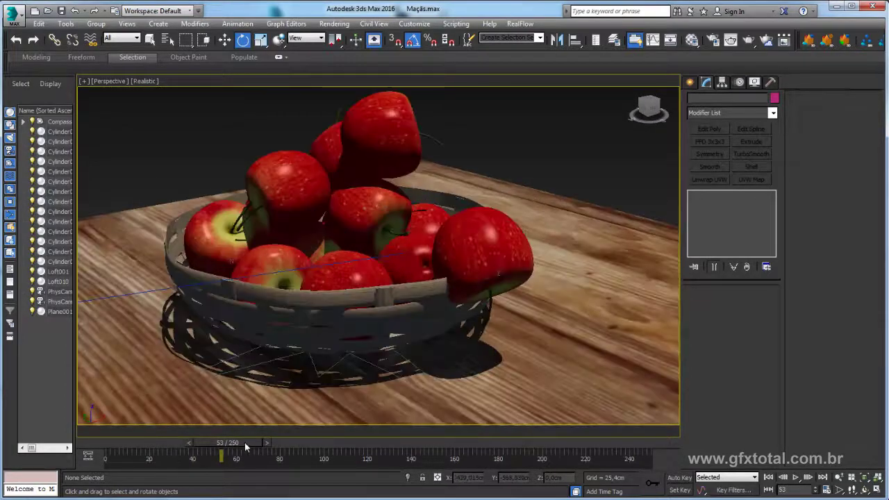
{"action": "mouse_move", "coordinate": [246, 446]}
{"action": "left_mouse_down"}
{"action": "mouse_move", "coordinate": [288, 436]}
{"action": "mouse_move", "coordinate": [135, 450]}
{"action": "mouse_move", "coordinate": [220, 432]}
{"action": "mouse_move", "coordinate": [103, 452]}
{"action": "left_mouse_up"}
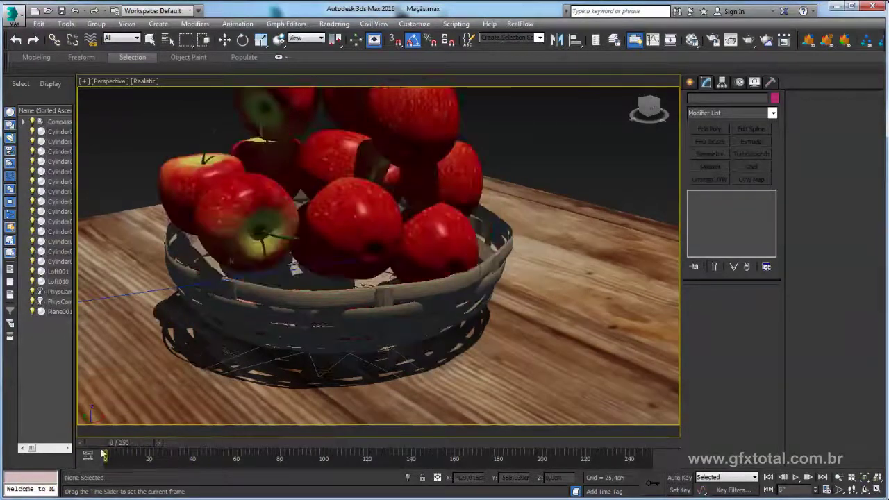
{"action": "key", "text": "e"}
{"action": "scroll", "coordinate": [394, 313], "scroll_direction": "down", "scroll_amount": 3}
{"action": "scroll", "coordinate": [394, 313], "scroll_direction": "down", "scroll_amount": 3}
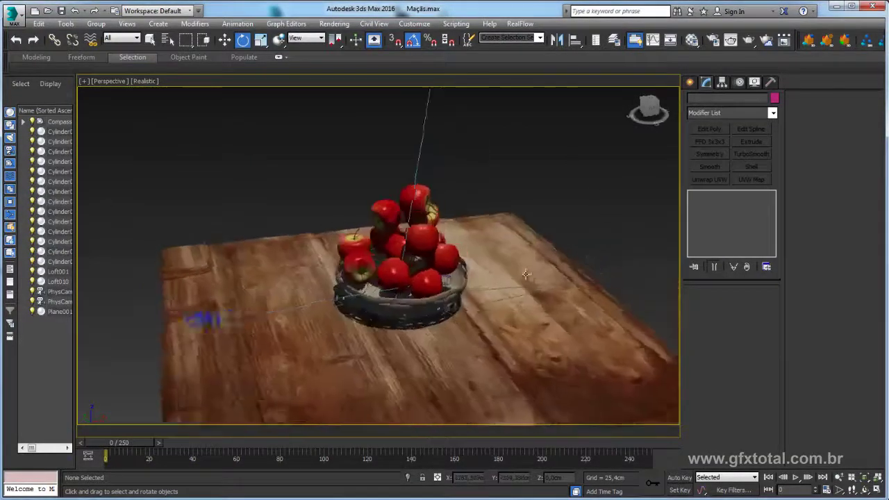
{"action": "middle_click_drag", "start_coordinate": [409, 110], "coordinate": [348, 109], "text": "alt"}
{"action": "scroll", "coordinate": [348, 110], "scroll_direction": "down", "scroll_amount": 5}
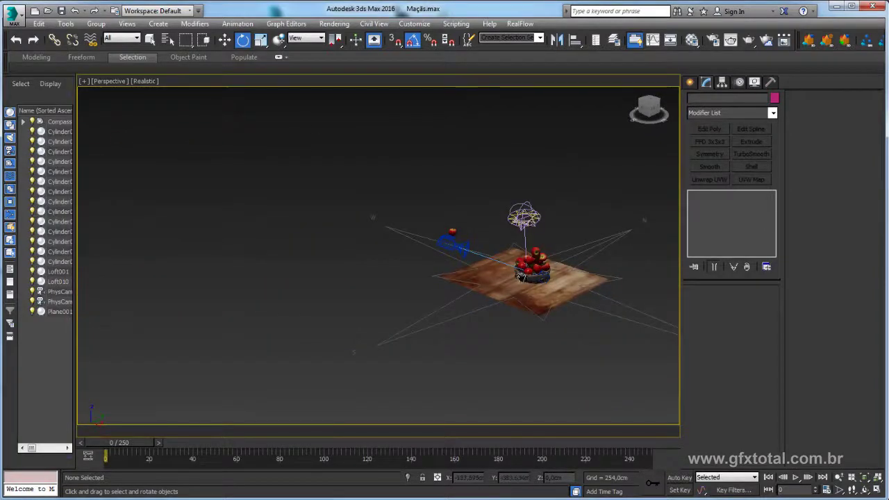
{"action": "middle_click_drag", "start_coordinate": [521, 276], "coordinate": [496, 277], "text": "alt"}
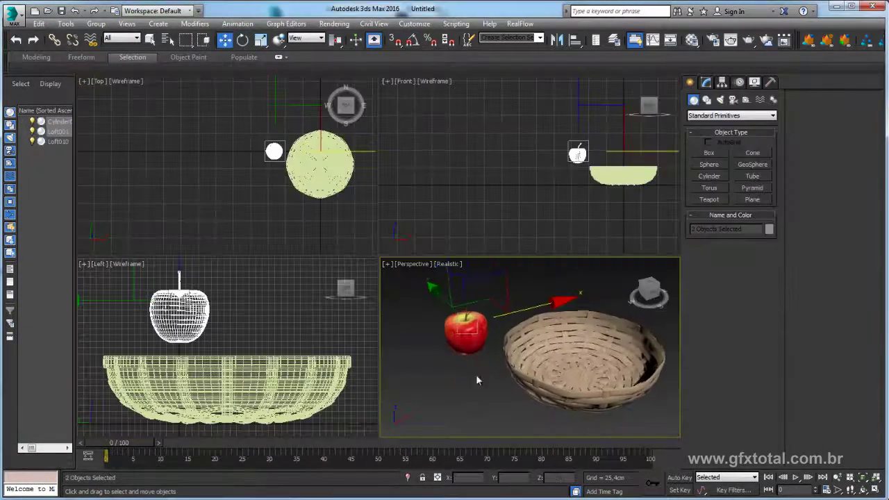
Maximize the Perspective view of the Untitled scene and frame the apple and wicker basket.
{"action": "mouse_move", "coordinate": [475, 375]}
{"action": "middle_mouse_down", "text": "alt"}
{"action": "mouse_move", "coordinate": [522, 373]}
{"action": "mouse_move", "coordinate": [506, 350]}
{"action": "middle_mouse_up", "text": "alt"}
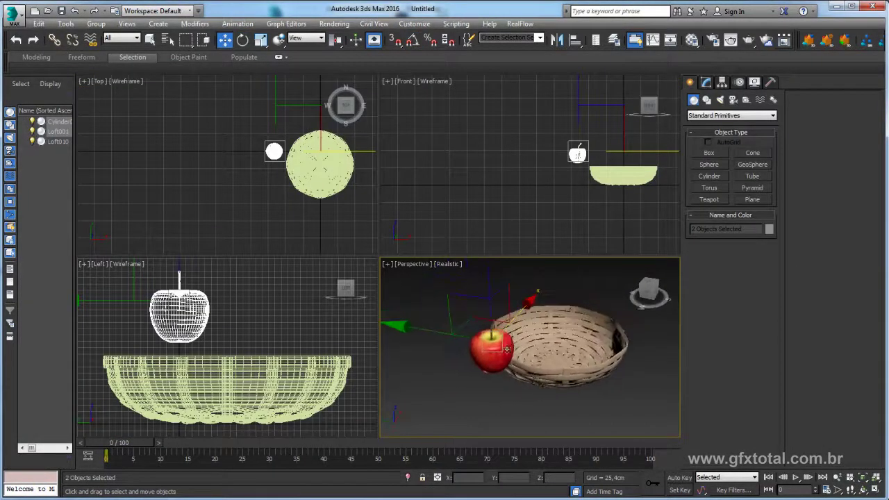
{"action": "left_click", "coordinate": [876, 488]}
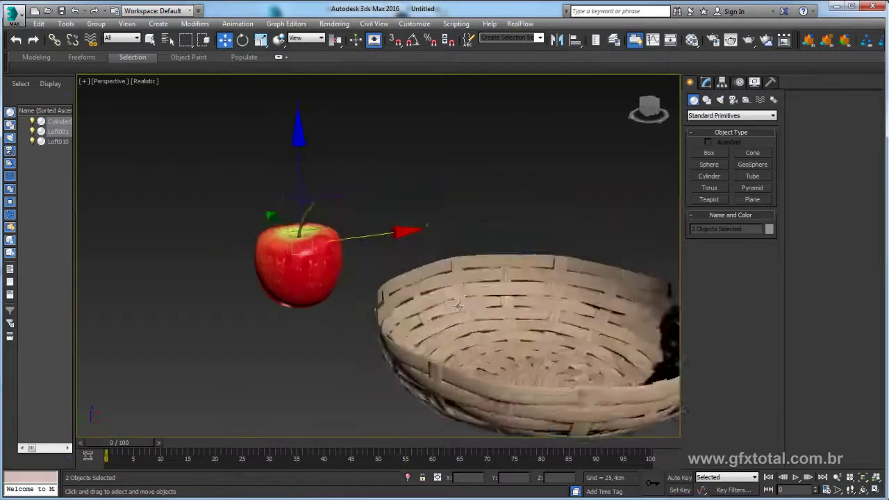
{"action": "mouse_move", "coordinate": [544, 324]}
{"action": "middle_mouse_down", "text": "alt"}
{"action": "mouse_move", "coordinate": [377, 251]}
{"action": "mouse_move", "coordinate": [424, 271]}
{"action": "middle_mouse_up", "text": "alt"}
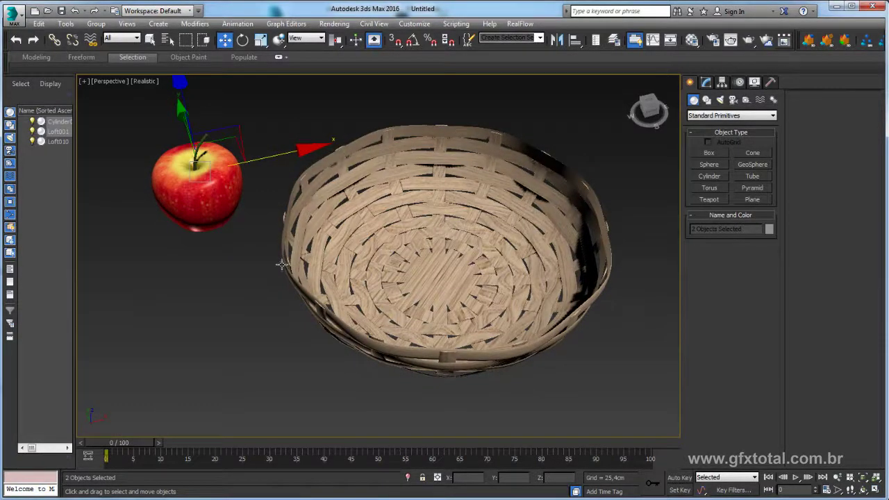
{"action": "key", "text": "shift+z"}
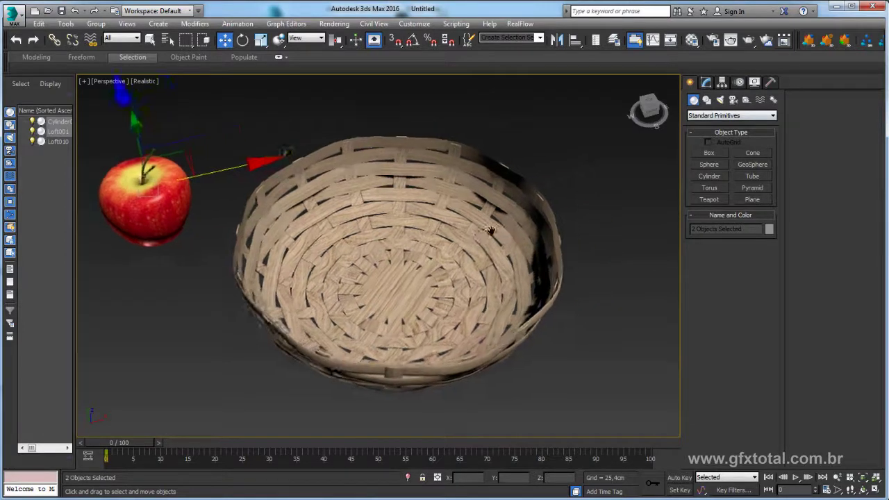
{"action": "key", "text": "shift+z"}
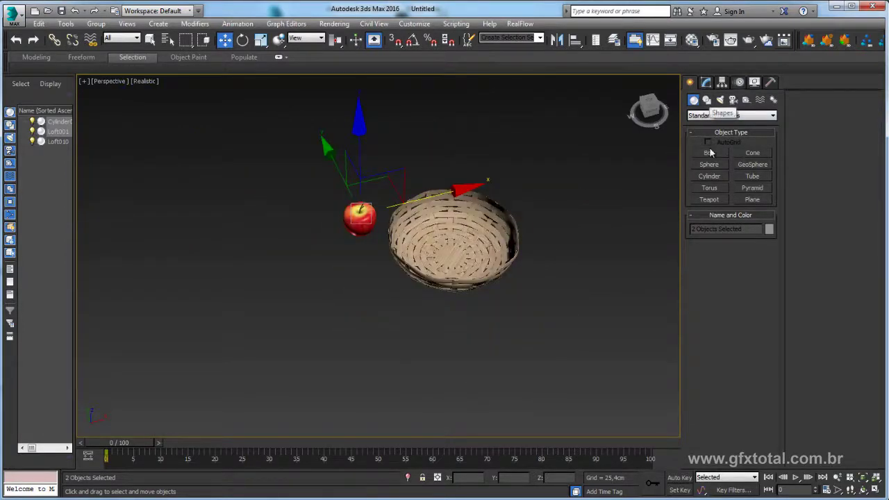
Create a cylinder and align its position to the wicker basket.
{"action": "left_click", "coordinate": [709, 176]}
{"action": "middle_click_drag", "start_coordinate": [588, 224], "coordinate": [540, 318], "text": "alt"}
{"action": "left_click_drag", "start_coordinate": [545, 318], "coordinate": [605, 359]}
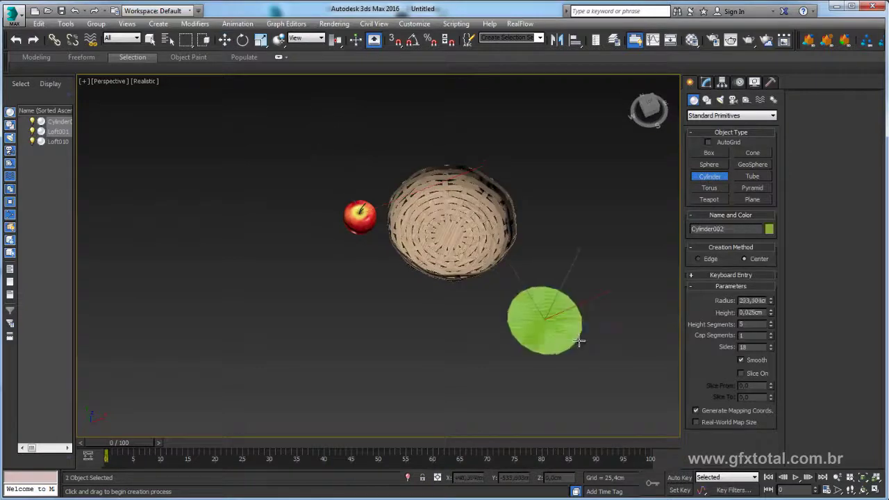
{"action": "key", "text": "alt+a"}
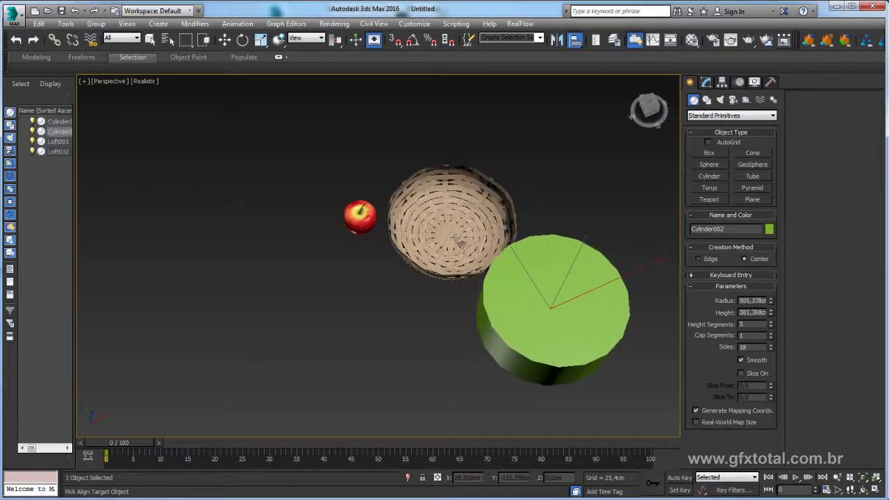
{"action": "left_click", "coordinate": [455, 251]}
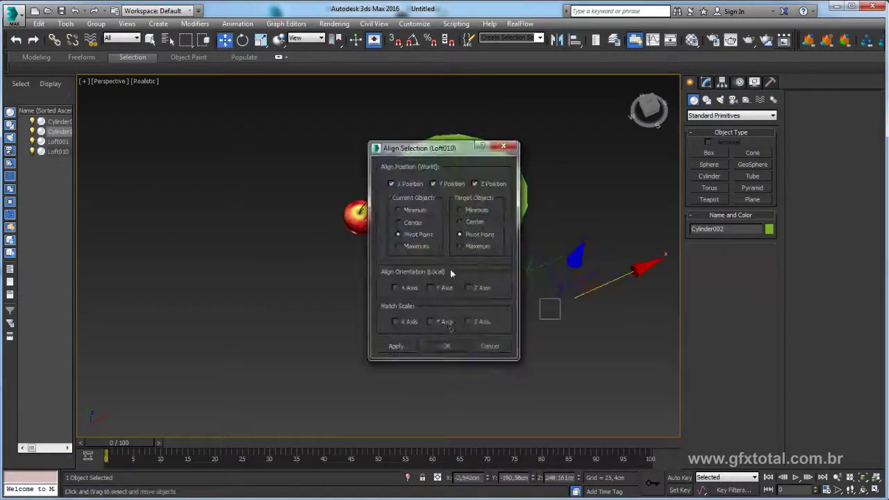
{"action": "left_click", "coordinate": [446, 346]}
Lower the cylinder onto the basket, make it see-through, and switch to plain shading.
{"action": "scroll", "coordinate": [475, 323], "scroll_direction": "up", "scroll_amount": 3}
{"action": "middle_click_drag", "start_coordinate": [493, 297], "coordinate": [491, 222], "text": "alt"}
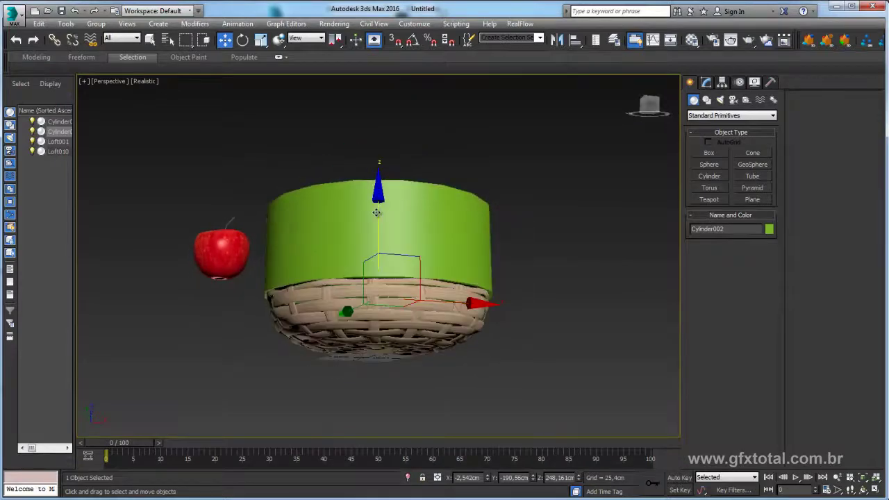
{"action": "left_click_drag", "start_coordinate": [376, 212], "coordinate": [370, 268]}
{"action": "key", "text": "alt+x"}
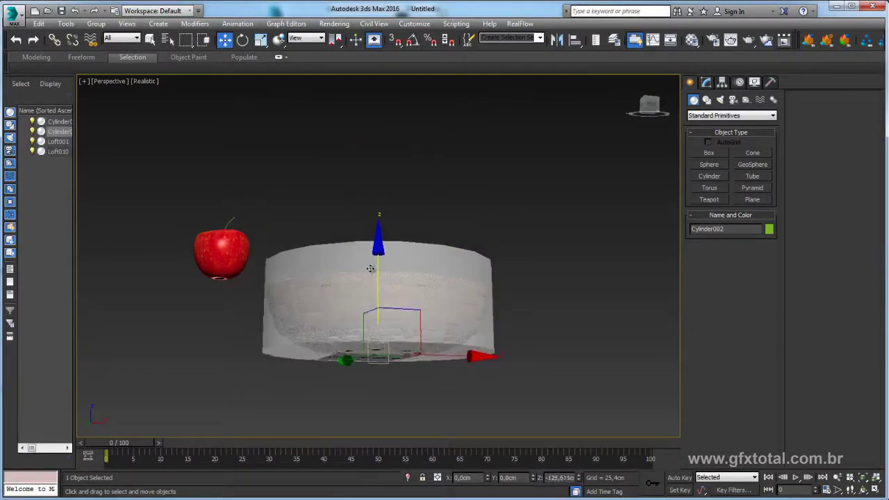
{"action": "left_click", "coordinate": [145, 82]}
{"action": "left_click", "coordinate": [171, 106]}
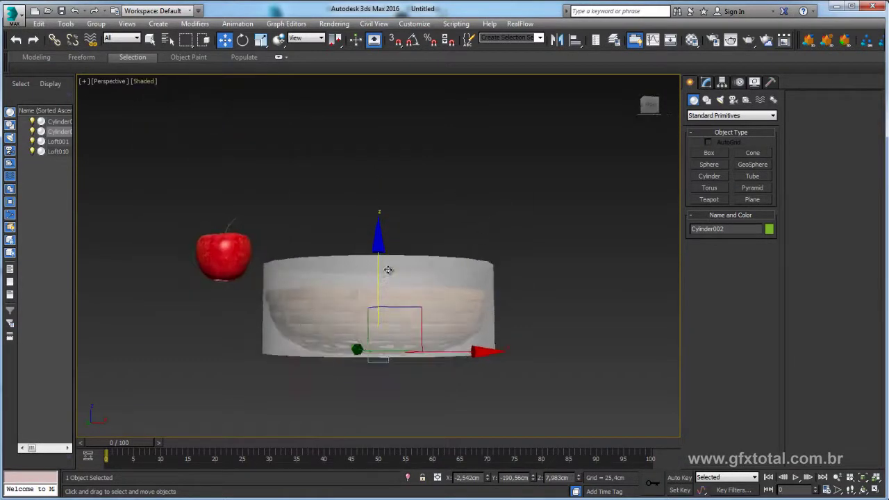
Nudge the cylinder slightly lower and show edged faces in the viewport.
{"action": "left_click_drag", "start_coordinate": [378, 271], "coordinate": [382, 269]}
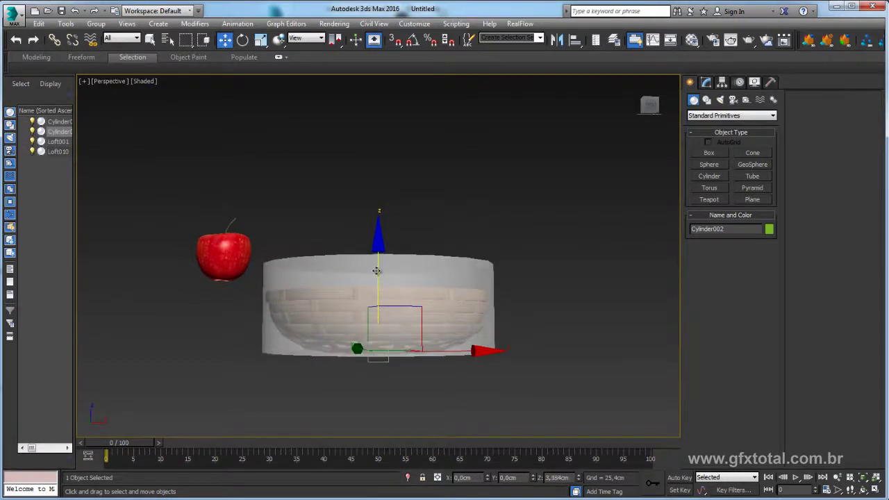
{"action": "middle_click_drag", "start_coordinate": [382, 269], "coordinate": [432, 260], "text": "alt"}
{"action": "key", "text": "F4"}
{"action": "scroll", "coordinate": [433, 259], "scroll_direction": "up", "scroll_amount": 2}
Give Cylinder002 1 height segment, 32 sides and 2 cap segments, and display it opaque.
{"action": "left_click", "coordinate": [707, 82]}
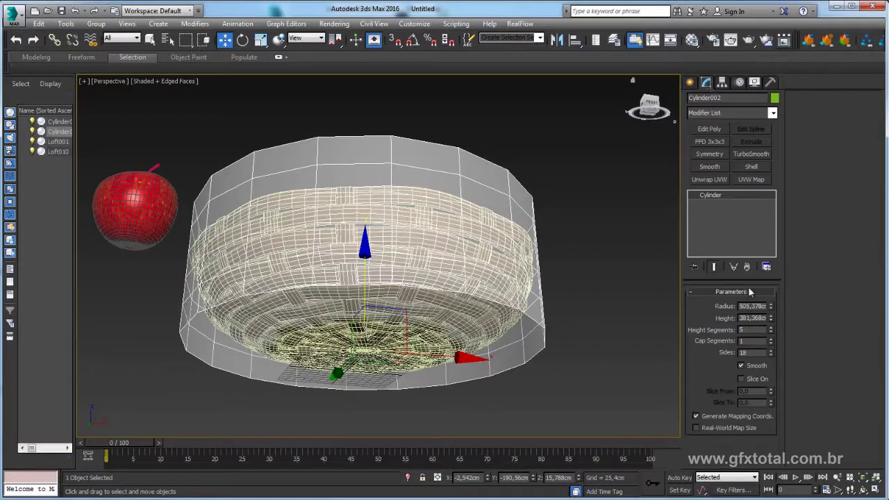
{"action": "right_click", "coordinate": [772, 328]}
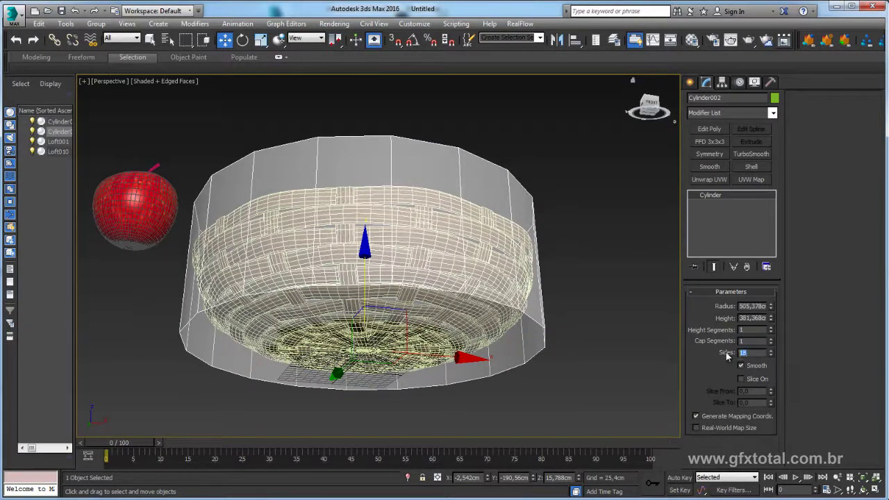
{"action": "type", "text": "32"}
{"action": "key", "text": "Return"}
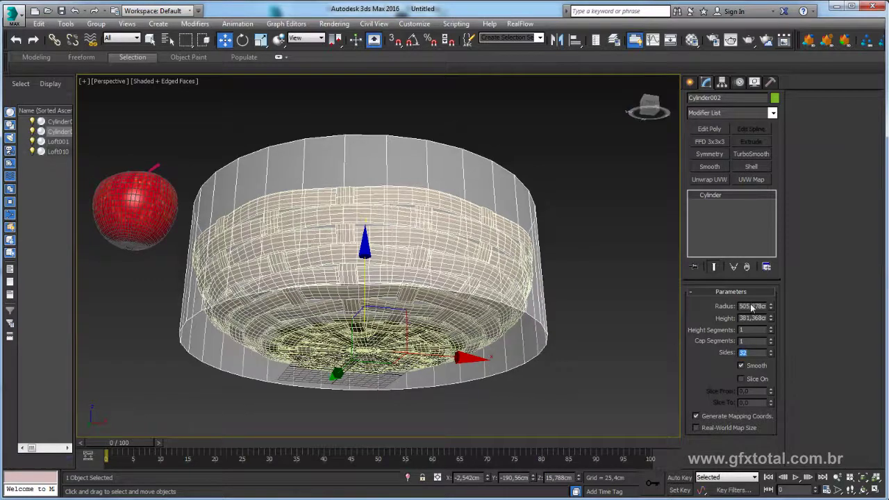
{"action": "left_click", "coordinate": [770, 327]}
{"action": "left_click", "coordinate": [770, 338]}
{"action": "mouse_move", "coordinate": [623, 295]}
{"action": "middle_mouse_down", "text": "alt"}
{"action": "mouse_move", "coordinate": [598, 243]}
{"action": "mouse_move", "coordinate": [529, 262]}
{"action": "mouse_move", "coordinate": [352, 239]}
{"action": "mouse_move", "coordinate": [389, 243]}
{"action": "middle_mouse_up", "text": "alt"}
{"action": "key", "text": "alt+x"}
Convert the cylinder to Editable Poly and chamfer its bottom edge loop with 3 segments.
{"action": "right_click", "coordinate": [428, 256]}
{"action": "mouse_move", "coordinate": [476, 367]}
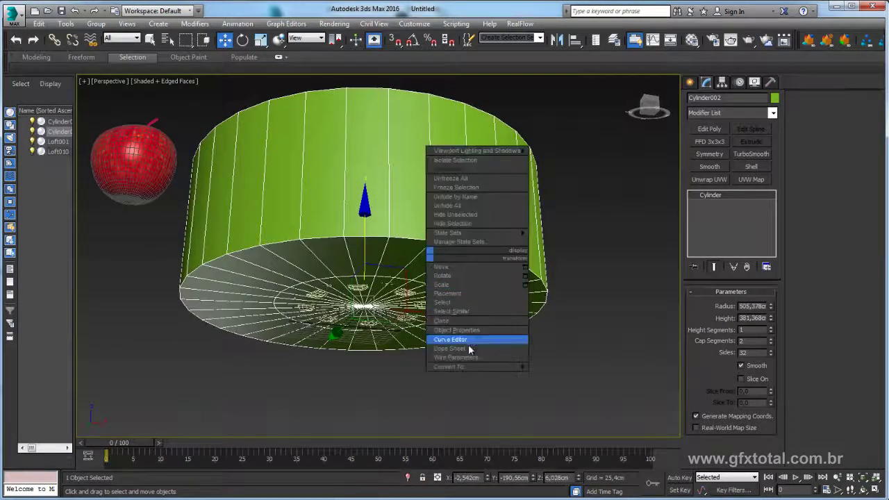
{"action": "left_click", "coordinate": [568, 375]}
{"action": "left_click", "coordinate": [715, 304]}
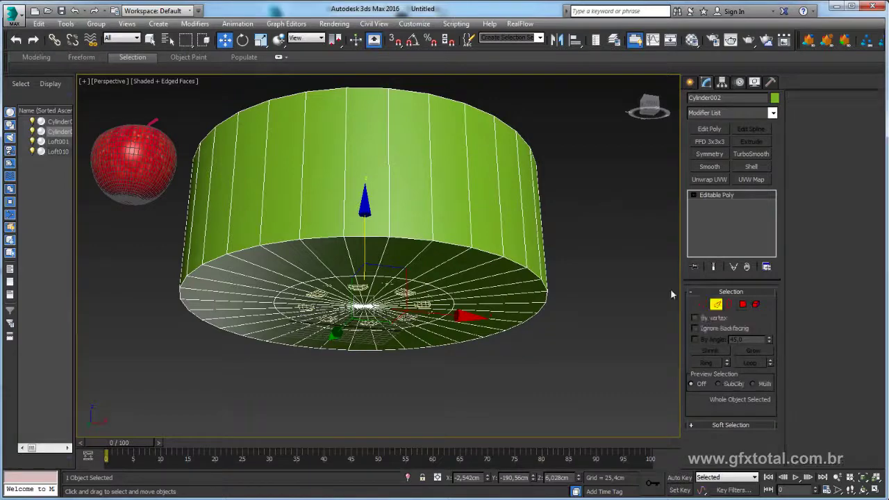
{"action": "double_click", "coordinate": [478, 249]}
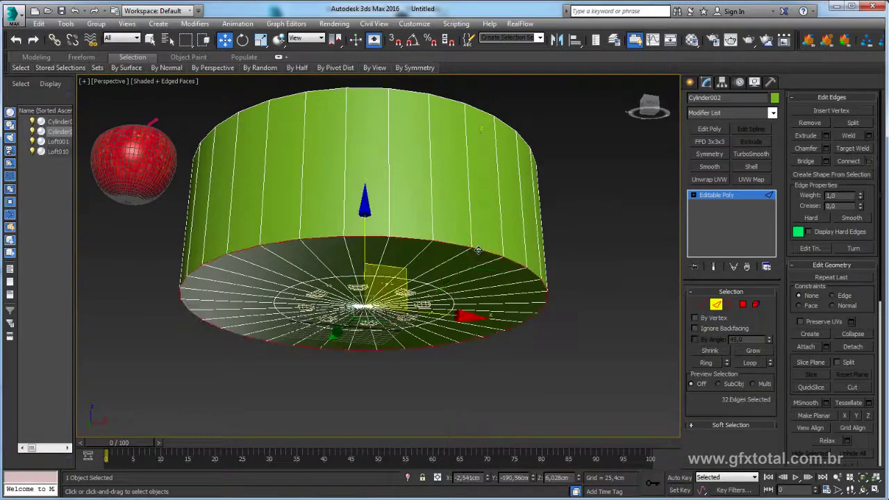
{"action": "left_click", "coordinate": [826, 148]}
{"action": "mouse_move", "coordinate": [386, 278]}
{"action": "left_mouse_down"}
{"action": "mouse_move", "coordinate": [363, 67]}
{"action": "mouse_move", "coordinate": [367, 15]}
{"action": "left_mouse_up"}
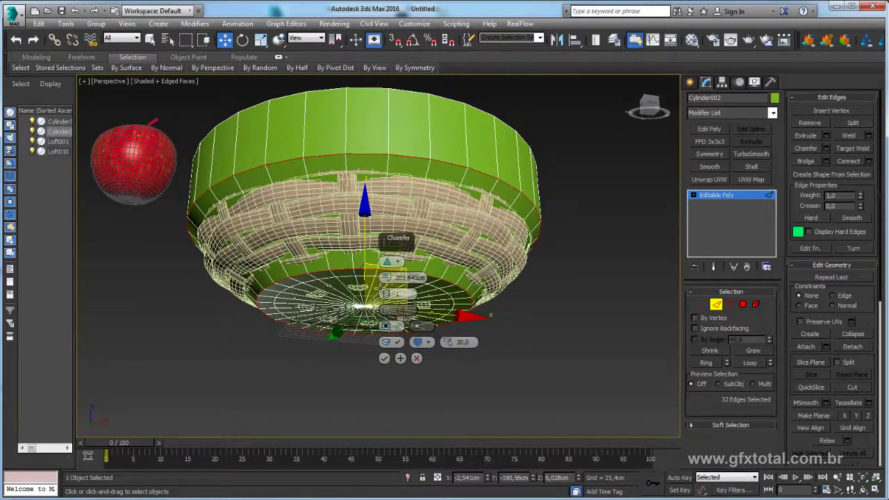
{"action": "left_click_drag", "start_coordinate": [387, 294], "coordinate": [386, 257]}
{"action": "left_click_drag", "start_coordinate": [386, 294], "coordinate": [386, 275]}
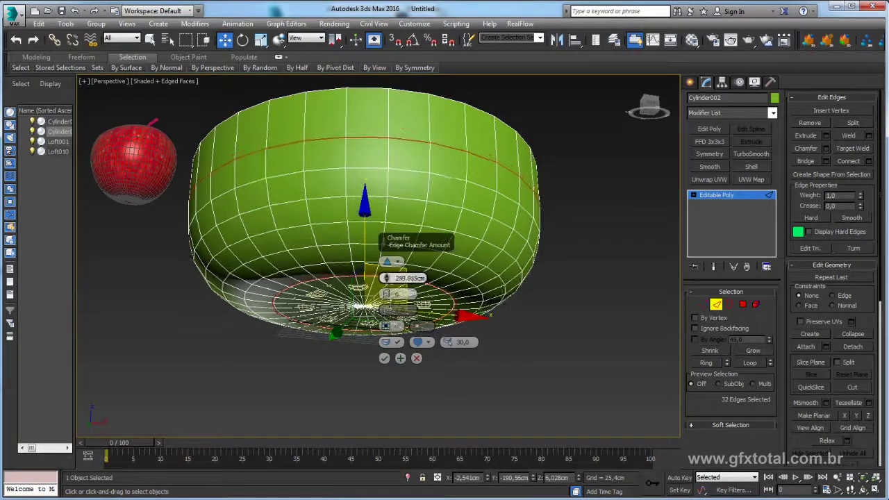
{"action": "left_click", "coordinate": [383, 358]}
Delete the top cap polygons to open the bowl.
{"action": "middle_click_drag", "start_coordinate": [399, 340], "coordinate": [563, 276], "text": "alt"}
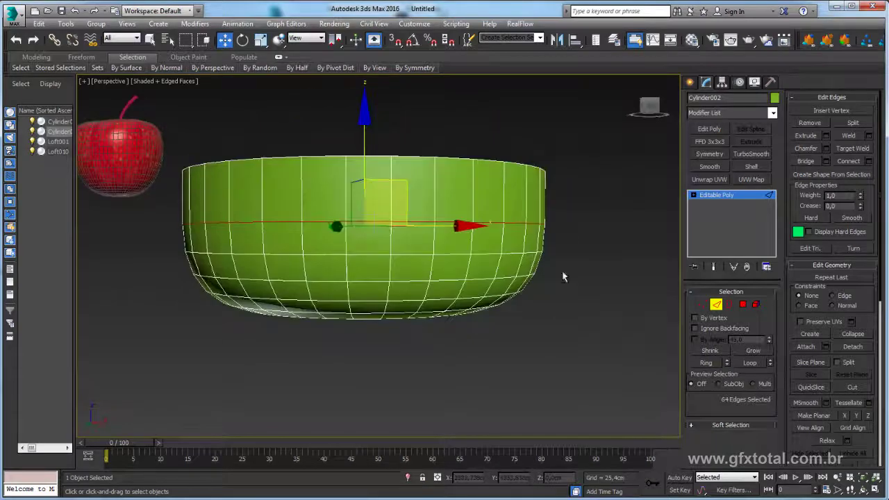
{"action": "left_click", "coordinate": [729, 304]}
{"action": "left_click_drag", "start_coordinate": [532, 149], "coordinate": [592, 165]}
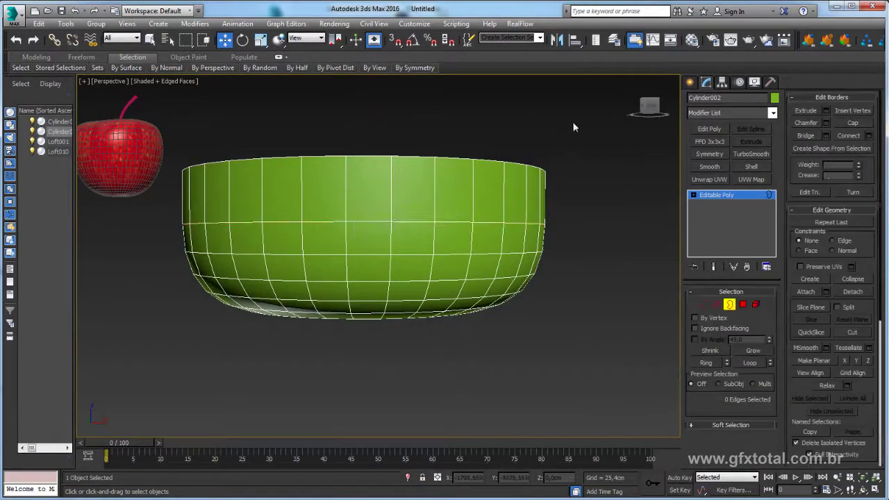
{"action": "middle_click_drag", "start_coordinate": [579, 161], "coordinate": [588, 192], "text": "alt"}
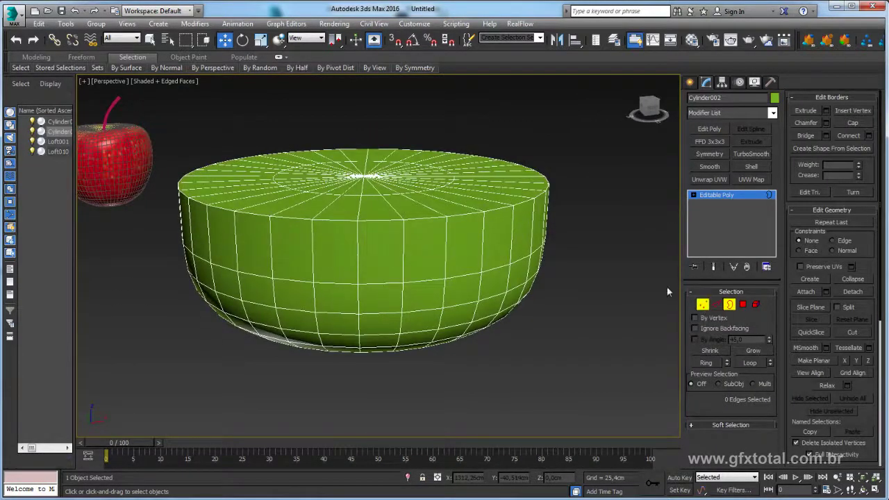
{"action": "key", "text": "1"}
{"action": "left_click", "coordinate": [363, 177]}
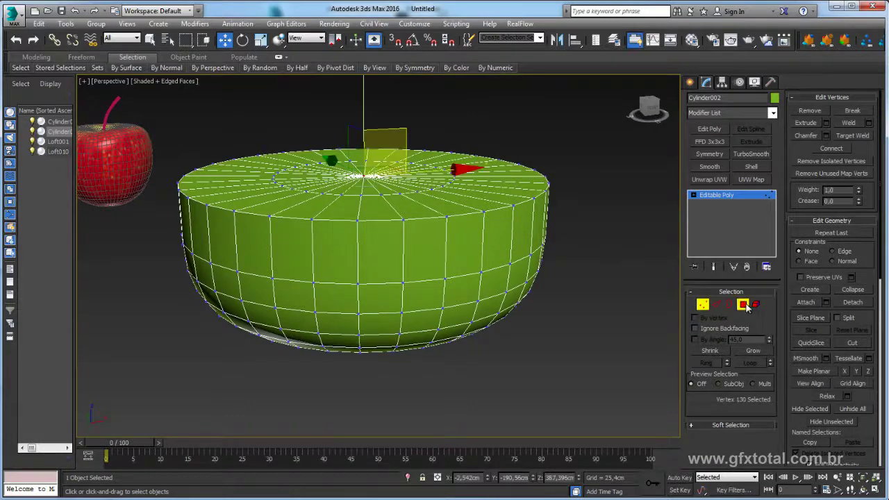
{"action": "left_click", "coordinate": [742, 304], "text": "ctrl"}
{"action": "left_click", "coordinate": [748, 350]}
{"action": "key", "text": "Delete"}
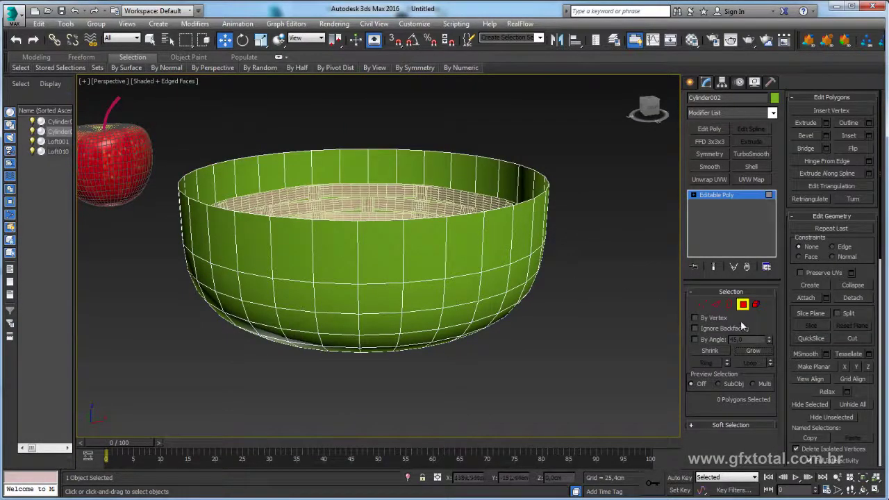
Select the bowl's open rim border and move it to reshape the top.
{"action": "left_click", "coordinate": [728, 304]}
{"action": "left_click", "coordinate": [486, 215]}
{"action": "middle_click_drag", "start_coordinate": [615, 213], "coordinate": [438, 146], "text": "alt"}
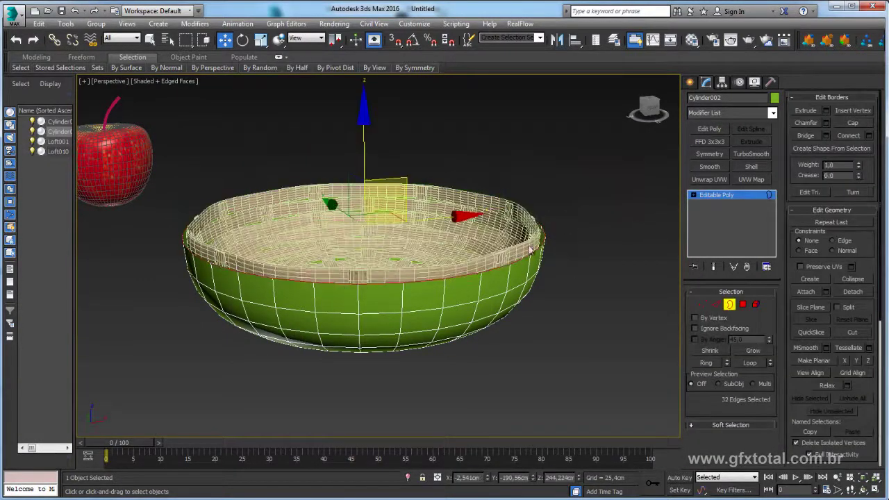
{"action": "left_click_drag", "start_coordinate": [368, 152], "coordinate": [733, 160]}
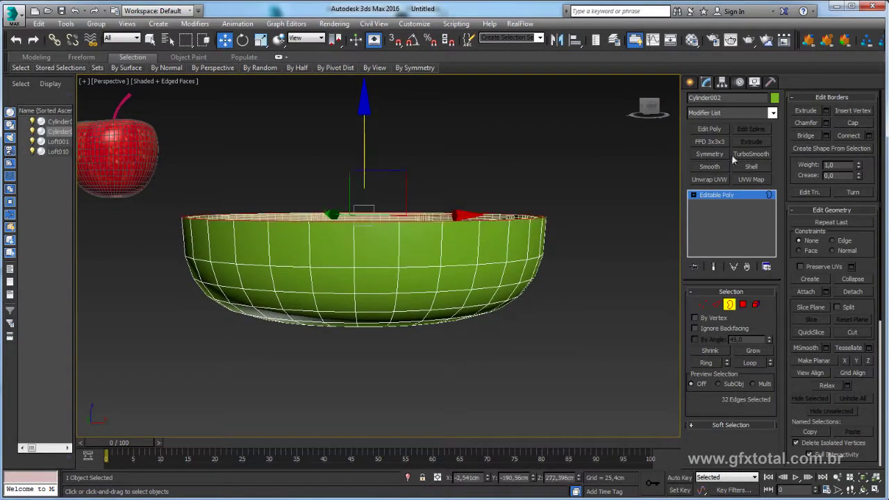
{"action": "left_click", "coordinate": [732, 195]}
Scale the bowl down to about 96% and move it to the right of the basket.
{"action": "middle_click_drag", "start_coordinate": [431, 174], "coordinate": [437, 291], "text": "alt"}
{"action": "key", "text": "r"}
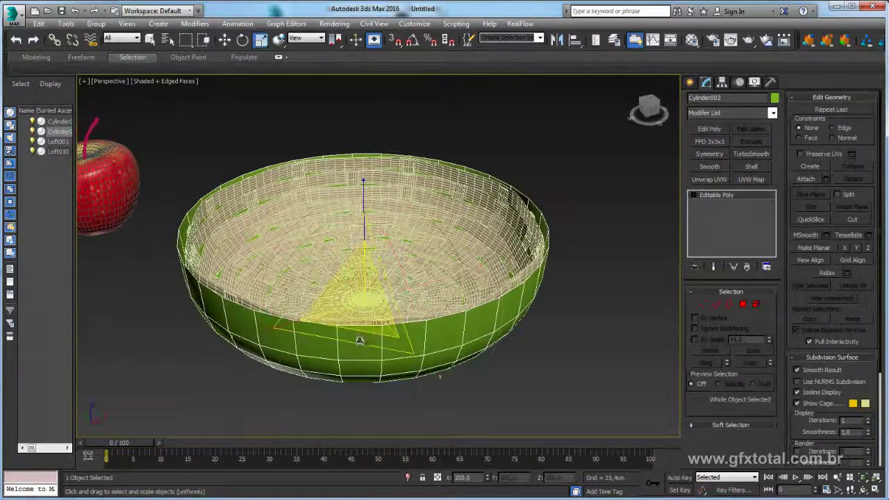
{"action": "left_click_drag", "start_coordinate": [342, 338], "coordinate": [394, 315]}
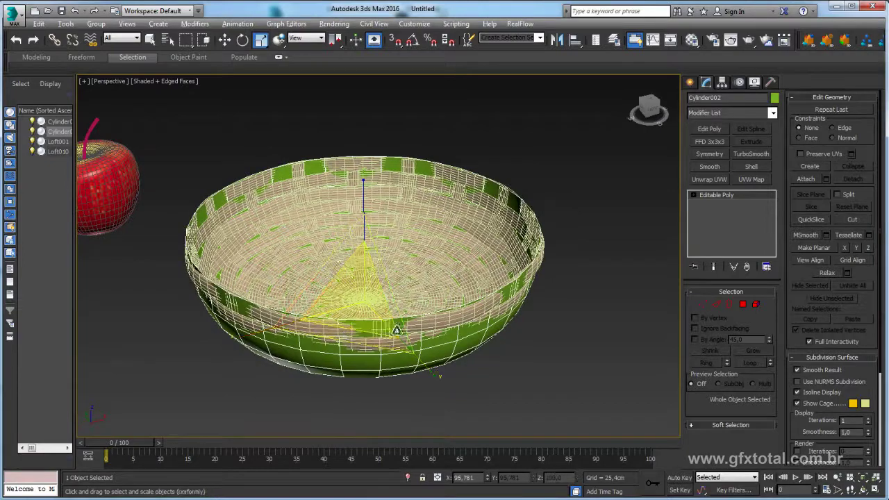
{"action": "middle_click_drag", "start_coordinate": [395, 315], "coordinate": [388, 266], "text": "alt"}
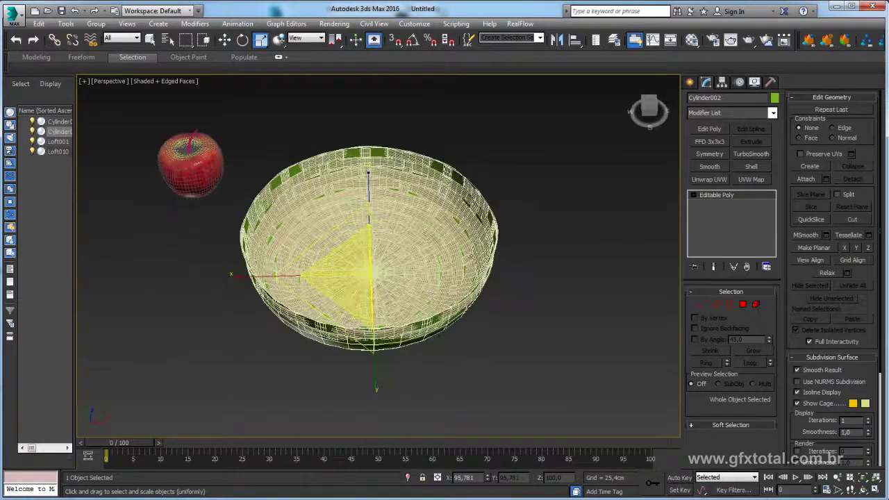
{"action": "middle_click_drag", "start_coordinate": [472, 255], "coordinate": [444, 270], "text": "alt"}
{"action": "key", "text": "w"}
{"action": "left_click_drag", "start_coordinate": [444, 271], "coordinate": [585, 274]}
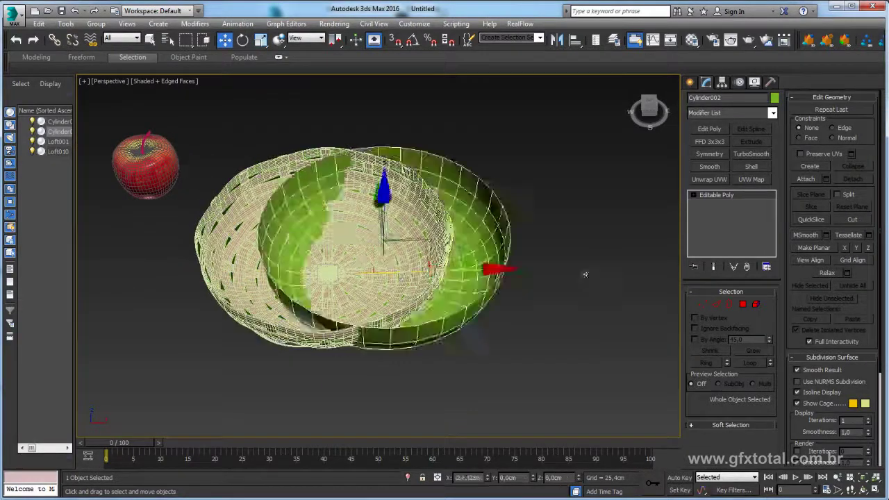
{"action": "middle_click_drag", "start_coordinate": [516, 277], "coordinate": [475, 269], "text": "alt"}
{"action": "left_click_drag", "start_coordinate": [490, 125], "coordinate": [383, 303]}
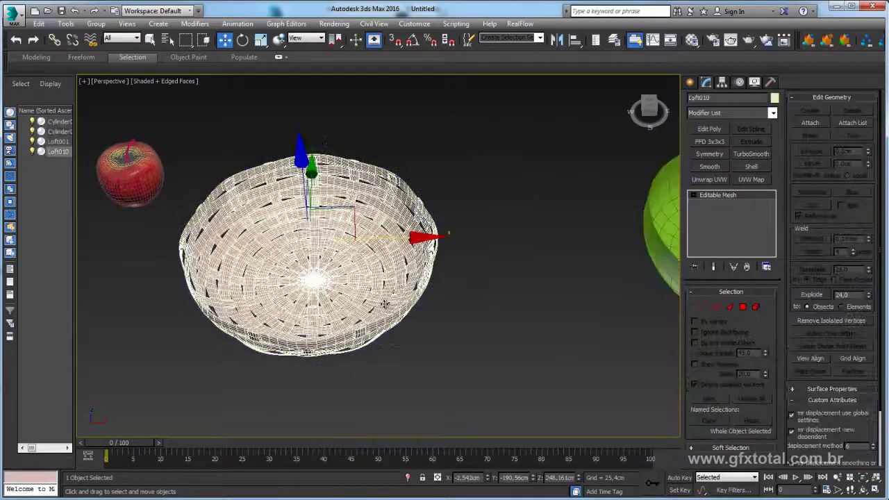
Move the apple Cylinder001 over the green bowl.
{"action": "middle_click_drag", "start_coordinate": [329, 276], "coordinate": [288, 211], "text": "alt"}
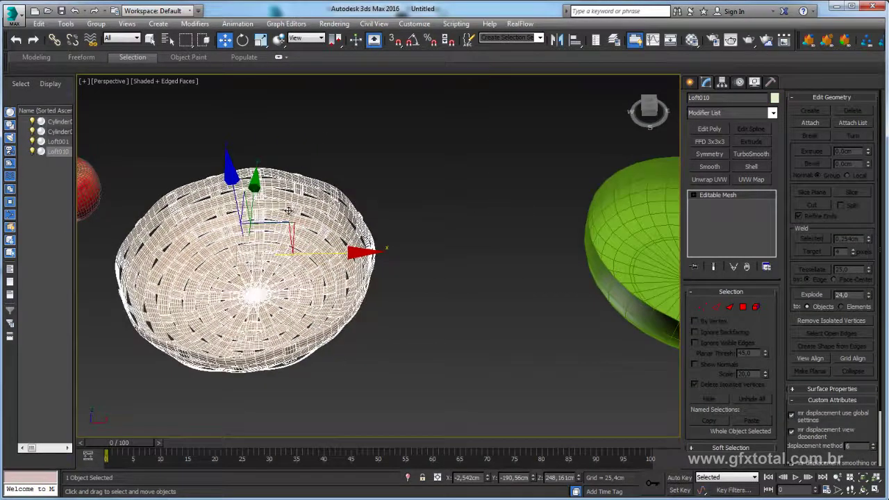
{"action": "middle_click_drag", "start_coordinate": [403, 278], "coordinate": [341, 280]}
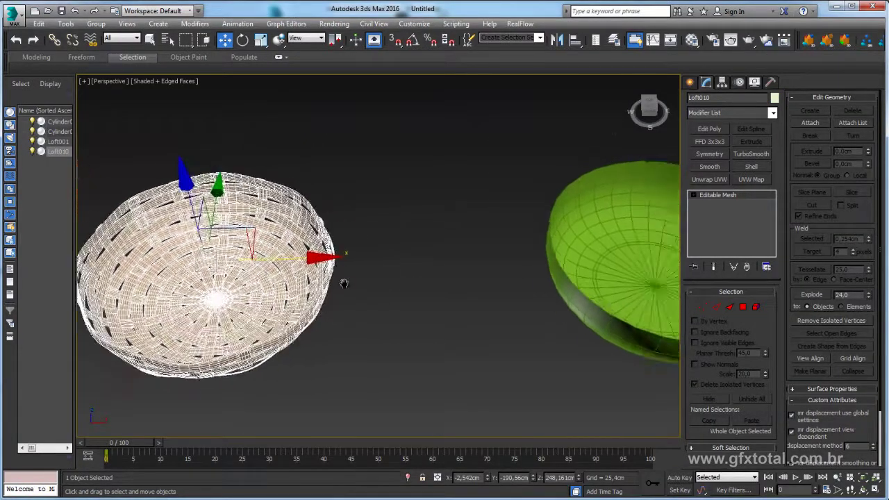
{"action": "middle_click_drag", "start_coordinate": [522, 268], "coordinate": [351, 285]}
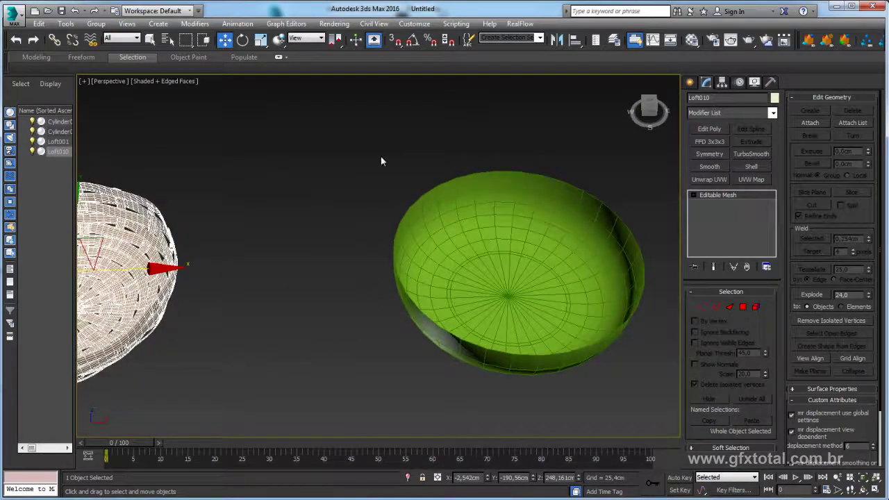
{"action": "left_click_drag", "start_coordinate": [532, 325], "coordinate": [532, 325]}
{"action": "middle_click_drag", "start_coordinate": [297, 290], "coordinate": [415, 264]}
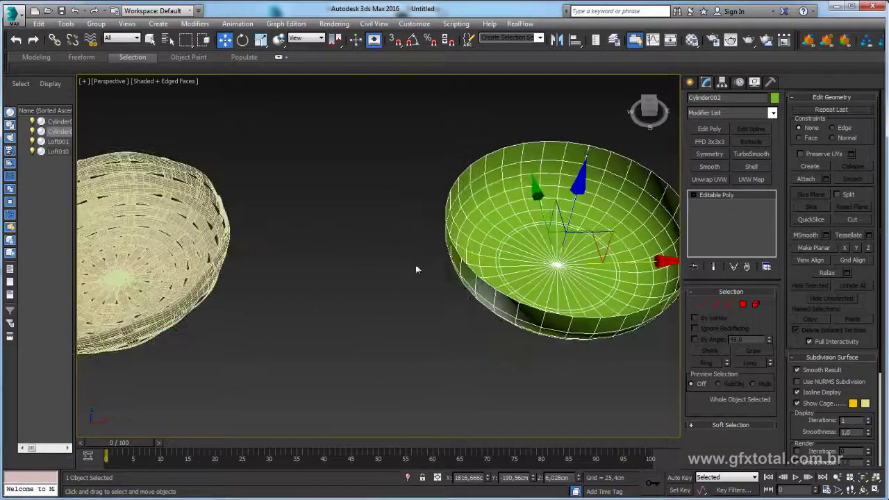
{"action": "scroll", "coordinate": [303, 220], "scroll_direction": "down", "scroll_amount": 3}
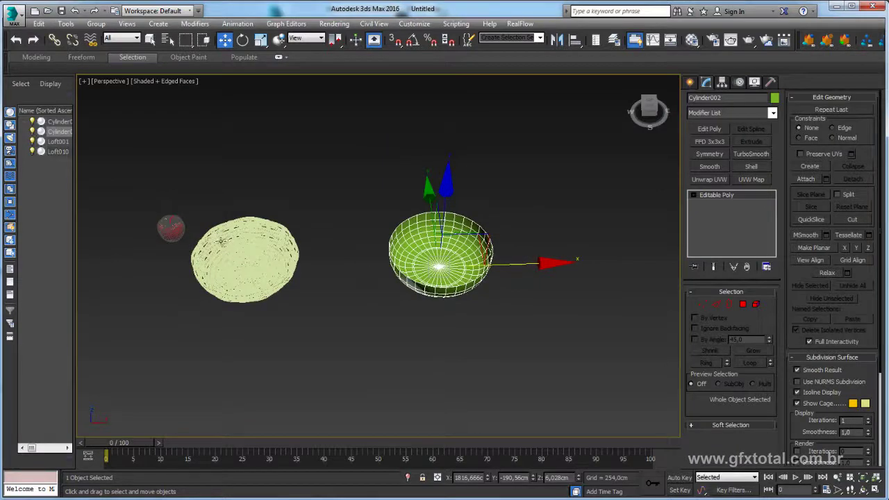
{"action": "middle_click_drag", "start_coordinate": [218, 229], "coordinate": [218, 189], "text": "alt"}
{"action": "left_click_drag", "start_coordinate": [141, 235], "coordinate": [142, 235]}
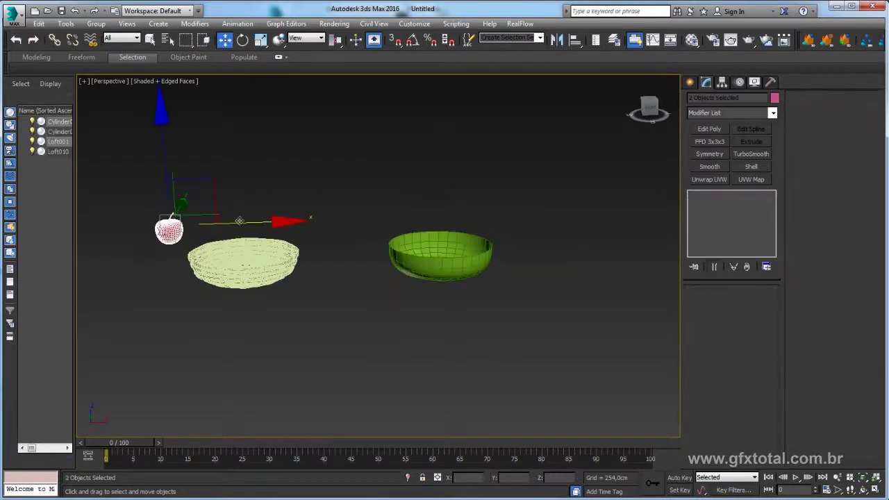
{"action": "left_click_drag", "start_coordinate": [236, 221], "coordinate": [404, 229]}
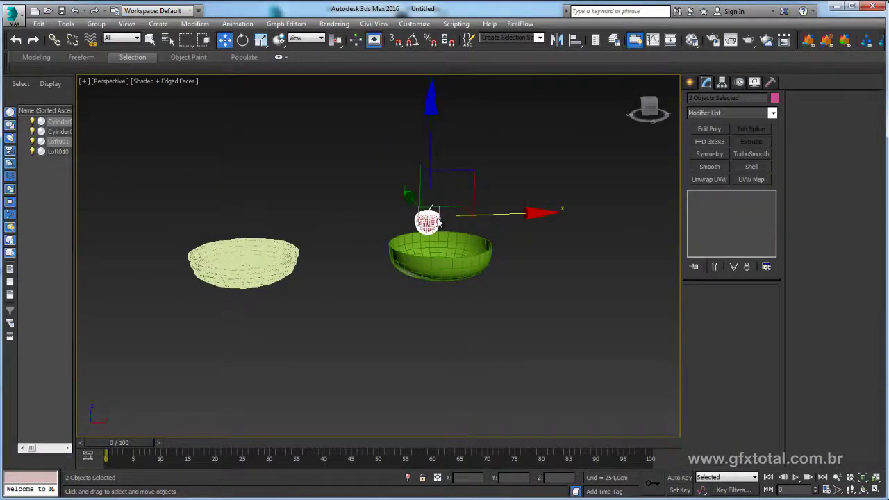
{"action": "key", "text": "z"}
{"action": "middle_click_drag", "start_coordinate": [431, 228], "coordinate": [431, 227], "text": "alt"}
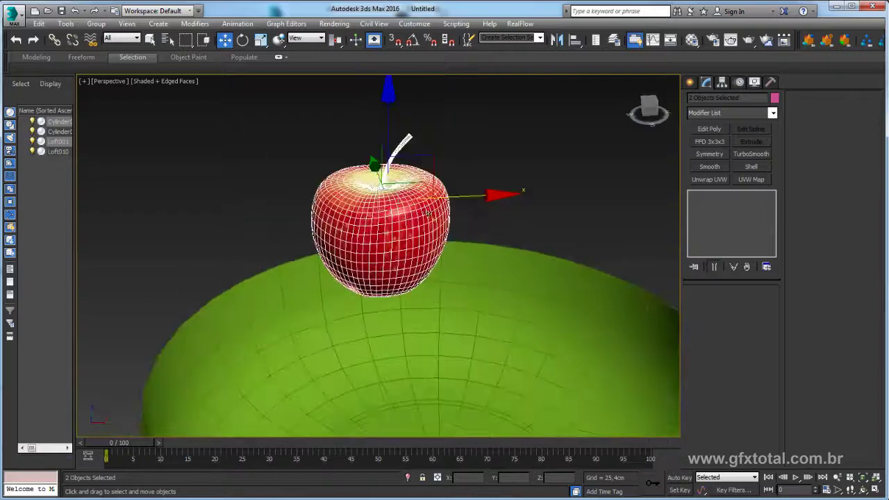
{"action": "left_click", "coordinate": [431, 227]}
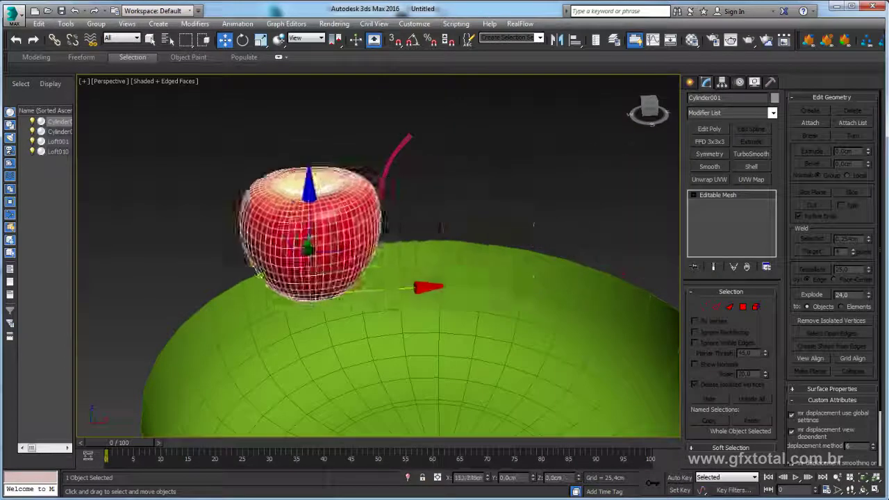
{"action": "left_click_drag", "start_coordinate": [469, 290], "coordinate": [476, 115]}
Link the stem Loft001 to the apple and move the apple to confirm the stem follows.
{"action": "left_click_drag", "start_coordinate": [375, 151], "coordinate": [371, 158]}
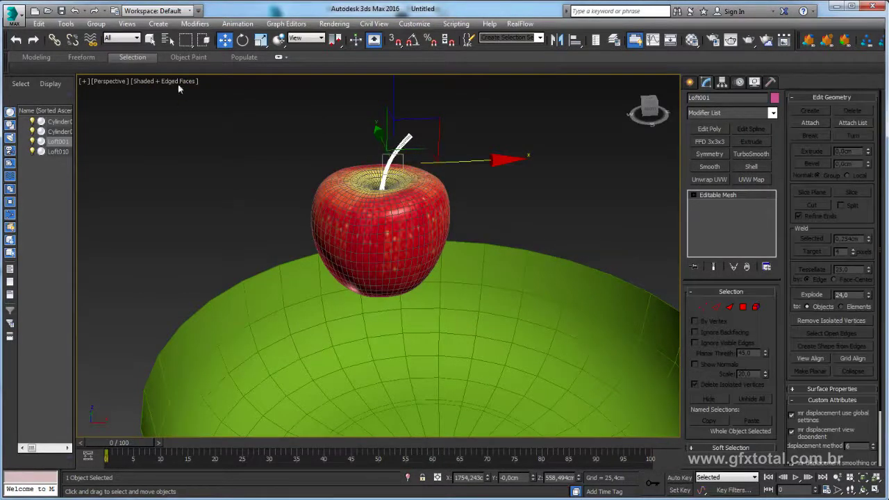
{"action": "left_click", "coordinate": [54, 40]}
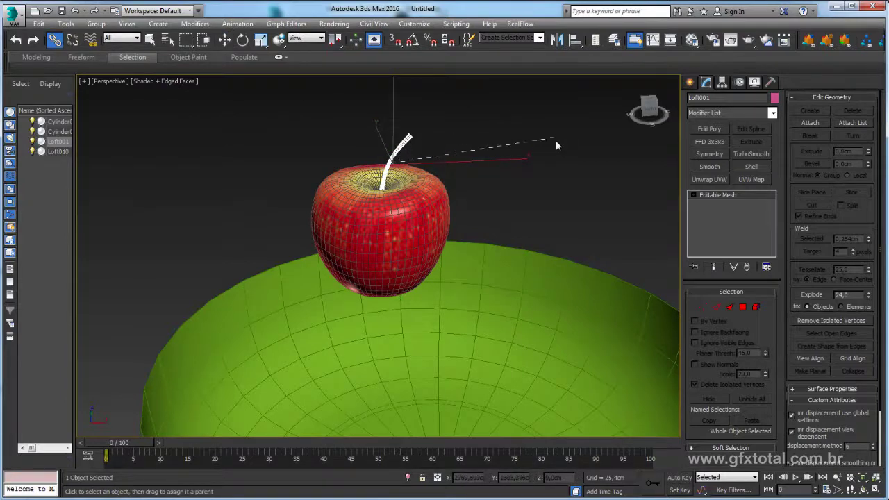
{"action": "left_click_drag", "start_coordinate": [434, 201], "coordinate": [425, 202]}
{"action": "left_click", "coordinate": [423, 201]}
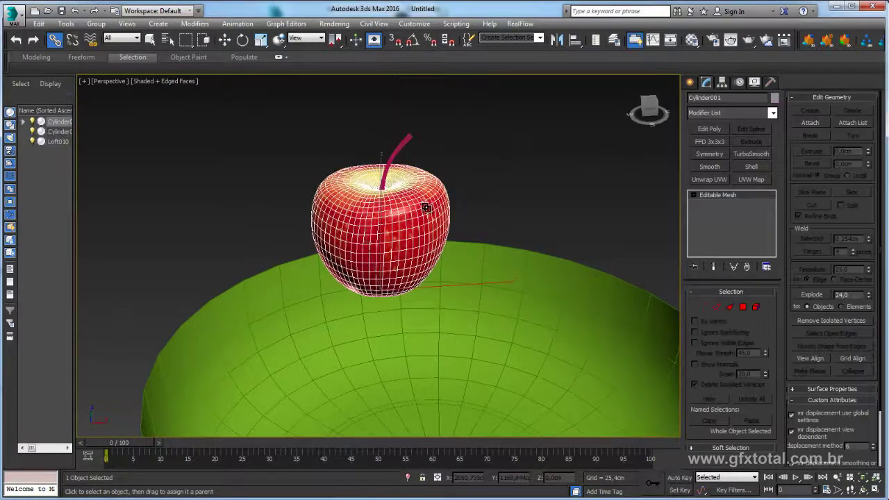
{"action": "key", "text": "w"}
{"action": "left_click_drag", "start_coordinate": [420, 241], "coordinate": [278, 321]}
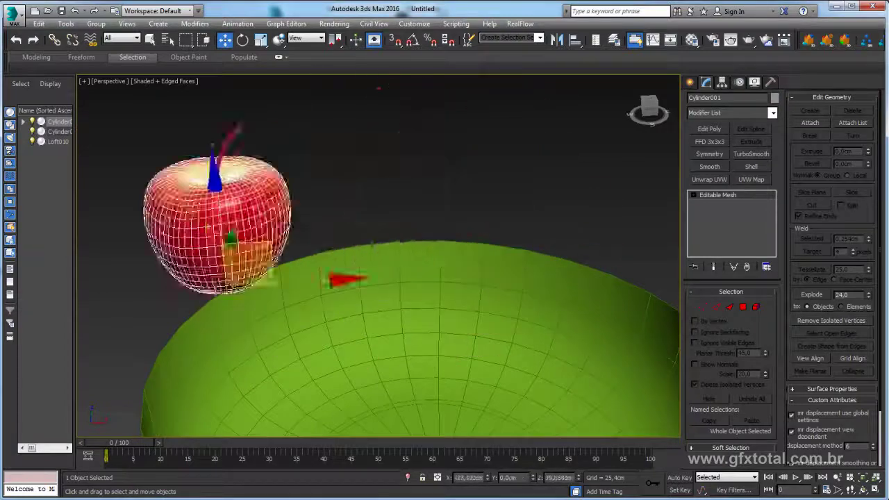
{"action": "left_click_drag", "start_coordinate": [247, 268], "coordinate": [399, 173]}
{"action": "left_click", "coordinate": [408, 141]}
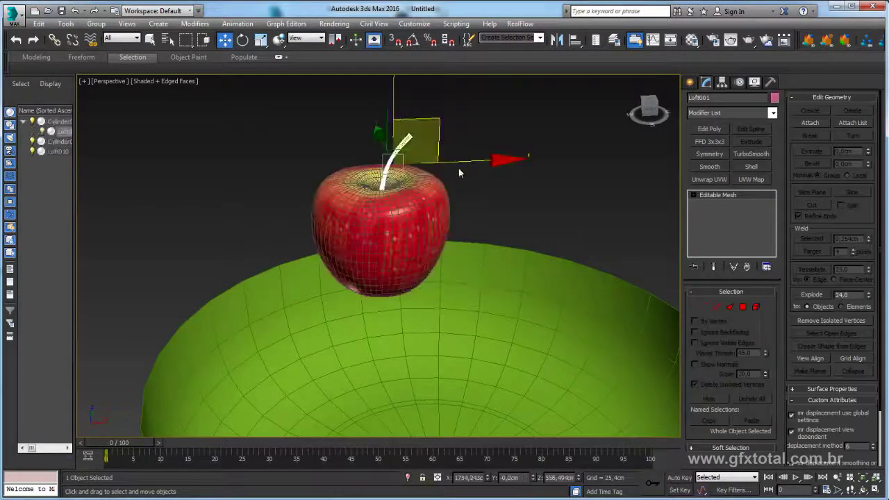
{"action": "left_click", "coordinate": [521, 206]}
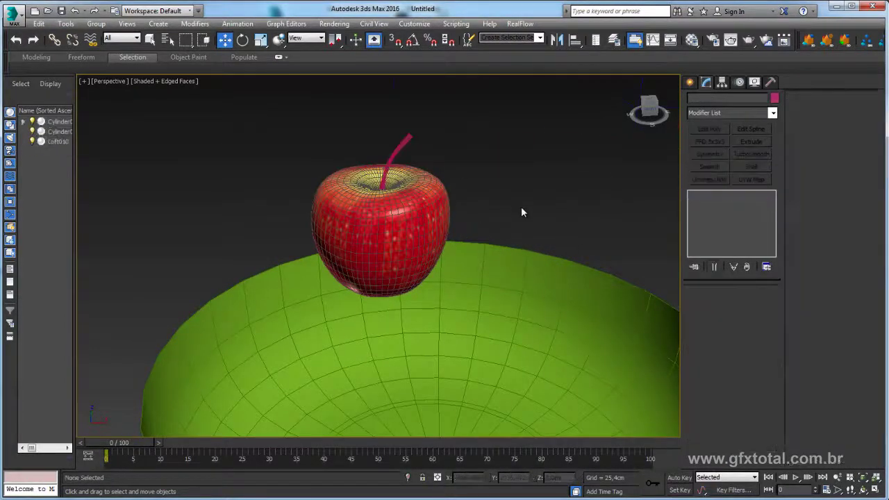
Reselect the apple and orbit to a side view of the bowl and apple.
{"action": "scroll", "coordinate": [521, 206], "scroll_direction": "down", "scroll_amount": 5}
{"action": "scroll", "coordinate": [394, 178], "scroll_direction": "up", "scroll_amount": 8}
{"action": "left_click", "coordinate": [394, 178]}
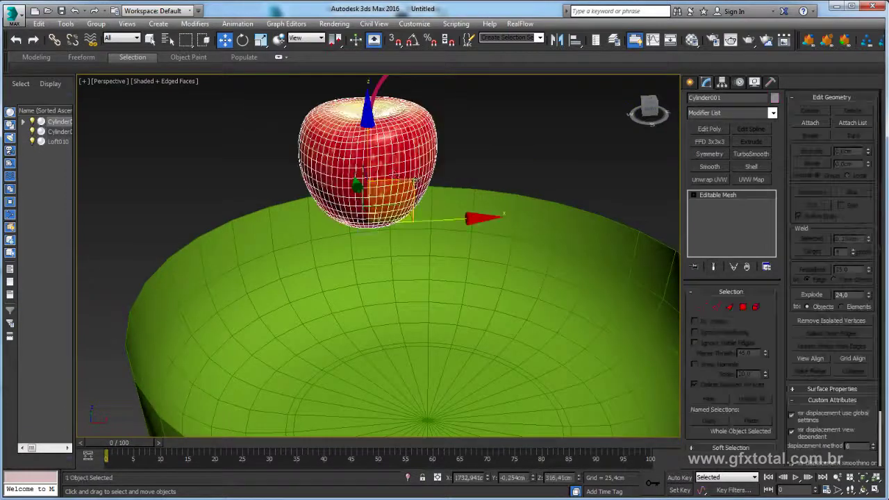
{"action": "scroll", "coordinate": [394, 177], "scroll_direction": "down", "scroll_amount": 3}
{"action": "middle_click_drag", "start_coordinate": [394, 178], "coordinate": [411, 214], "text": "alt"}
{"action": "scroll", "coordinate": [412, 214], "scroll_direction": "up", "scroll_amount": 3}
{"action": "scroll", "coordinate": [412, 214], "scroll_direction": "down", "scroll_amount": 3}
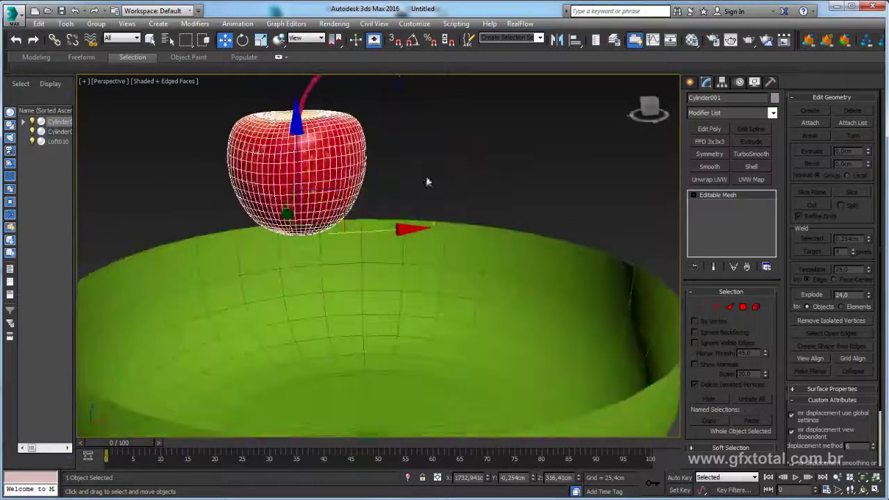
{"action": "scroll", "coordinate": [426, 178], "scroll_direction": "down", "scroll_amount": 3}
{"action": "middle_click_drag", "start_coordinate": [427, 179], "coordinate": [389, 207], "text": "alt"}
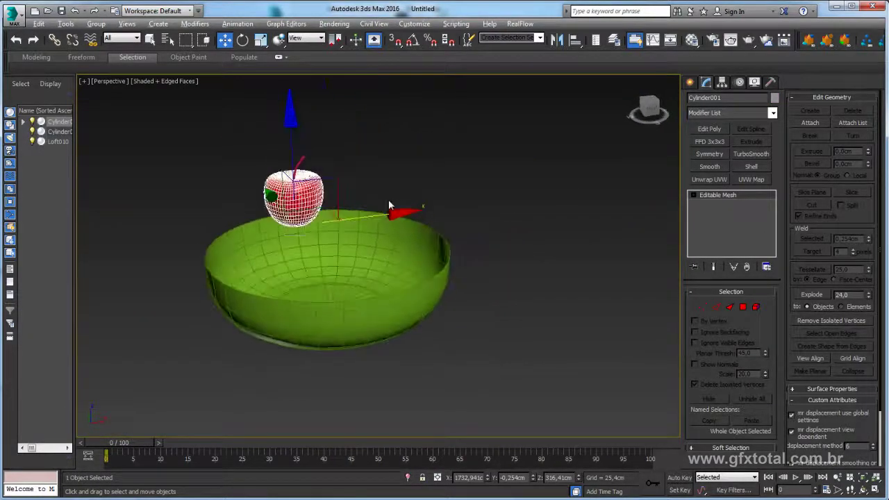
Set the apple as a MassFX Dynamic Rigid Body.
{"action": "left_click", "coordinate": [240, 24]}
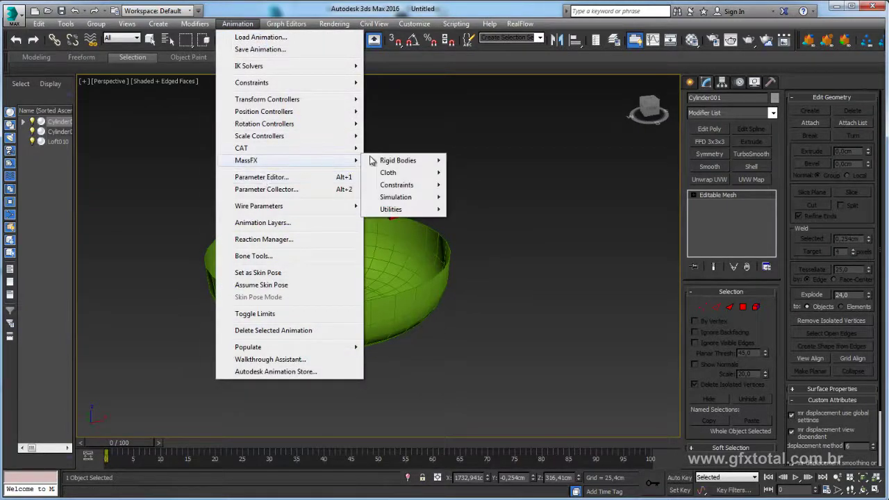
{"action": "mouse_move", "coordinate": [398, 161]}
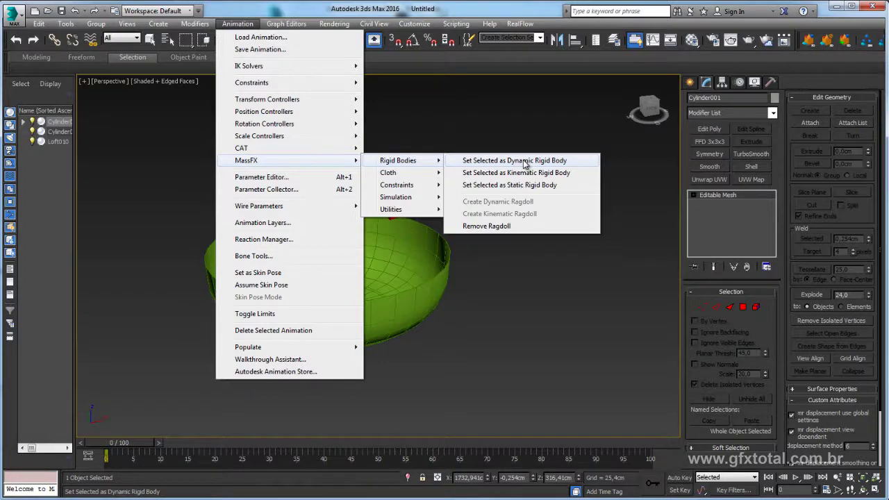
{"action": "left_click", "coordinate": [525, 161]}
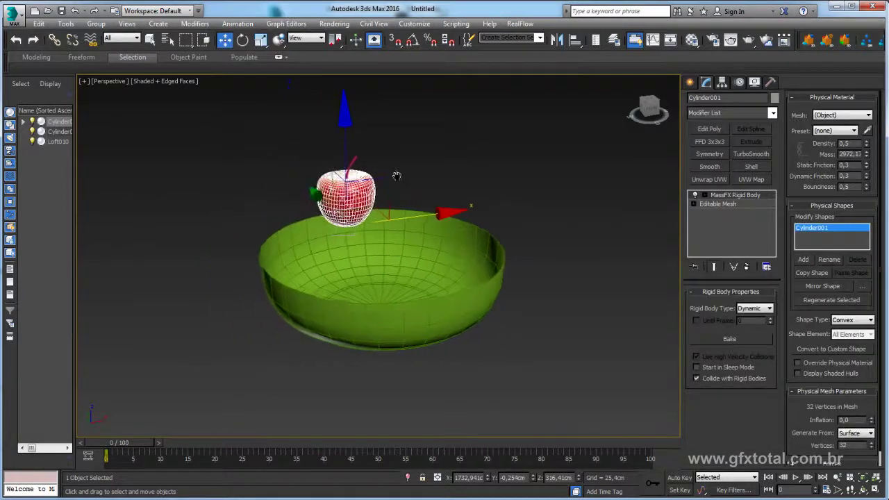
{"action": "scroll", "coordinate": [393, 188], "scroll_direction": "up", "scroll_amount": 5}
{"action": "middle_click_drag", "start_coordinate": [441, 203], "coordinate": [735, 215], "text": "alt"}
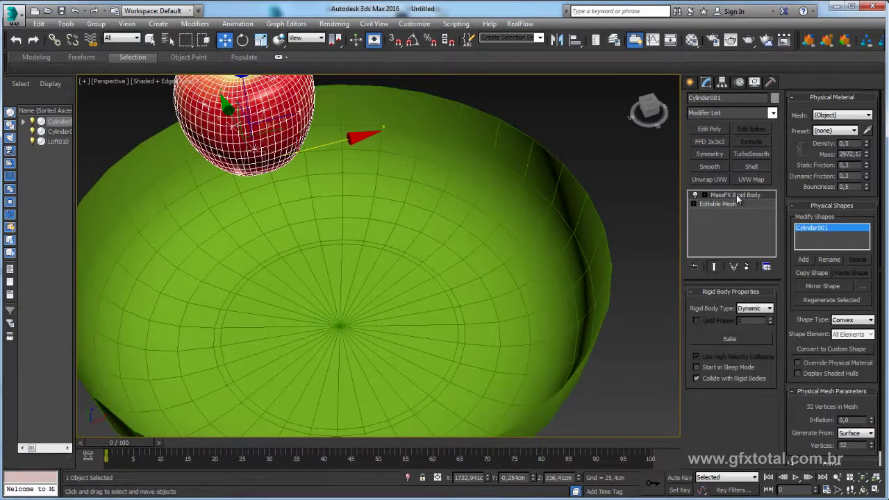
{"action": "middle_click_drag", "start_coordinate": [264, 104], "coordinate": [387, 130], "text": "alt"}
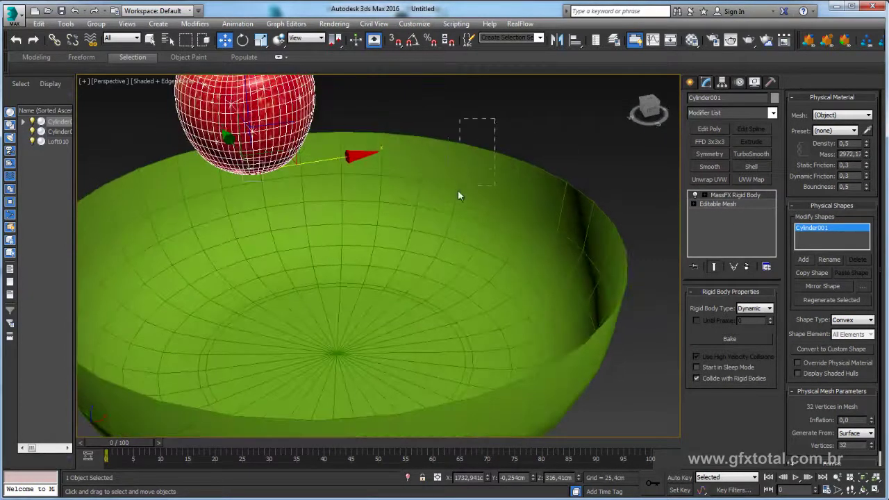
Select the green bowl and enter Element sub-object mode.
{"action": "left_click_drag", "start_coordinate": [458, 194], "coordinate": [458, 191]}
{"action": "scroll", "coordinate": [474, 204], "scroll_direction": "down", "scroll_amount": 5}
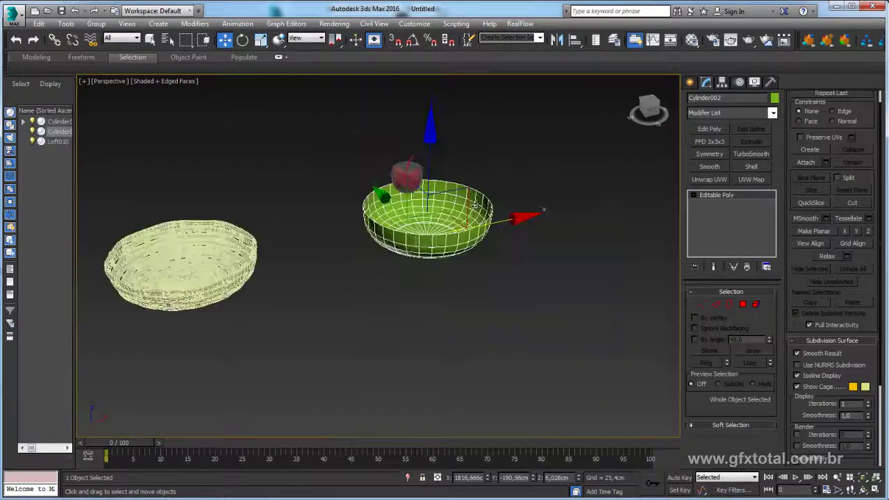
{"action": "scroll", "coordinate": [474, 204], "scroll_direction": "up", "scroll_amount": 4}
{"action": "left_click", "coordinate": [756, 304]}
Select the bowl's element, flip its normals, and exit sub-object mode.
{"action": "left_click", "coordinate": [454, 223]}
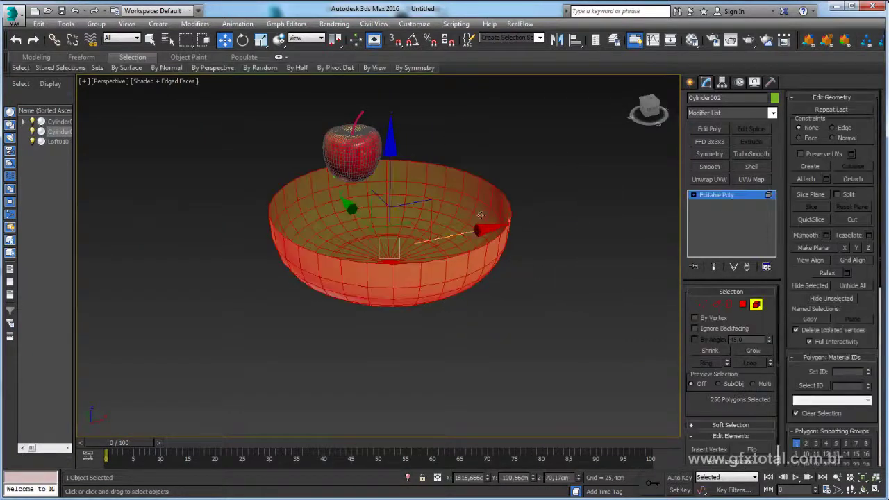
{"action": "middle_click_drag", "start_coordinate": [454, 223], "coordinate": [460, 255], "text": "alt"}
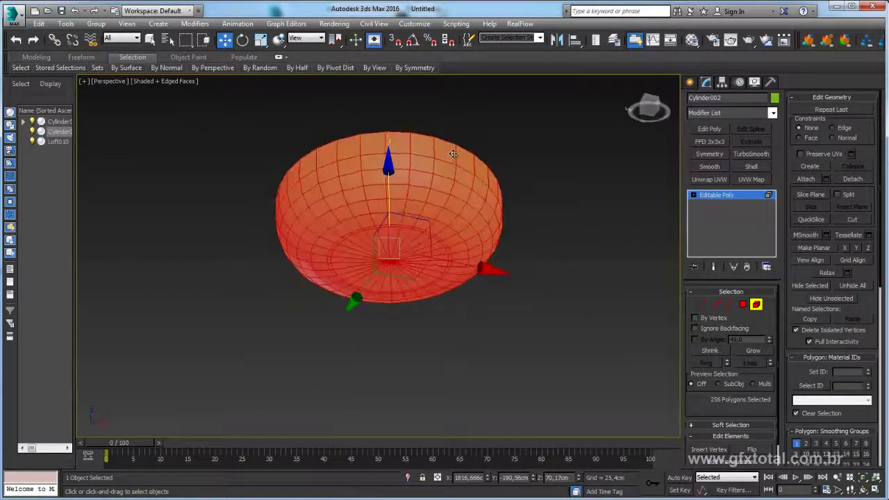
{"action": "left_click", "coordinate": [753, 449]}
{"action": "mouse_move", "coordinate": [521, 257]}
{"action": "middle_mouse_down", "text": "alt"}
{"action": "mouse_move", "coordinate": [539, 272]}
{"action": "mouse_move", "coordinate": [536, 287]}
{"action": "middle_mouse_up", "text": "alt"}
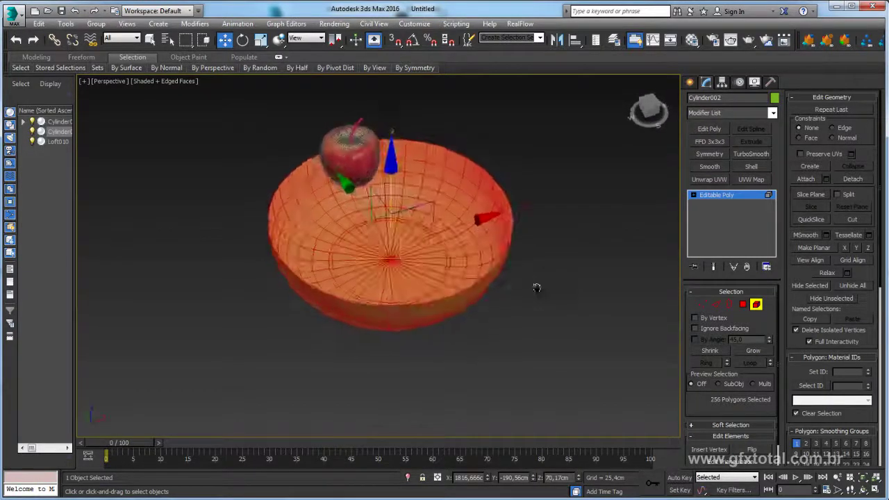
{"action": "left_click", "coordinate": [729, 195]}
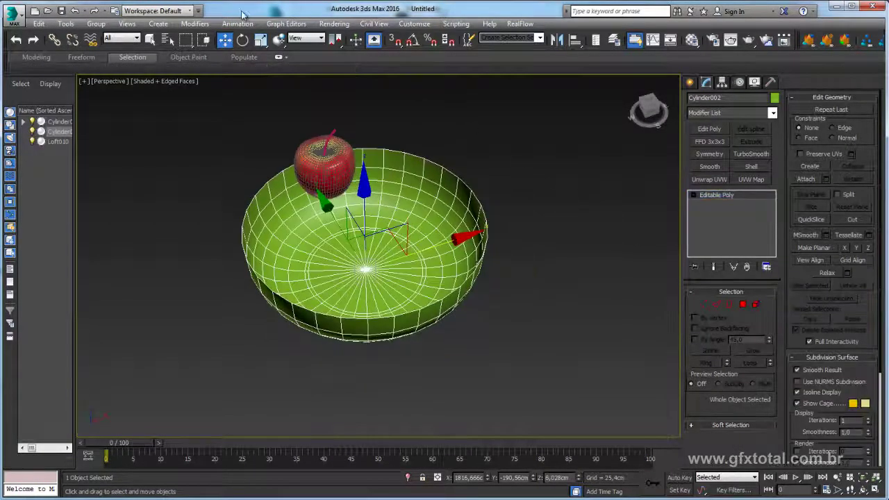
Apply a MassFX Rigid Body to the green bowl Cylinder002.
{"action": "left_click", "coordinate": [236, 26]}
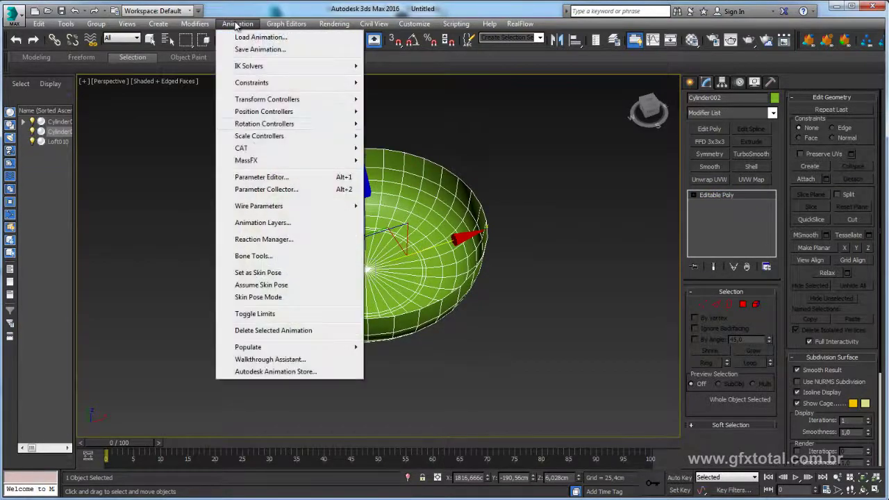
{"action": "mouse_move", "coordinate": [398, 160]}
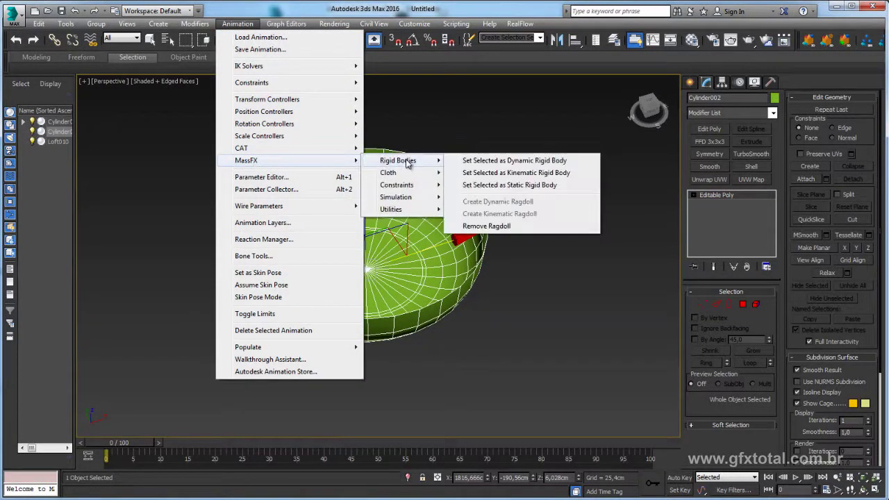
{"action": "left_click", "coordinate": [527, 160]}
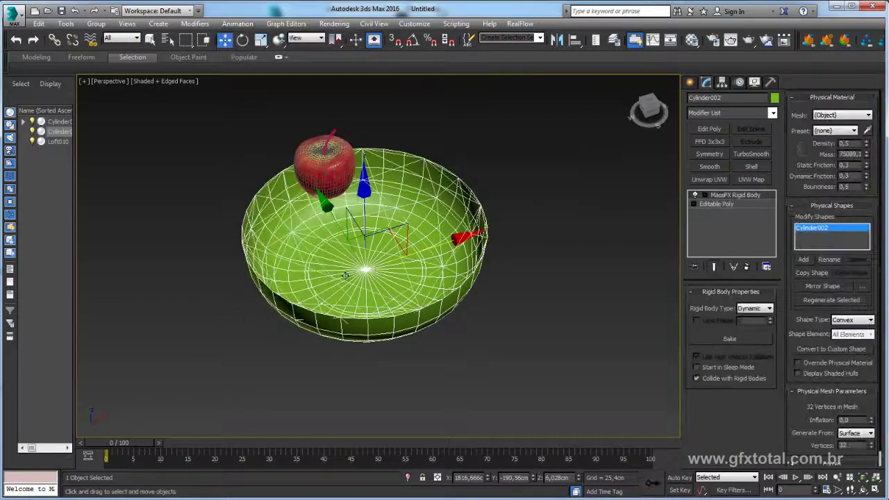
{"action": "scroll", "coordinate": [533, 227], "scroll_direction": "up", "scroll_amount": 5}
{"action": "scroll", "coordinate": [504, 228], "scroll_direction": "down", "scroll_amount": 5}
{"action": "mouse_move", "coordinate": [505, 227]}
{"action": "middle_mouse_down", "text": "alt"}
{"action": "mouse_move", "coordinate": [479, 211]}
{"action": "mouse_move", "coordinate": [460, 278]}
{"action": "middle_mouse_up", "text": "alt"}
{"action": "scroll", "coordinate": [486, 208], "scroll_direction": "up", "scroll_amount": 2}
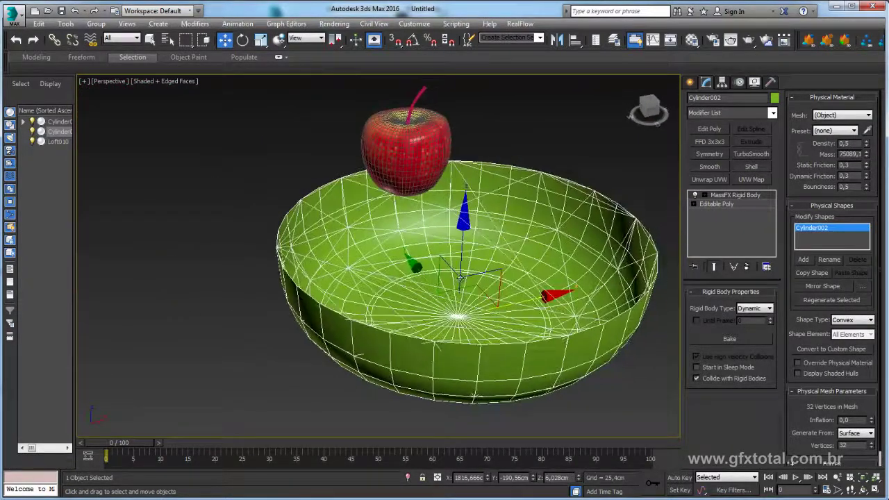
{"action": "middle_click_drag", "start_coordinate": [424, 246], "coordinate": [302, 233]}
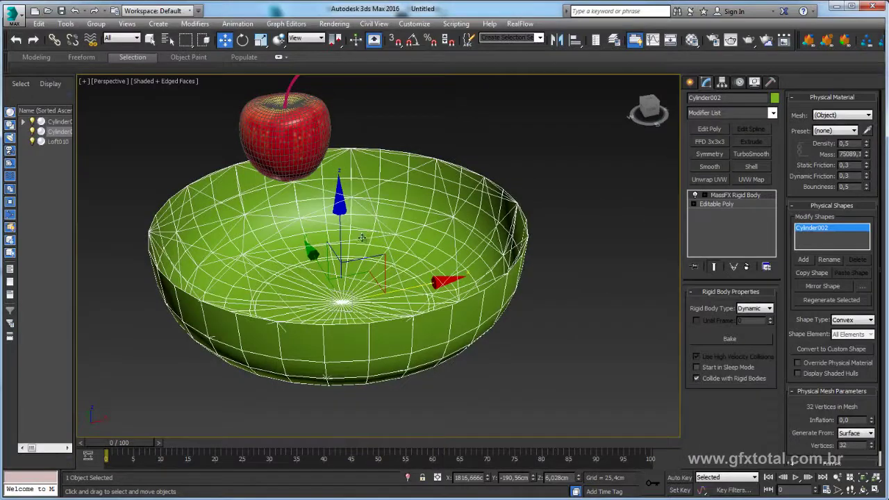
Set the bowl's rigid body to Static with a Concave shape and generate its collision hulls.
{"action": "left_click", "coordinate": [759, 313]}
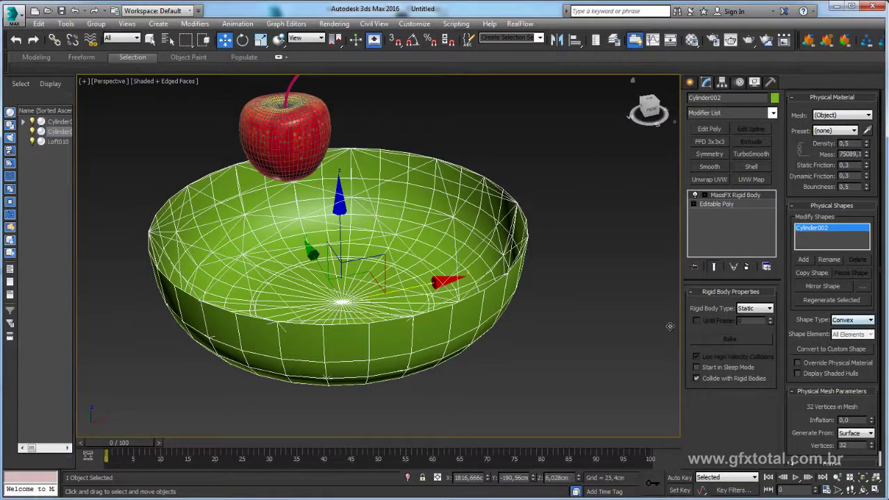
{"action": "left_click", "coordinate": [861, 324]}
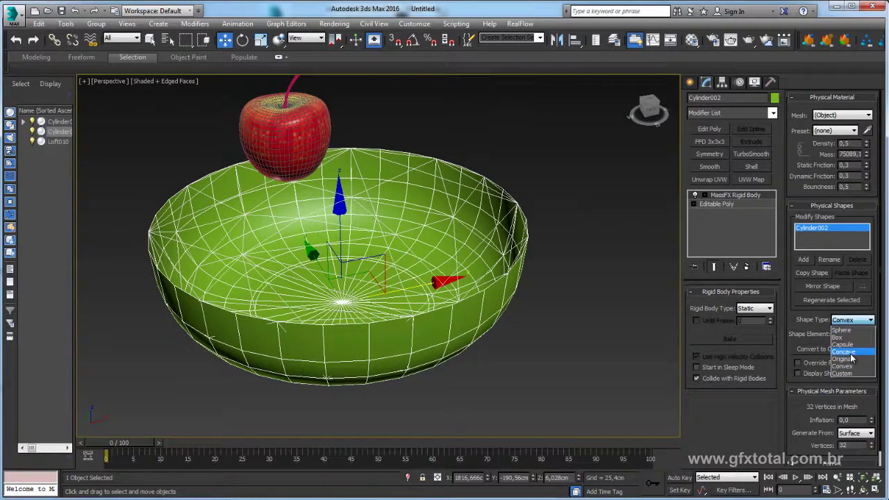
{"action": "left_click", "coordinate": [848, 352]}
{"action": "middle_click_drag", "start_coordinate": [631, 311], "coordinate": [748, 338]}
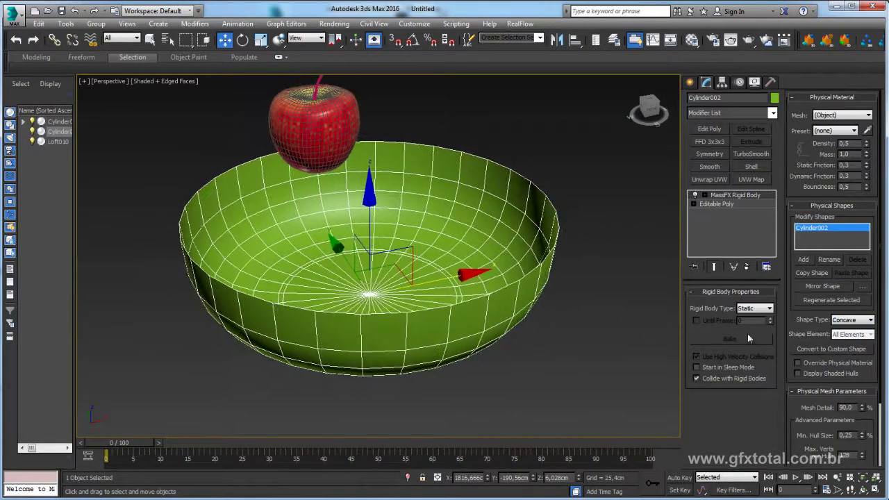
{"action": "left_click_drag", "start_coordinate": [867, 333], "coordinate": [866, 260]}
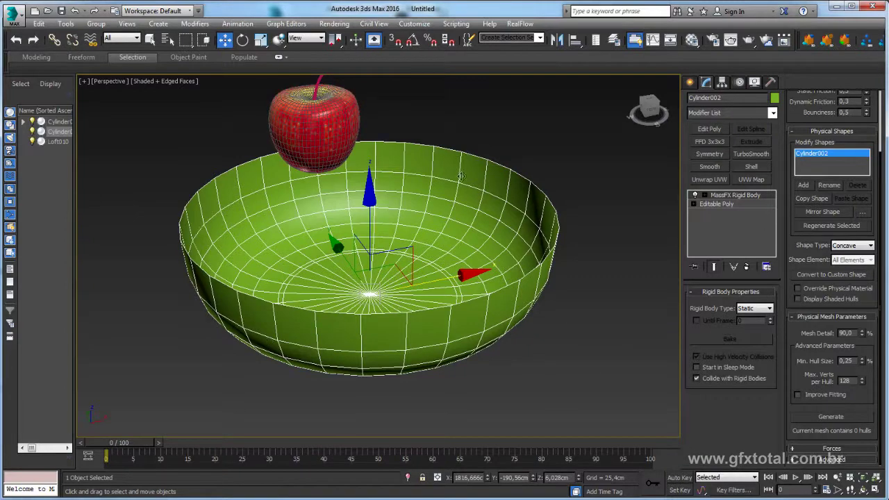
{"action": "left_click", "coordinate": [832, 417]}
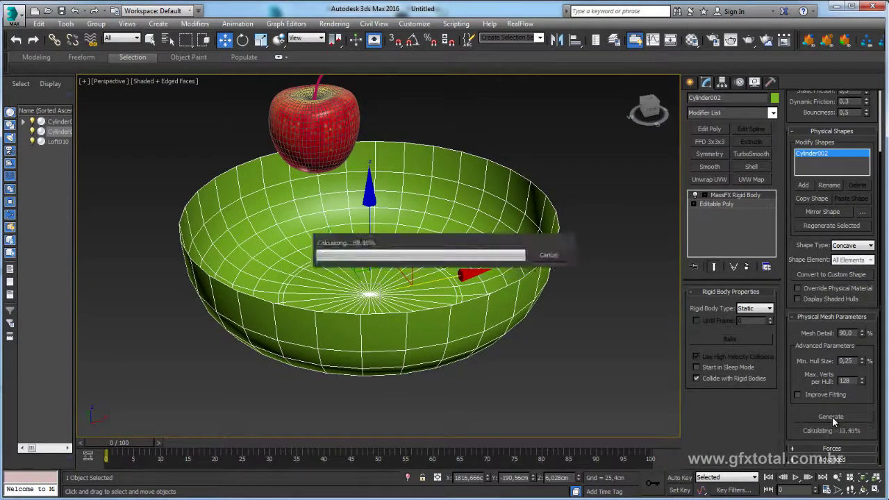
{"action": "mouse_move", "coordinate": [599, 306]}
{"action": "middle_mouse_down", "text": "alt"}
{"action": "mouse_move", "coordinate": [589, 348]}
{"action": "mouse_move", "coordinate": [581, 246]}
{"action": "mouse_move", "coordinate": [610, 220]}
{"action": "mouse_move", "coordinate": [579, 292]}
{"action": "mouse_move", "coordinate": [567, 239]}
{"action": "middle_mouse_up", "text": "alt"}
{"action": "middle_click_drag", "start_coordinate": [297, 350], "coordinate": [291, 230], "text": "alt"}
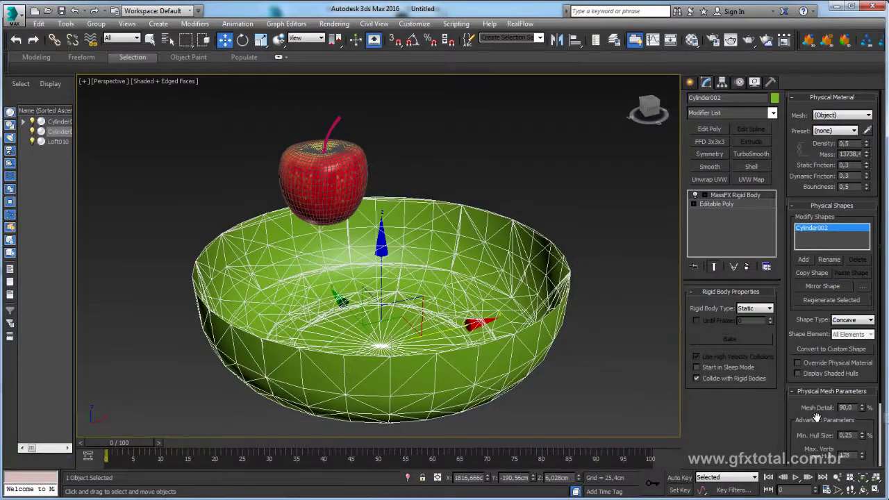
{"action": "left_click_drag", "start_coordinate": [869, 377], "coordinate": [866, 339]}
{"action": "left_click", "coordinate": [337, 190]}
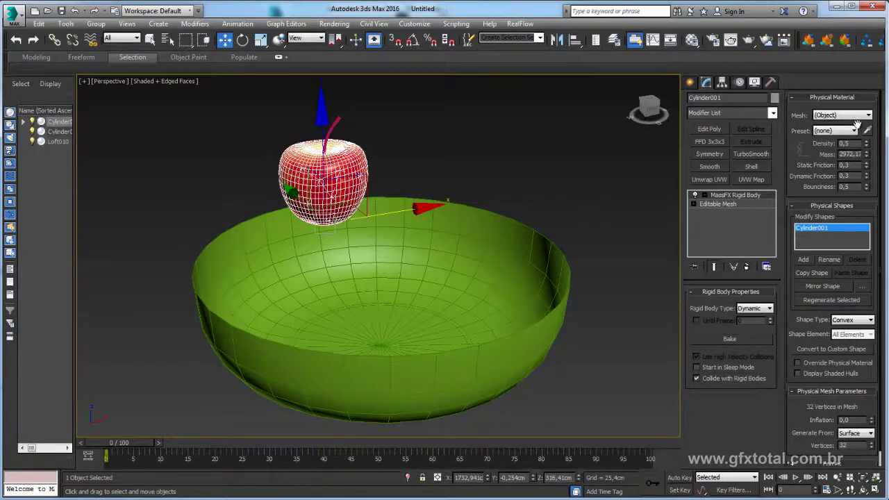
Switch the apple Cylinder001's physical shape to Concave and generate its collision hulls at 90% mesh detail.
{"action": "left_click", "coordinate": [762, 309]}
{"action": "left_click", "coordinate": [867, 321]}
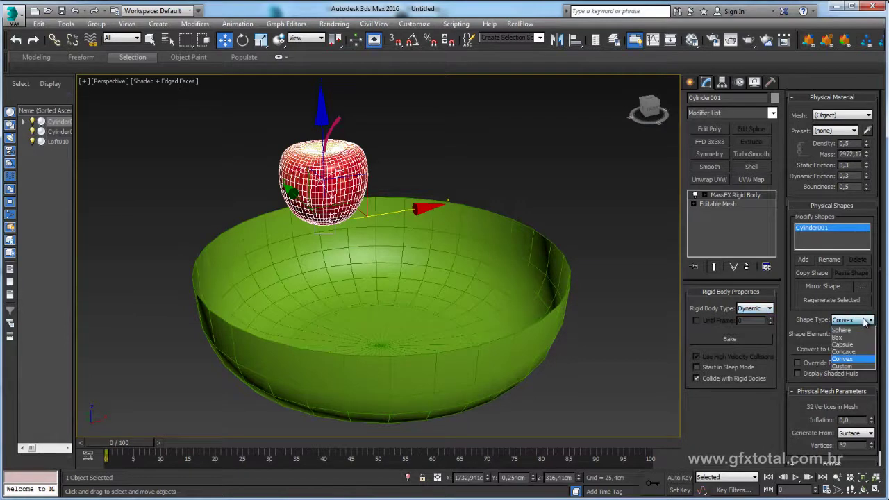
{"action": "left_click", "coordinate": [854, 351]}
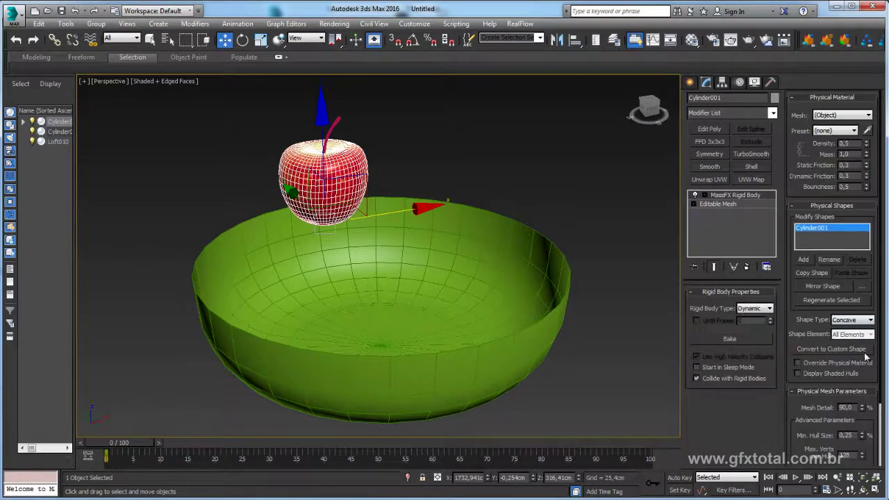
{"action": "key", "text": "z"}
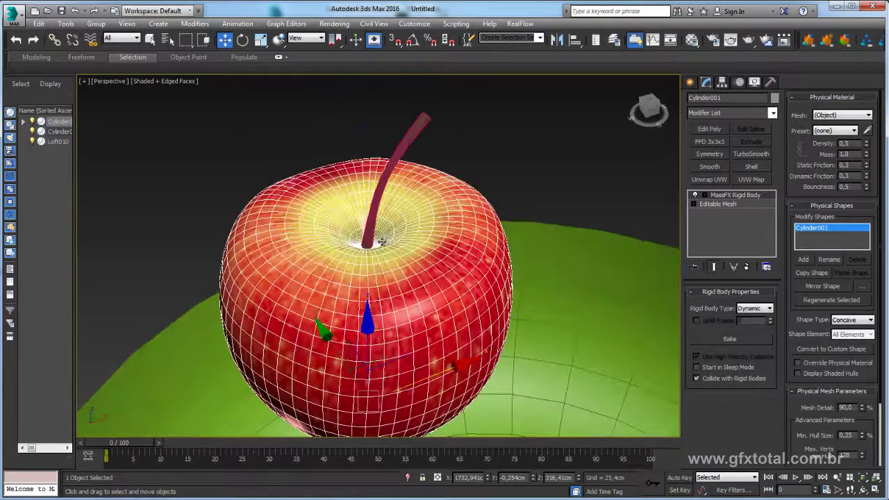
{"action": "mouse_move", "coordinate": [405, 237]}
{"action": "middle_mouse_down", "text": "alt"}
{"action": "mouse_move", "coordinate": [419, 146]}
{"action": "mouse_move", "coordinate": [515, 211]}
{"action": "mouse_move", "coordinate": [478, 230]}
{"action": "middle_mouse_up", "text": "alt"}
{"action": "scroll", "coordinate": [515, 211], "scroll_direction": "down", "scroll_amount": 5}
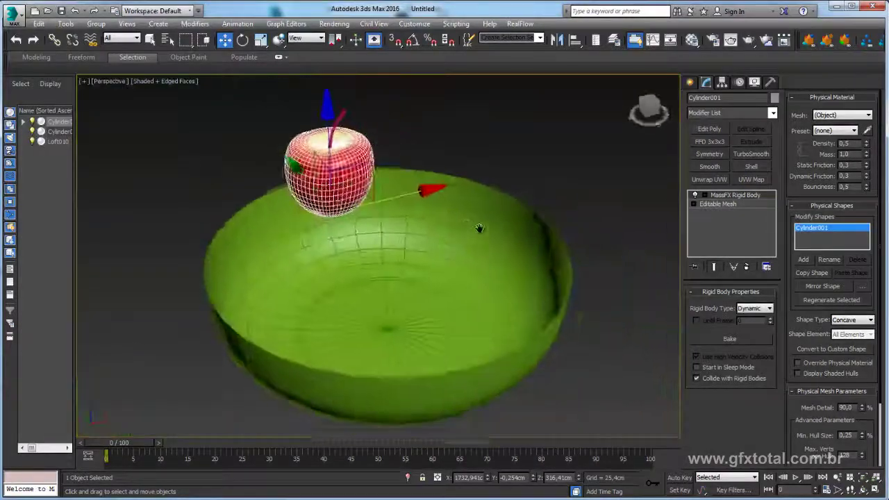
{"action": "left_click_drag", "start_coordinate": [873, 376], "coordinate": [864, 211]}
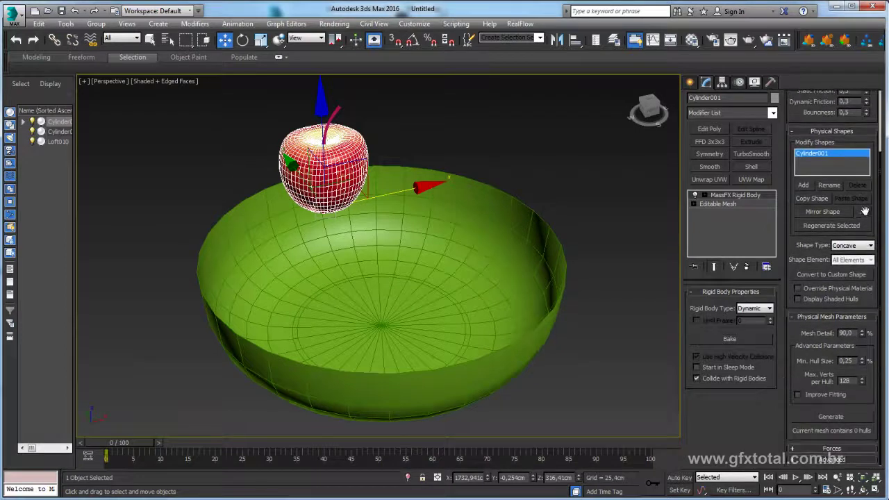
{"action": "left_click", "coordinate": [835, 417]}
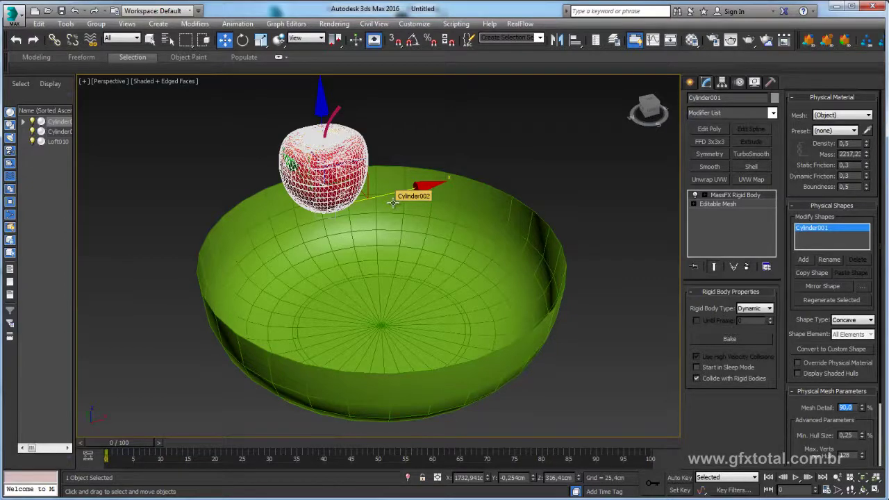
{"action": "middle_click_drag", "start_coordinate": [392, 202], "coordinate": [436, 222], "text": "alt"}
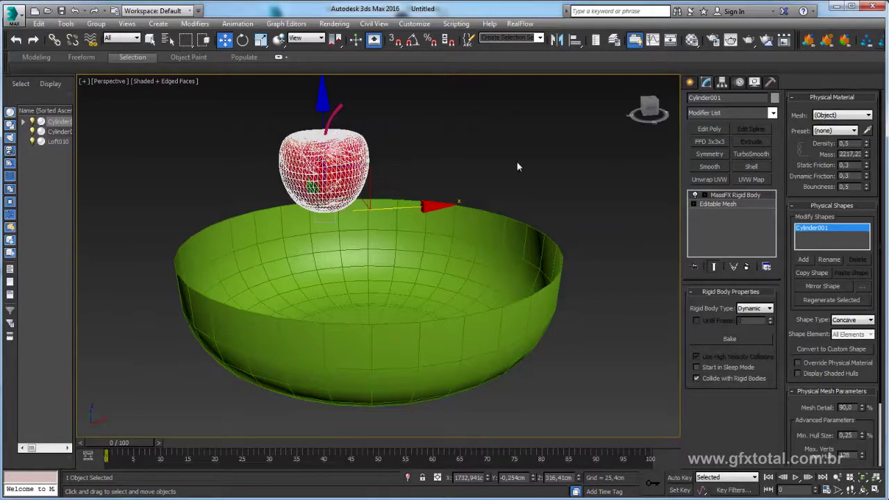
Select the whole apple, shift it toward the bowl, and clone a copy to the right.
{"action": "double_click", "coordinate": [302, 161]}
{"action": "middle_click_drag", "start_coordinate": [386, 173], "coordinate": [413, 255], "text": "alt"}
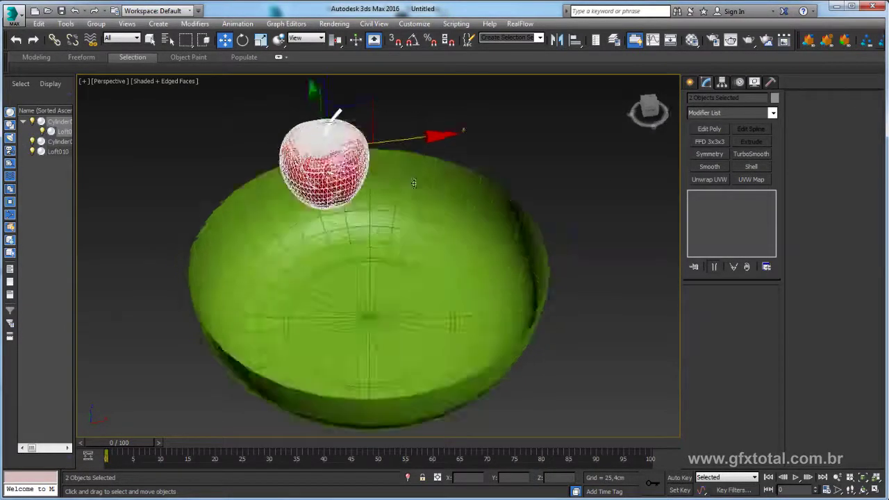
{"action": "left_click_drag", "start_coordinate": [374, 164], "coordinate": [324, 154]}
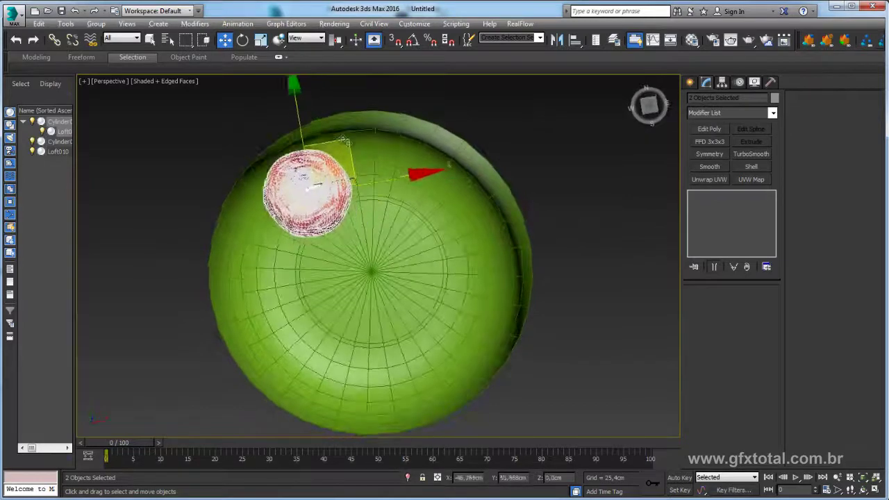
{"action": "middle_click_drag", "start_coordinate": [325, 154], "coordinate": [315, 138], "text": "alt"}
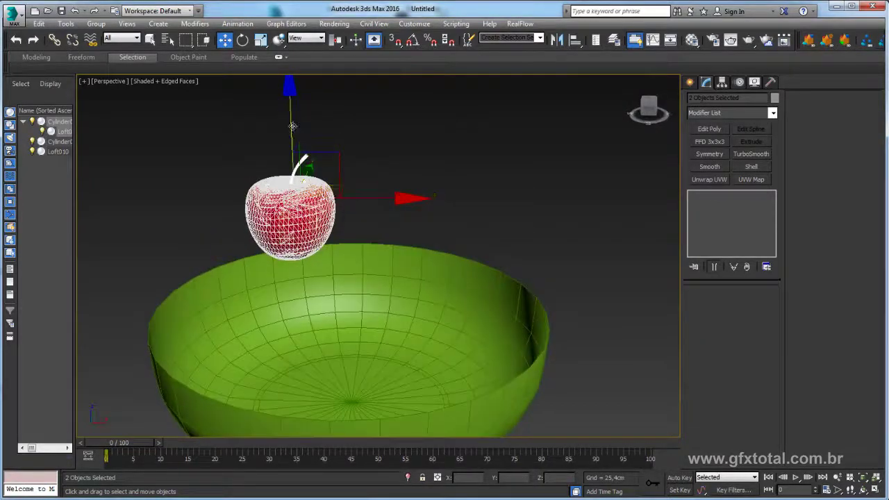
{"action": "left_click_drag", "start_coordinate": [350, 200], "coordinate": [471, 208], "text": "shift"}
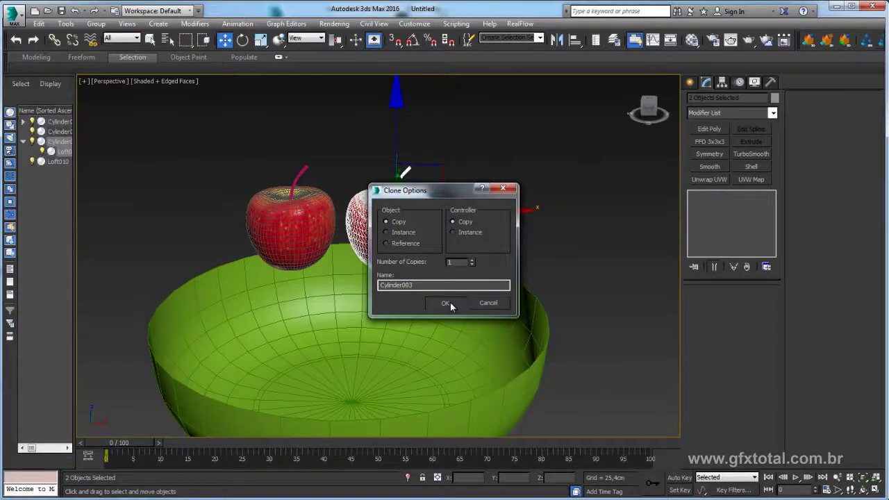
{"action": "left_click", "coordinate": [450, 303]}
Tilt the copied apple about 25 degrees and move it to the bowl's left side.
{"action": "left_click", "coordinate": [411, 218]}
{"action": "key", "text": "e"}
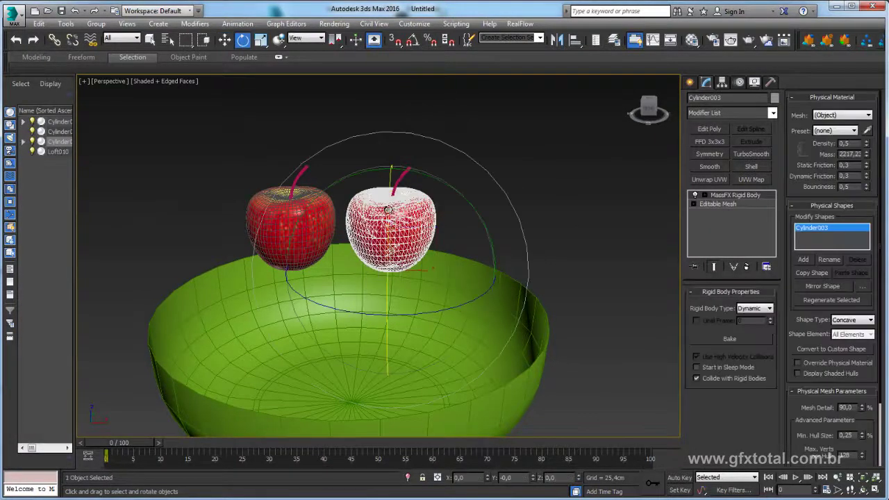
{"action": "left_click_drag", "start_coordinate": [388, 211], "coordinate": [387, 237]}
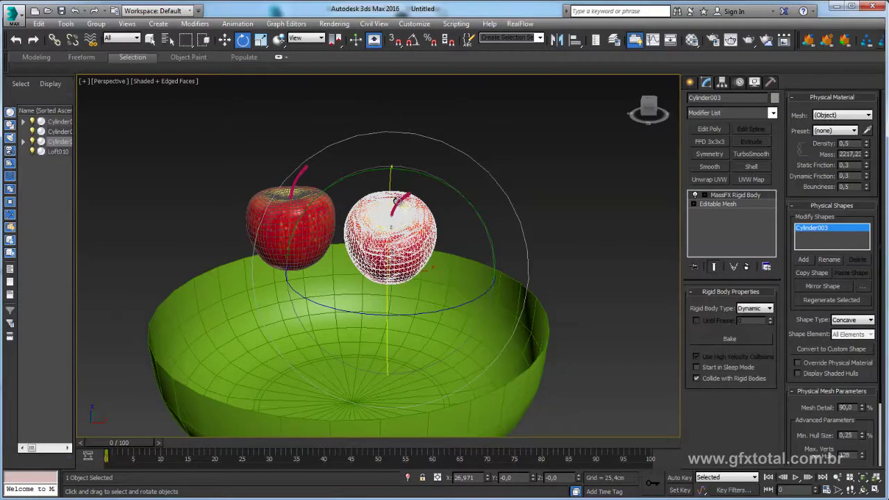
{"action": "key", "text": "w"}
{"action": "left_click_drag", "start_coordinate": [391, 226], "coordinate": [301, 213]}
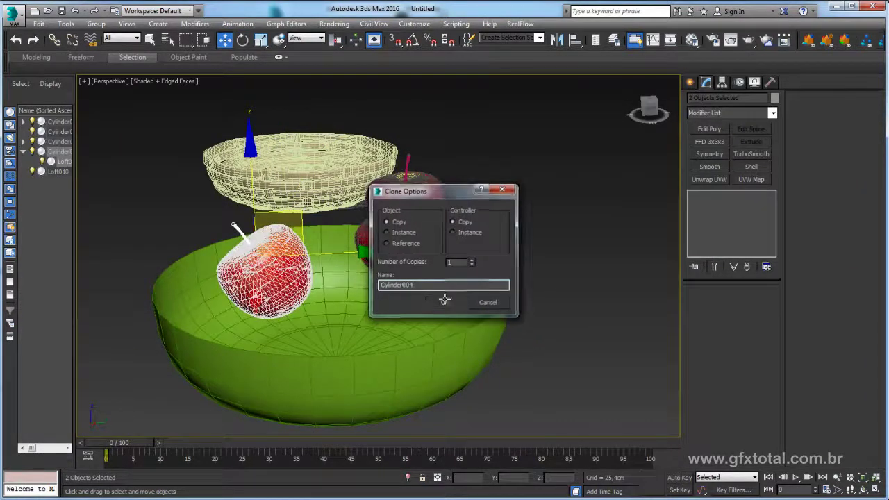
Make another apple copy and move it up and right over the bowl.
{"action": "left_click", "coordinate": [443, 300]}
{"action": "key", "text": "e"}
{"action": "key", "text": "w"}
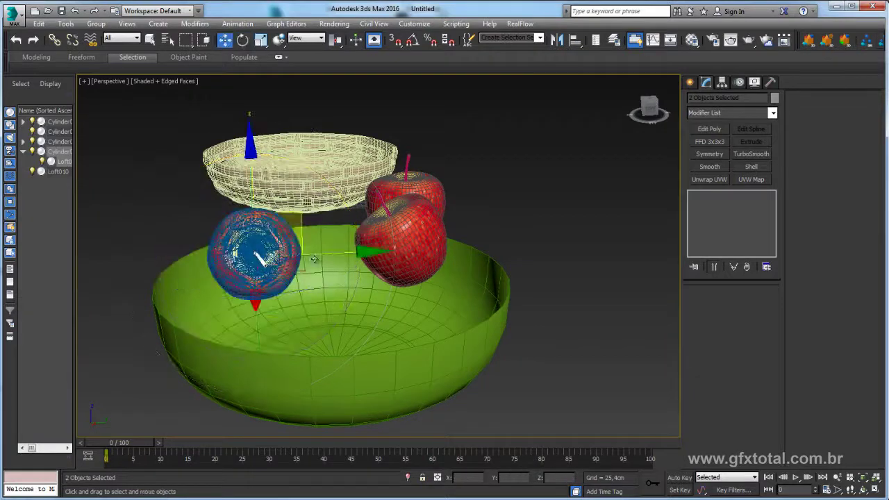
{"action": "mouse_move", "coordinate": [297, 208]}
{"action": "left_mouse_down"}
{"action": "mouse_move", "coordinate": [352, 170]}
{"action": "mouse_move", "coordinate": [402, 229]}
{"action": "left_mouse_up"}
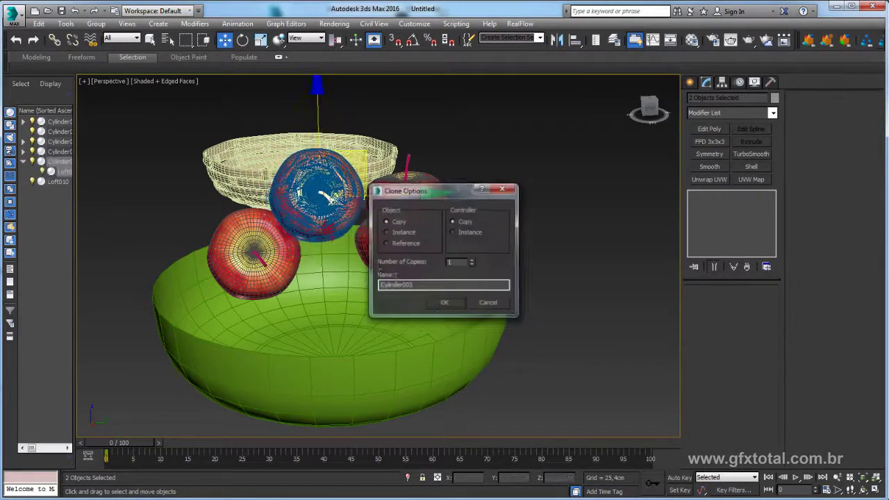
Clone one more apple, tilt its stem up to the left, and place it above the bowl.
{"action": "left_click", "coordinate": [444, 300]}
{"action": "mouse_move", "coordinate": [444, 300]}
{"action": "middle_mouse_down", "text": "alt"}
{"action": "mouse_move", "coordinate": [405, 261]}
{"action": "mouse_move", "coordinate": [390, 159]}
{"action": "middle_mouse_up", "text": "alt"}
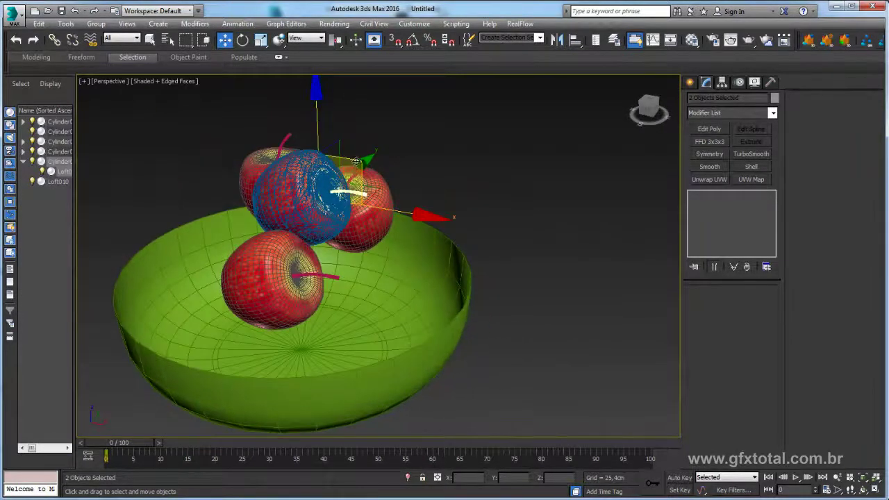
{"action": "key", "text": "e"}
{"action": "mouse_move", "coordinate": [391, 158]}
{"action": "left_mouse_down"}
{"action": "mouse_move", "coordinate": [333, 142]}
{"action": "mouse_move", "coordinate": [231, 236]}
{"action": "left_mouse_up"}
{"action": "key", "text": "w"}
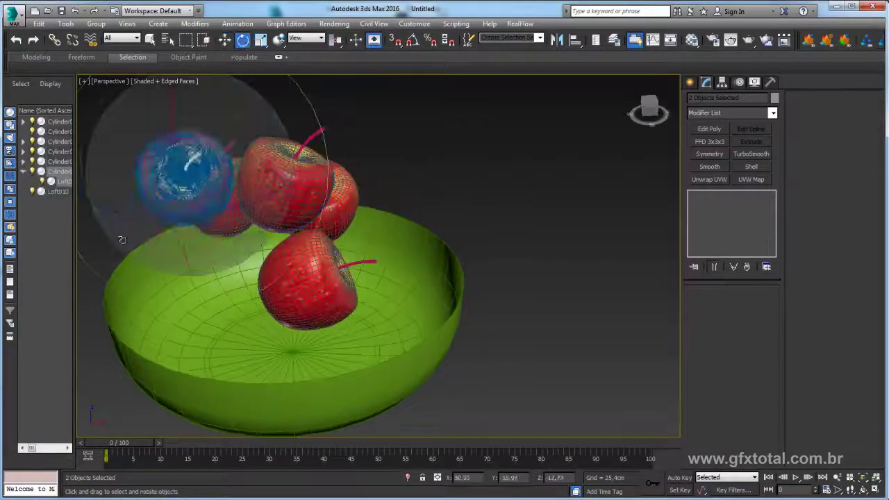
{"action": "middle_click_drag", "start_coordinate": [231, 236], "coordinate": [373, 157], "text": "alt"}
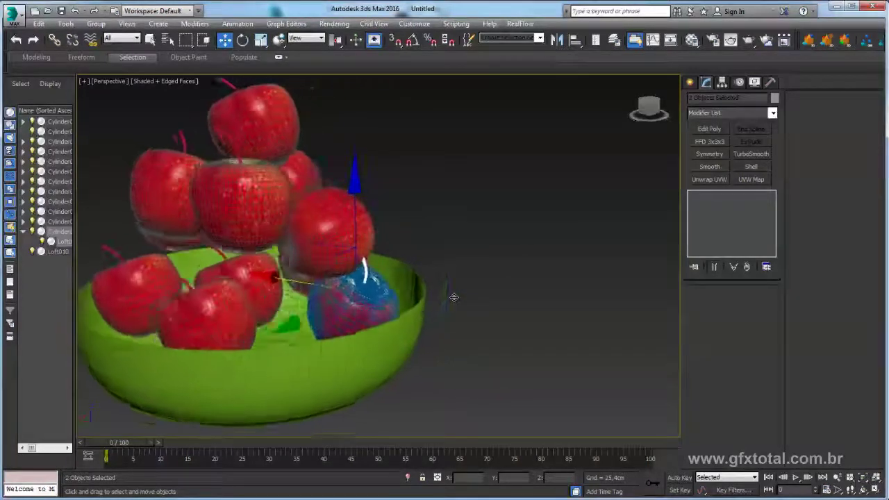
Orbit and zoom in on the apple pile to look down into the bowl.
{"action": "middle_click_drag", "start_coordinate": [453, 297], "coordinate": [453, 297]}
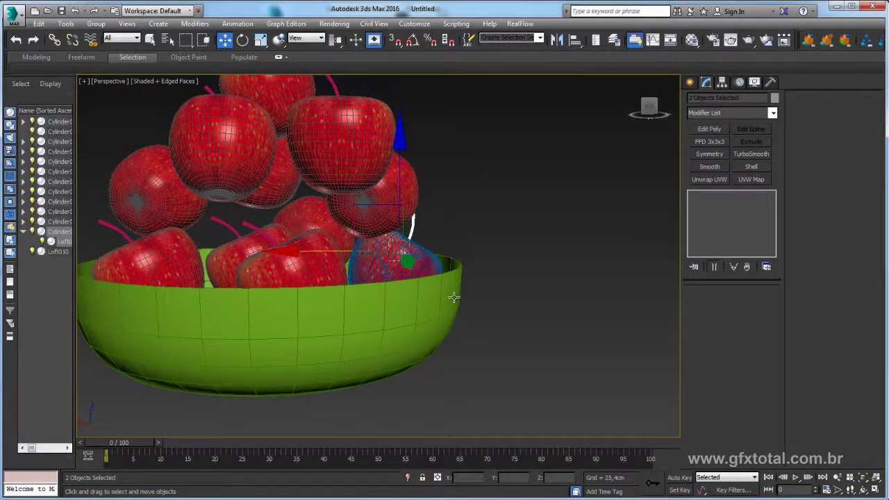
{"action": "middle_click_drag", "start_coordinate": [453, 297], "coordinate": [456, 302], "text": "alt"}
{"action": "key", "text": "z"}
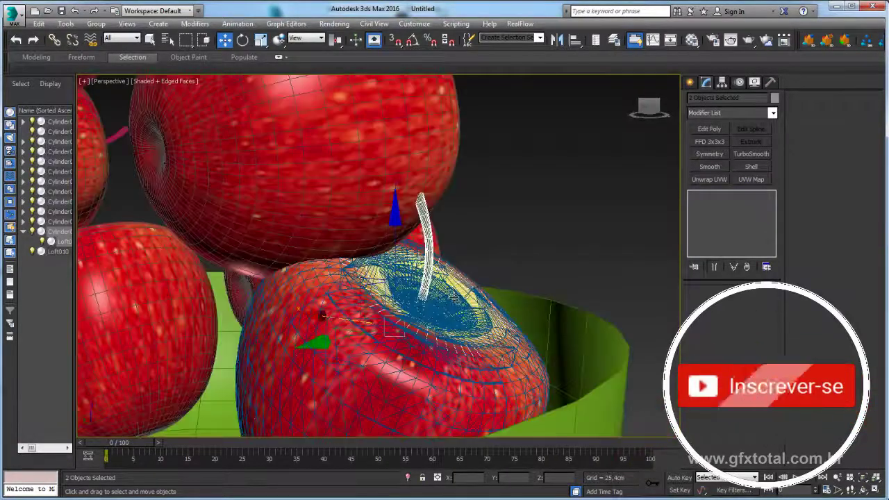
{"action": "scroll", "coordinate": [454, 297], "scroll_direction": "down", "scroll_amount": 3}
{"action": "scroll", "coordinate": [454, 297], "scroll_direction": "down", "scroll_amount": 4}
{"action": "scroll", "coordinate": [453, 297], "scroll_direction": "down", "scroll_amount": 6}
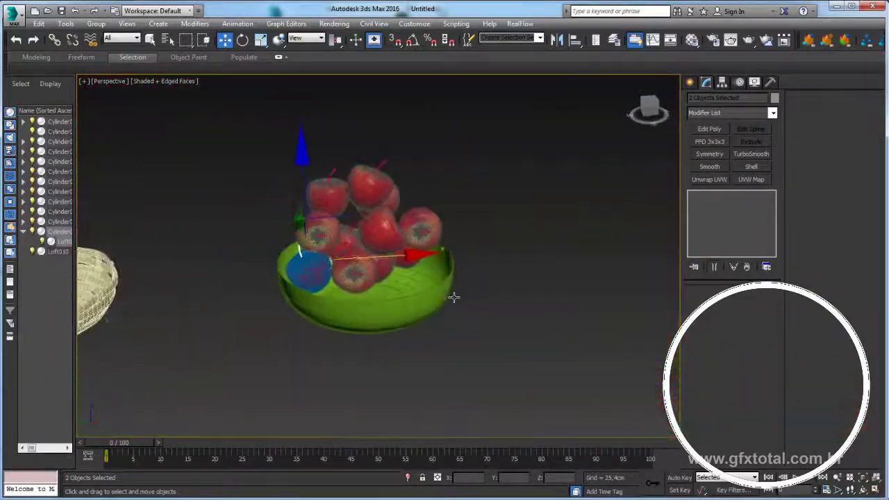
{"action": "scroll", "coordinate": [453, 298], "scroll_direction": "up", "scroll_amount": 5}
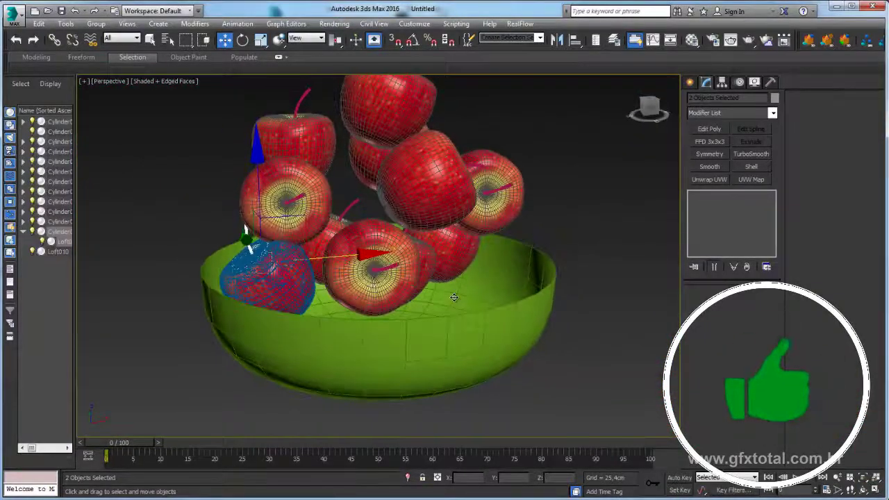
{"action": "middle_click_drag", "start_coordinate": [454, 297], "coordinate": [454, 298], "text": "alt"}
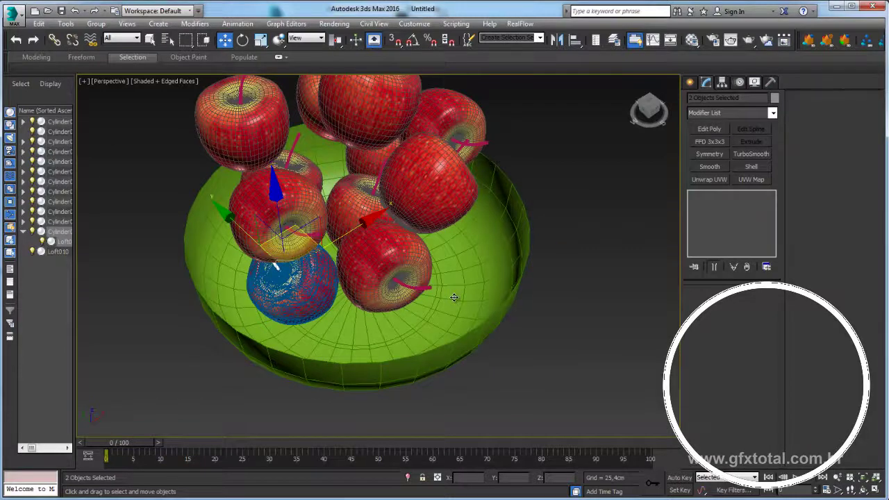
Slide the blue apple down and right to a free spot low at the bowl's front-left.
{"action": "left_click_drag", "start_coordinate": [454, 297], "coordinate": [453, 297]}
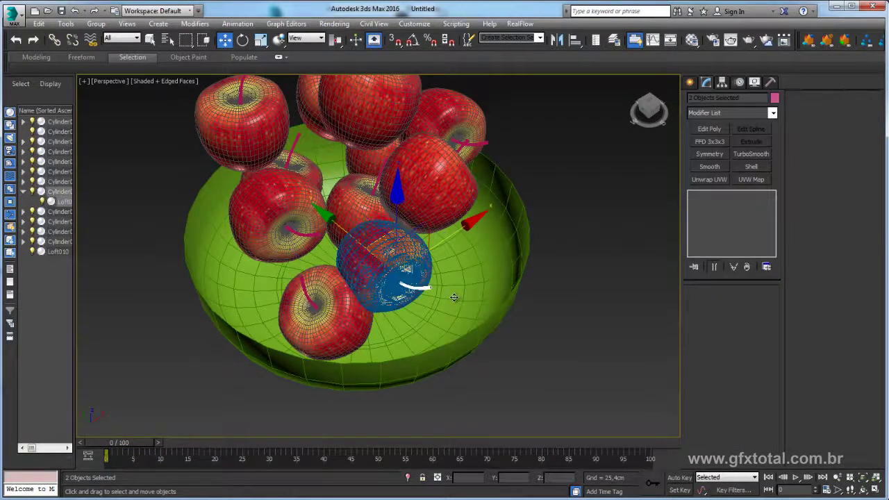
{"action": "left_click_drag", "start_coordinate": [454, 297], "coordinate": [453, 297]}
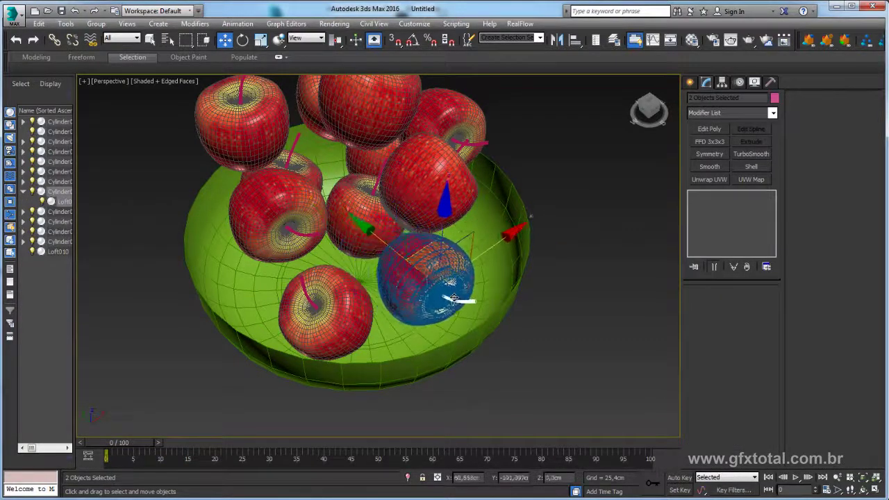
{"action": "middle_click_drag", "start_coordinate": [453, 298], "coordinate": [455, 299], "text": "alt"}
{"action": "scroll", "coordinate": [453, 297], "scroll_direction": "down", "scroll_amount": 5}
{"action": "scroll", "coordinate": [454, 297], "scroll_direction": "up", "scroll_amount": 5}
{"action": "scroll", "coordinate": [453, 297], "scroll_direction": "down", "scroll_amount": 5}
{"action": "scroll", "coordinate": [453, 297], "scroll_direction": "up", "scroll_amount": 4}
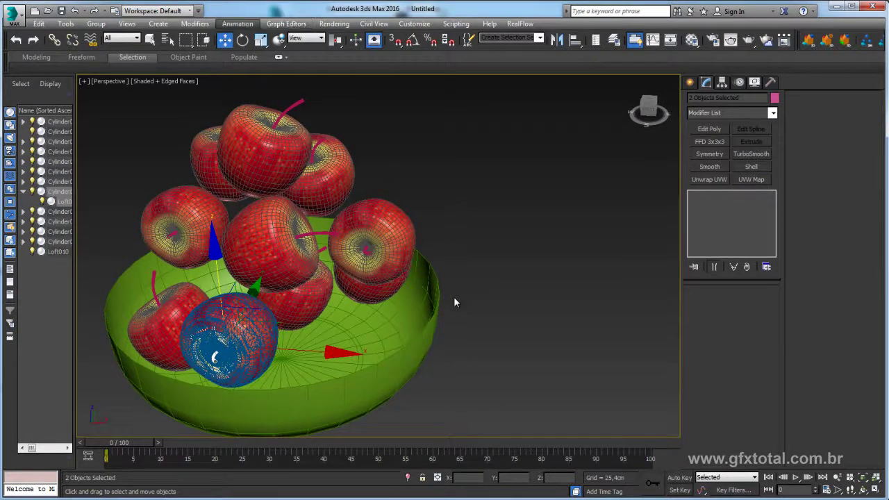
Open MassFX Tools and run the simulation, baking the apples' fall into the bowl across 100 frames.
{"action": "key", "text": "alt+a"}
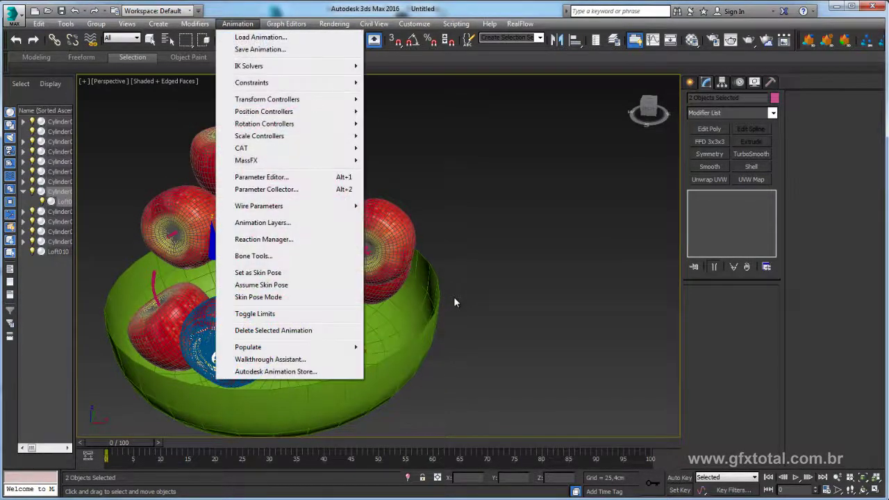
{"action": "key", "text": "Down"}
{"action": "key", "text": "Down"}
{"action": "key", "text": "Down"}
{"action": "key", "text": "Down"}
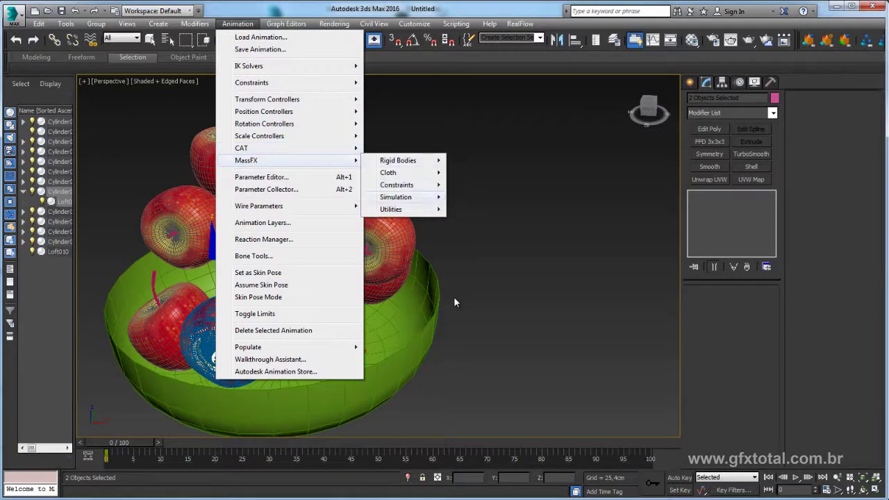
{"action": "key", "text": "Right"}
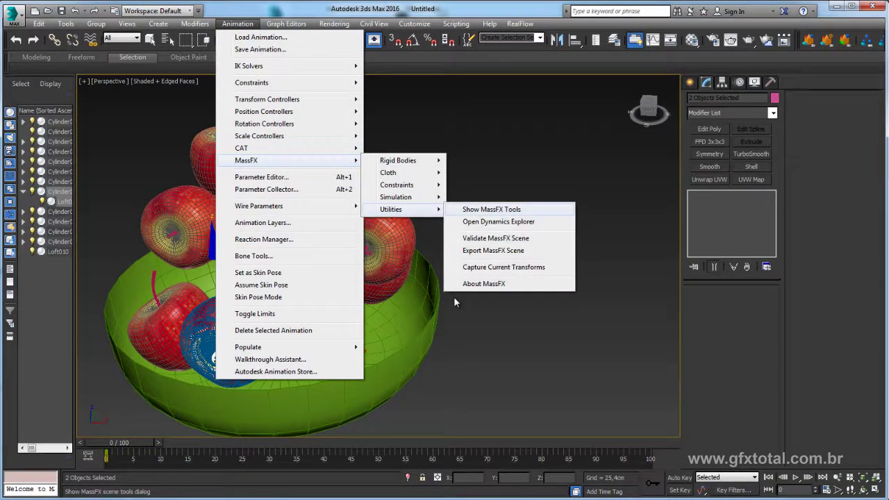
{"action": "key", "text": "Return"}
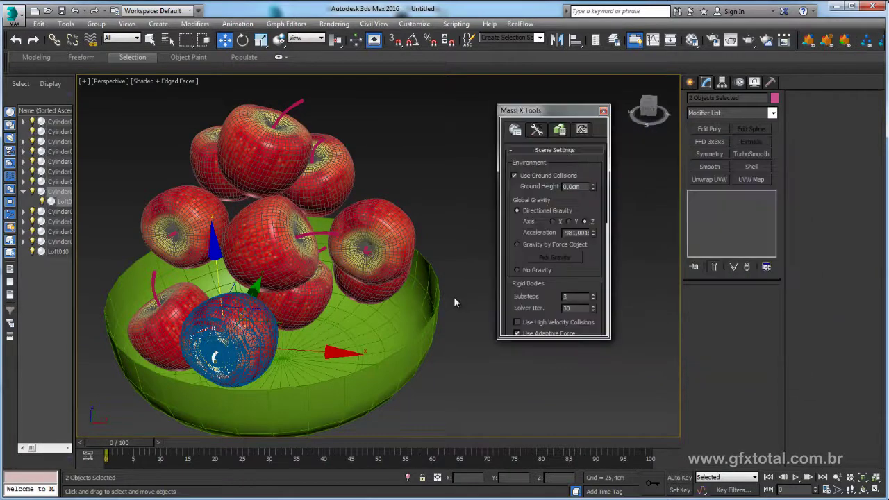
{"action": "middle_click_drag", "start_coordinate": [456, 301], "coordinate": [455, 302]}
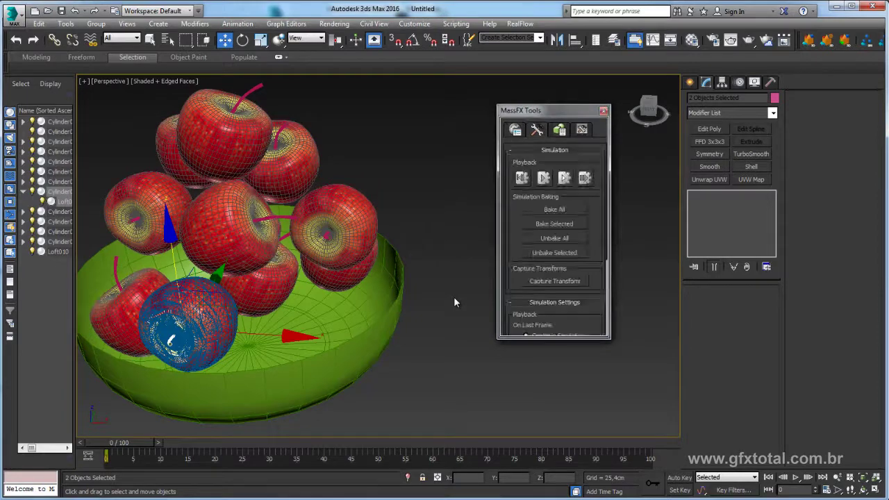
{"action": "middle_click_drag", "start_coordinate": [455, 302], "coordinate": [453, 297]}
{"action": "left_click", "coordinate": [544, 177]}
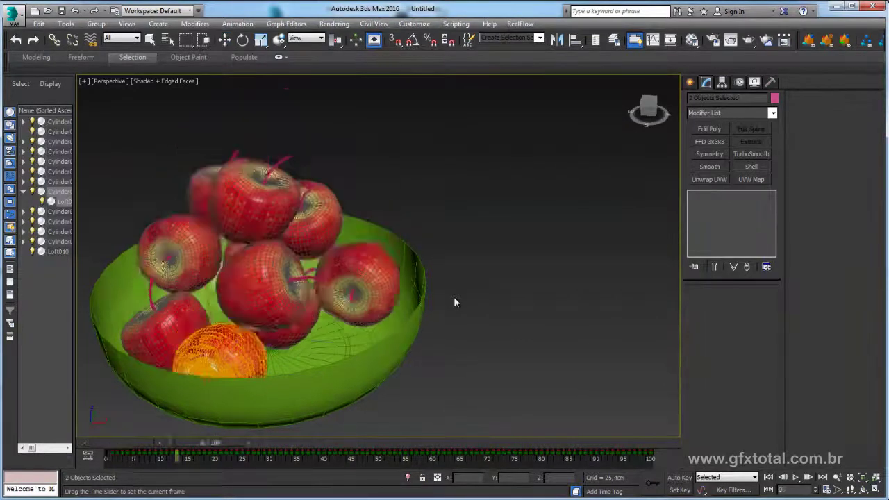
Move the wicker basket Loft010 onto the green bowl and hide the bowl.
{"action": "key", "text": "w"}
{"action": "scroll", "coordinate": [454, 297], "scroll_direction": "down", "scroll_amount": 5}
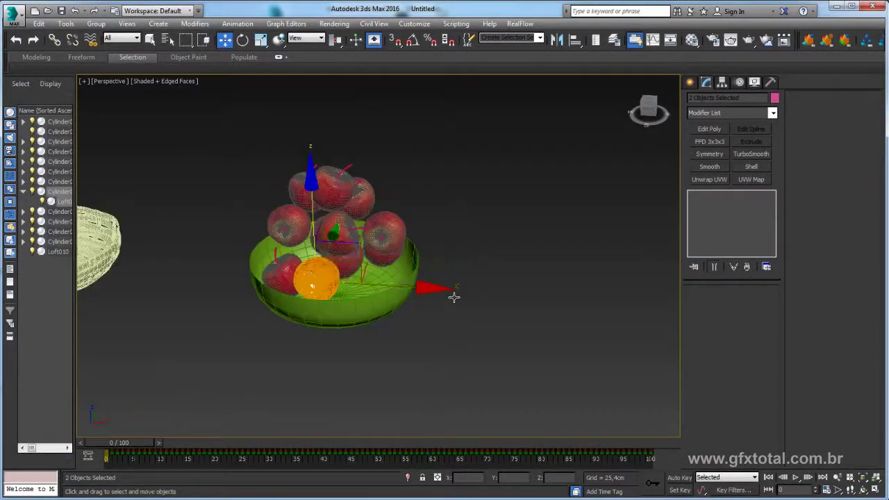
{"action": "scroll", "coordinate": [452, 297], "scroll_direction": "down", "scroll_amount": 3}
{"action": "scroll", "coordinate": [453, 300], "scroll_direction": "up", "scroll_amount": 4}
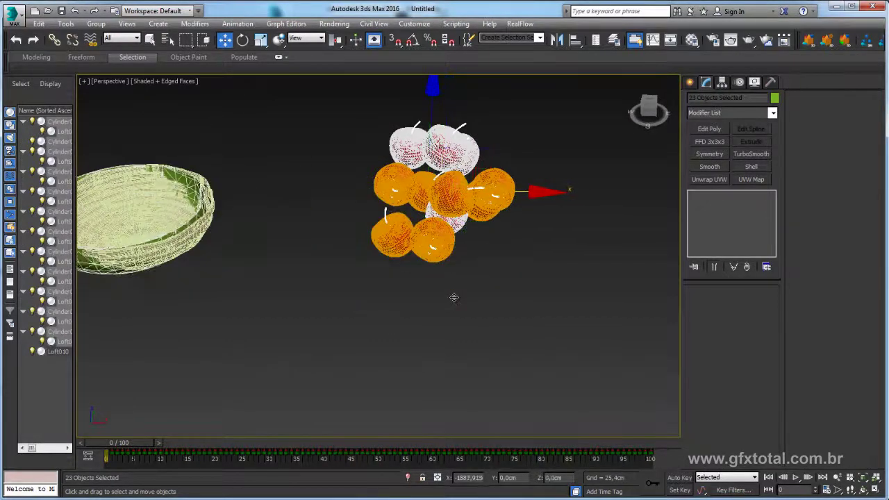
{"action": "scroll", "coordinate": [454, 301], "scroll_direction": "down", "scroll_amount": 3}
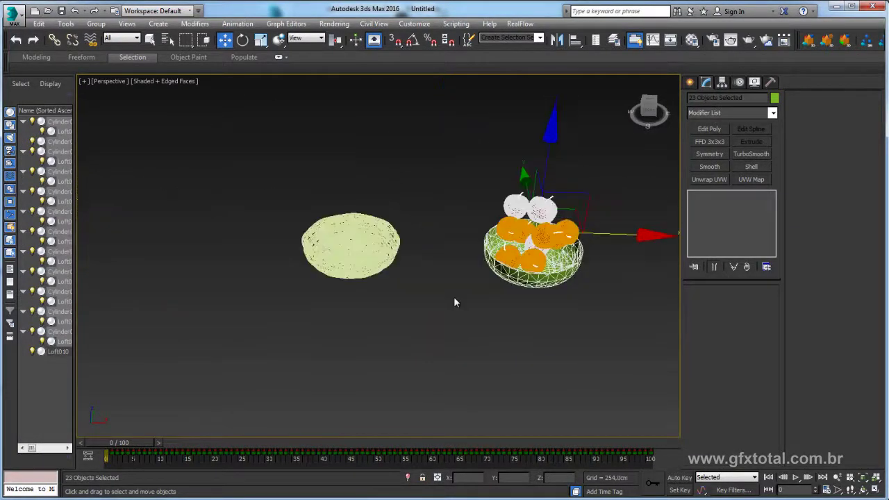
{"action": "scroll", "coordinate": [453, 297], "scroll_direction": "up", "scroll_amount": 3}
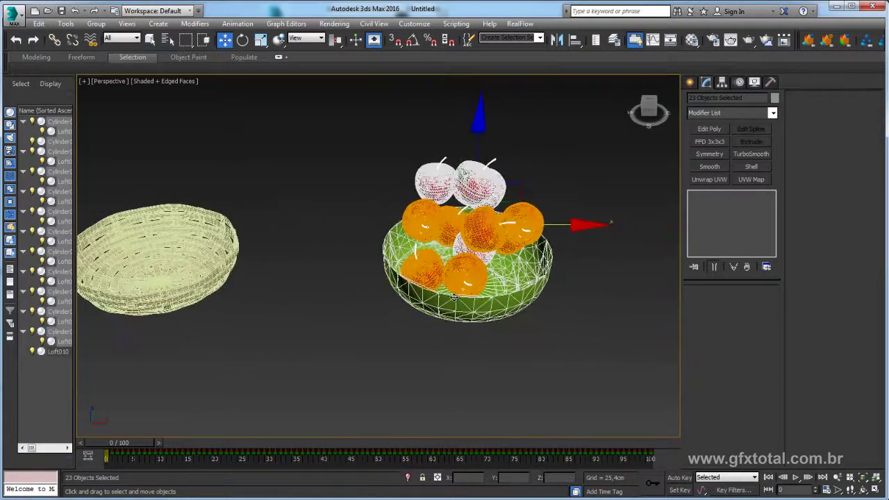
{"action": "left_click", "coordinate": [453, 298]}
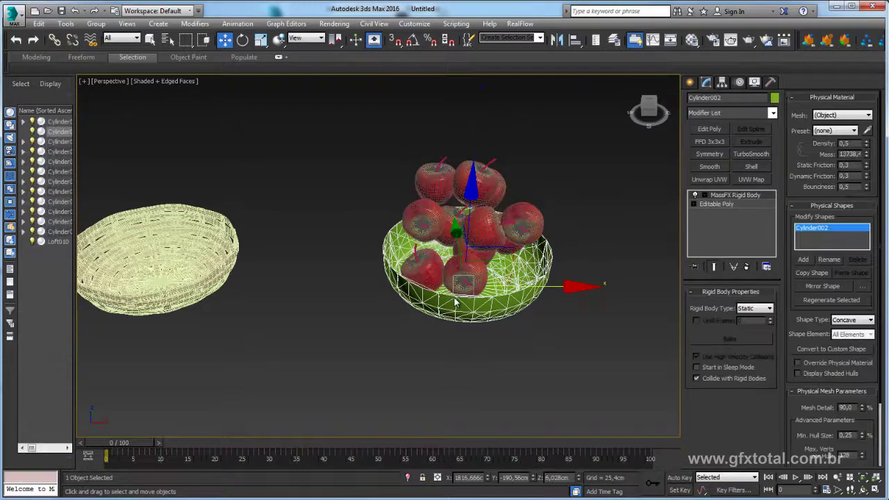
{"action": "left_click", "coordinate": [149, 274]}
{"action": "left_click_drag", "start_coordinate": [144, 277], "coordinate": [451, 297]}
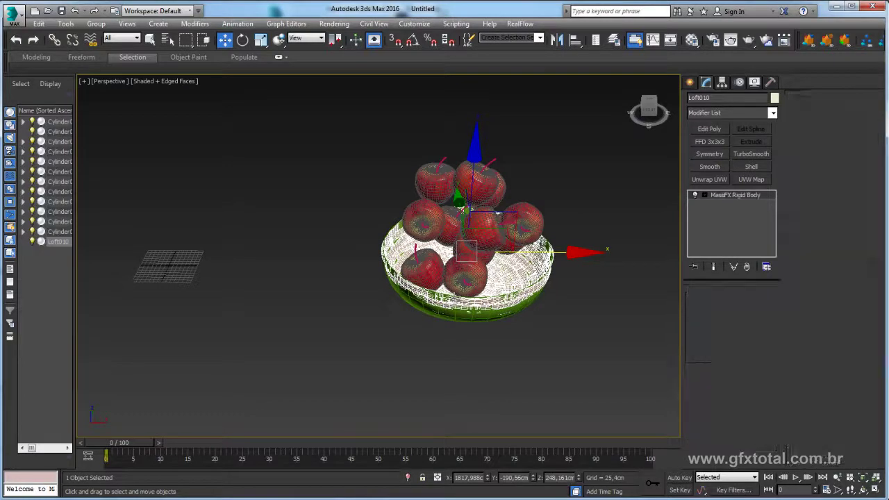
{"action": "left_click", "coordinate": [454, 297]}
{"action": "key", "text": "ctrl+d"}
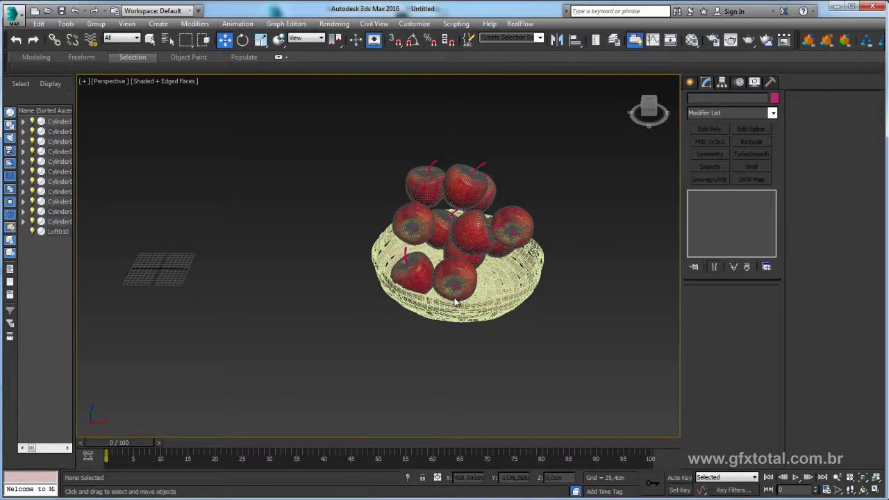
Play back the simulation and zoom in to confirm every apple settles inside the basket.
{"action": "key", "text": "/"}
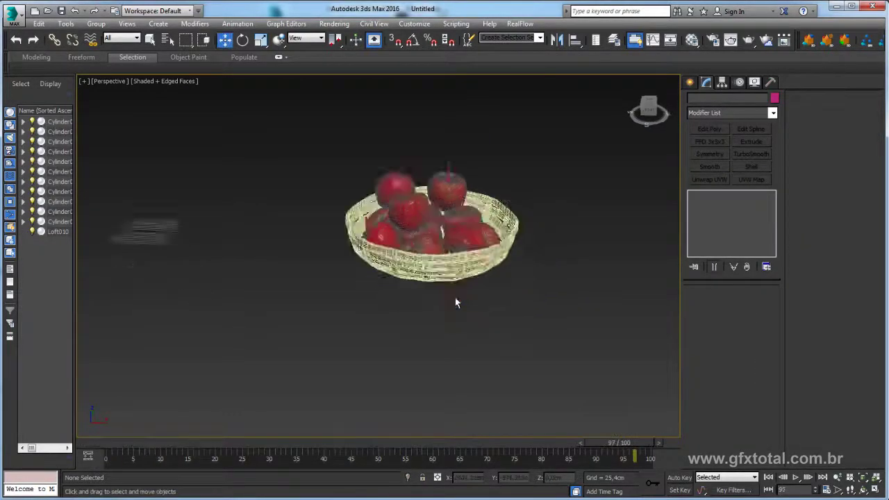
{"action": "scroll", "coordinate": [454, 297], "scroll_direction": "up", "scroll_amount": 5}
{"action": "scroll", "coordinate": [464, 330], "scroll_direction": "up", "scroll_amount": 2}
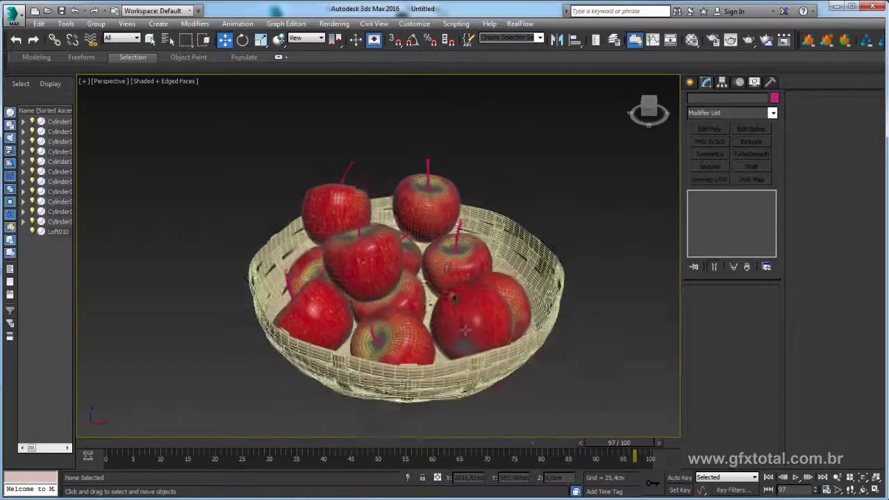
{"action": "scroll", "coordinate": [464, 330], "scroll_direction": "up", "scroll_amount": 5}
{"action": "scroll", "coordinate": [459, 313], "scroll_direction": "down", "scroll_amount": 7}
{"action": "middle_click_drag", "start_coordinate": [521, 306], "coordinate": [454, 298]}
{"action": "scroll", "coordinate": [453, 296], "scroll_direction": "up", "scroll_amount": 5}
{"action": "scroll", "coordinate": [452, 297], "scroll_direction": "down", "scroll_amount": 5}
{"action": "scroll", "coordinate": [453, 297], "scroll_direction": "down", "scroll_amount": 6}
{"action": "scroll", "coordinate": [453, 297], "scroll_direction": "up", "scroll_amount": 3}
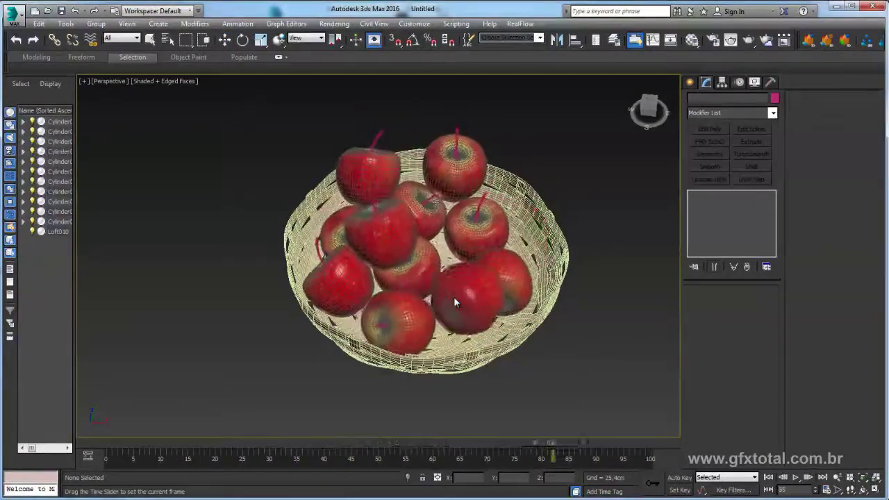
{"action": "key", "text": "w"}
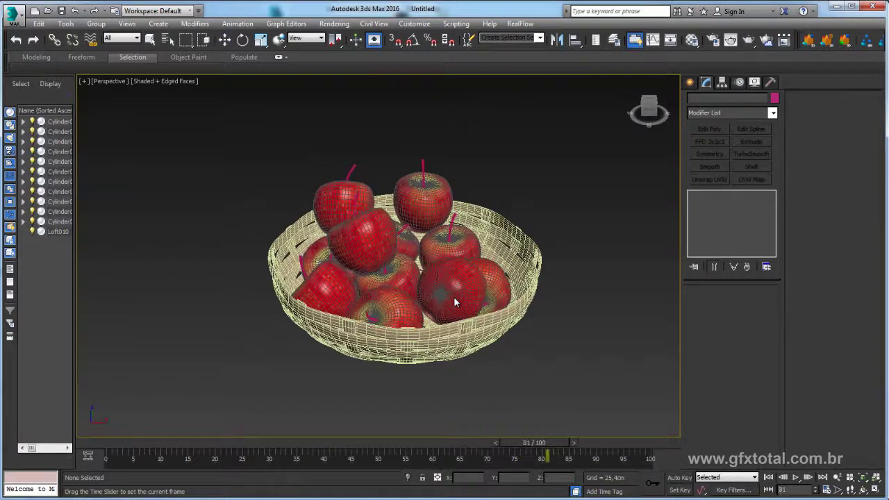
Stop playback, delete the animation from all apples and the basket, and deselect them.
{"action": "key", "text": "w"}
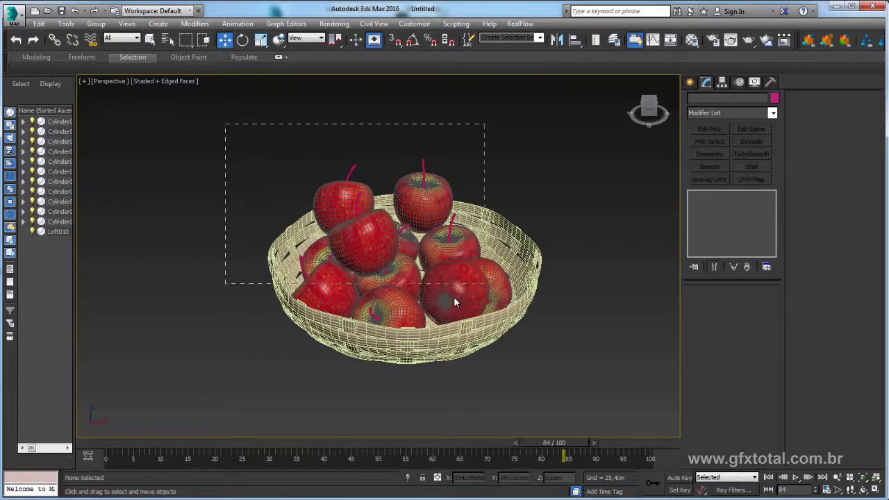
{"action": "left_click_drag", "start_coordinate": [455, 302], "coordinate": [455, 302]}
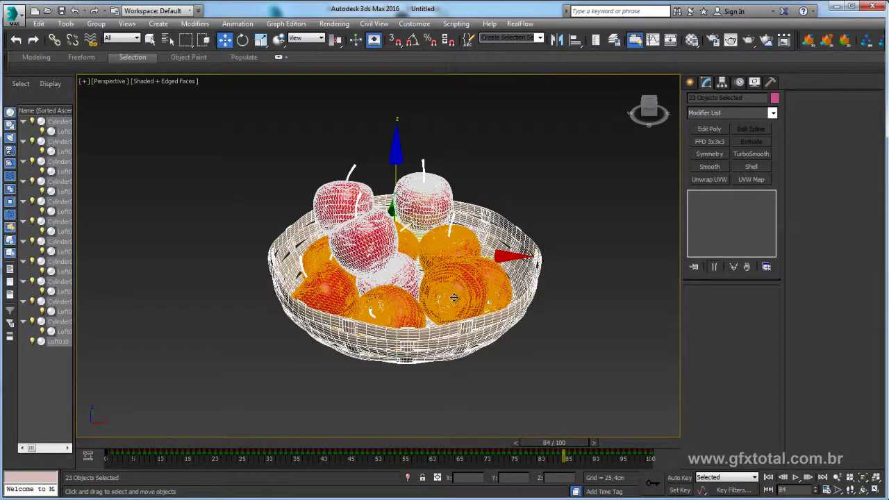
{"action": "right_click", "coordinate": [453, 297], "text": "alt"}
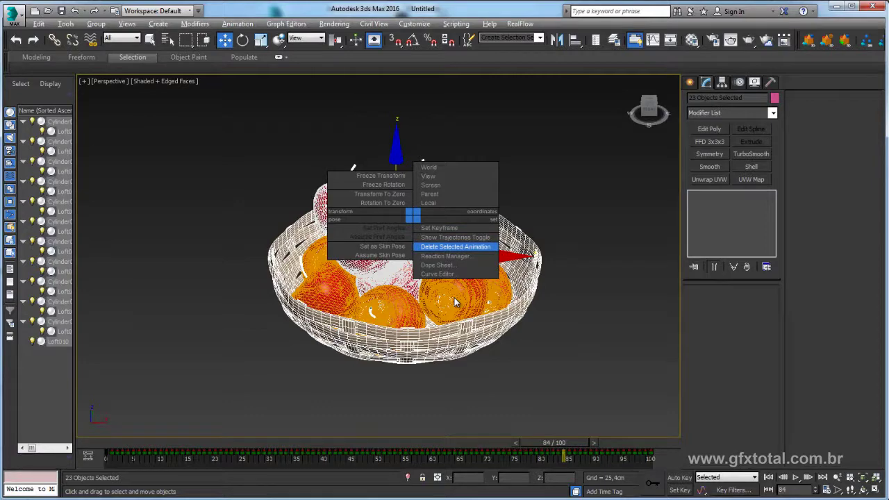
{"action": "key", "text": "Return"}
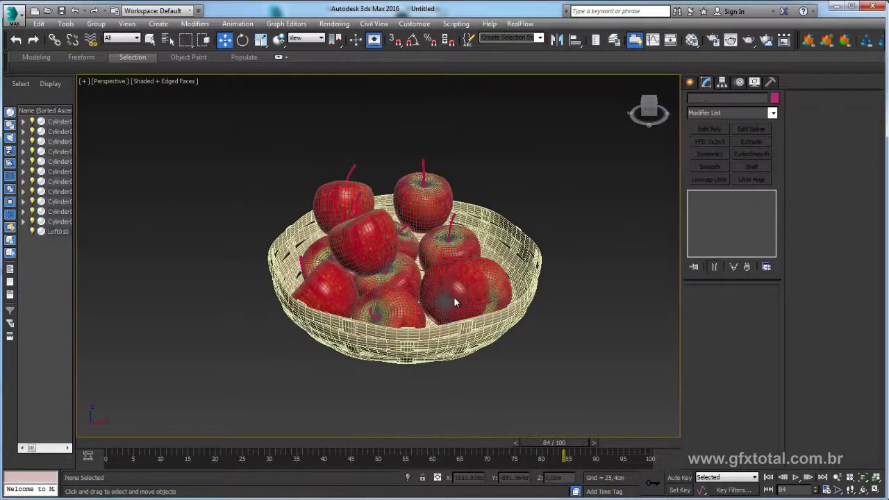
{"action": "key", "text": "ctrl+d"}
Scrub to an earlier frame to check the apples stay put, and view the basket nearly top-down.
{"action": "left_click_drag", "start_coordinate": [553, 442], "coordinate": [244, 442]}
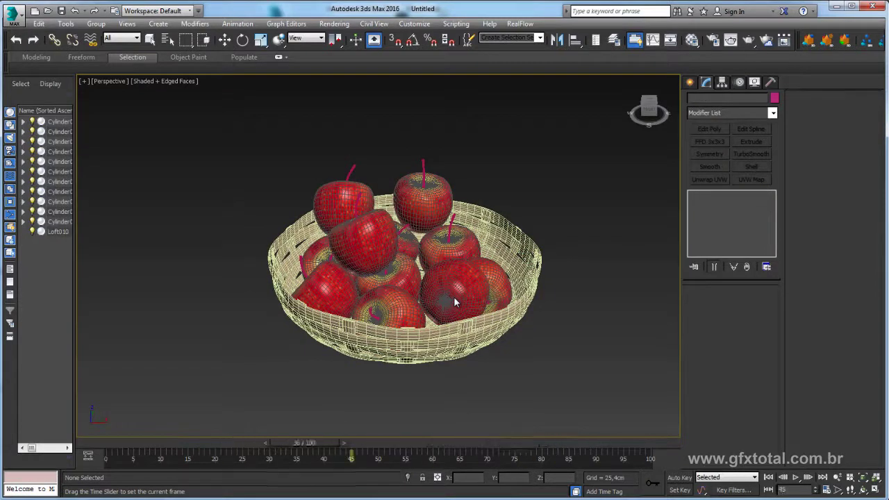
{"action": "key", "text": "w"}
{"action": "scroll", "coordinate": [453, 297], "scroll_direction": "up", "scroll_amount": 5}
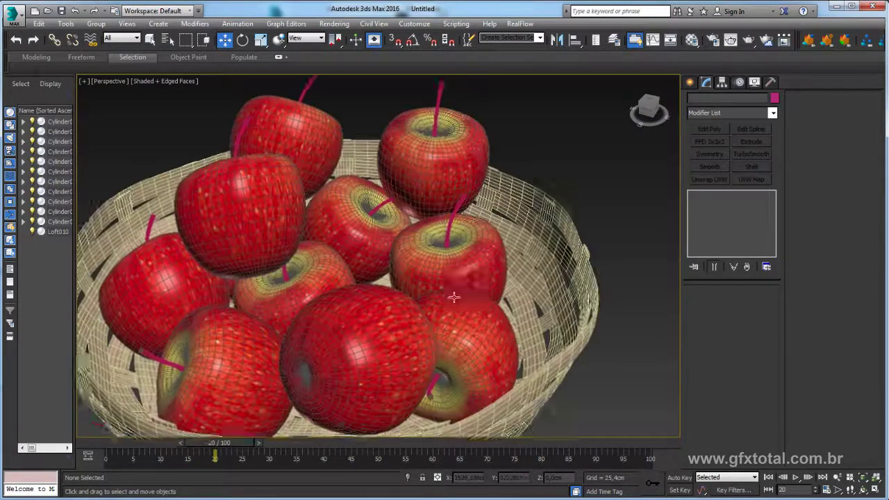
{"action": "scroll", "coordinate": [455, 302], "scroll_direction": "down", "scroll_amount": 5}
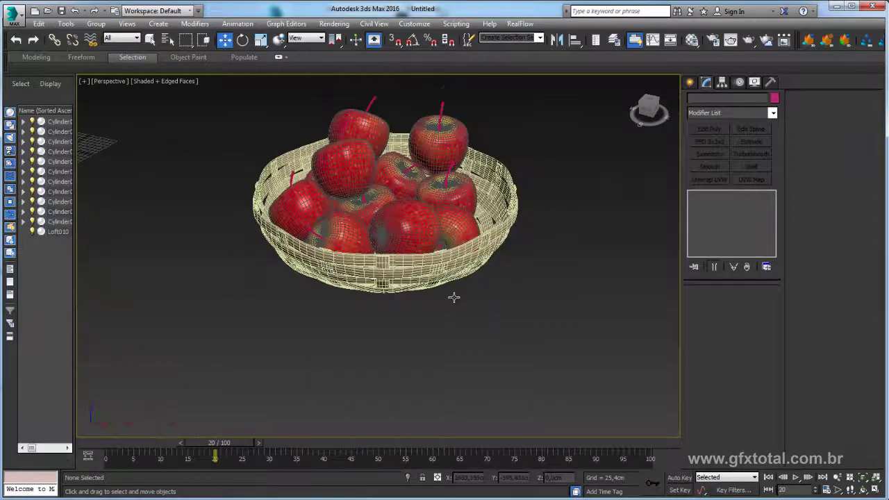
{"action": "middle_click_drag", "start_coordinate": [453, 298], "coordinate": [454, 298], "text": "alt"}
{"action": "scroll", "coordinate": [455, 302], "scroll_direction": "down", "scroll_amount": 5}
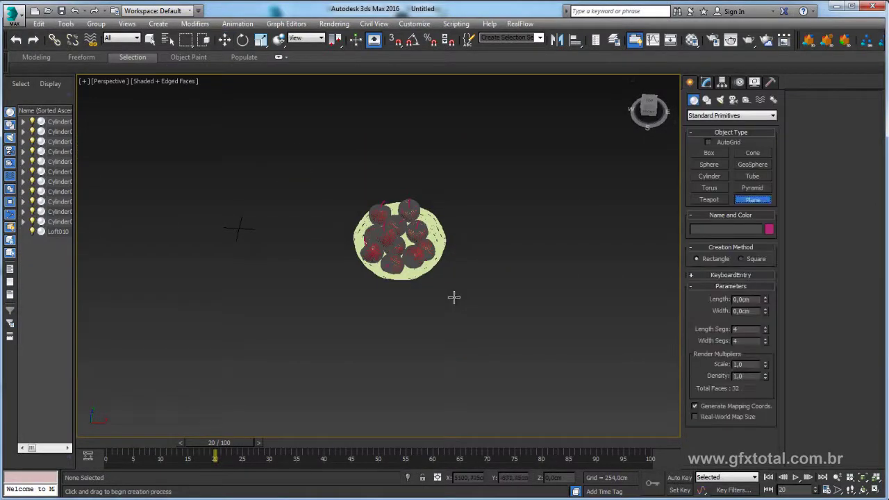
Create a large ground plane, Plane001, beneath the wicker basket.
{"action": "left_click_drag", "start_coordinate": [455, 302], "coordinate": [454, 297]}
{"action": "middle_click_drag", "start_coordinate": [454, 297], "coordinate": [454, 301], "text": "alt"}
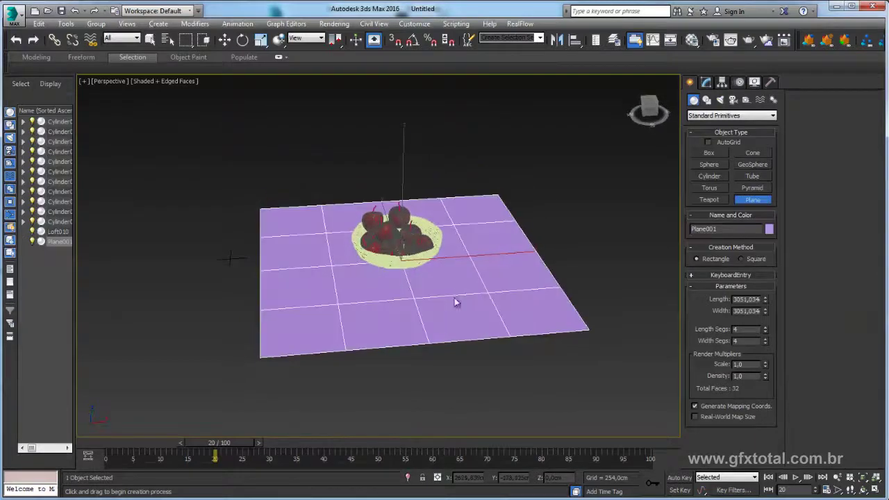
{"action": "key", "text": "w"}
{"action": "scroll", "coordinate": [454, 301], "scroll_direction": "up", "scroll_amount": 3}
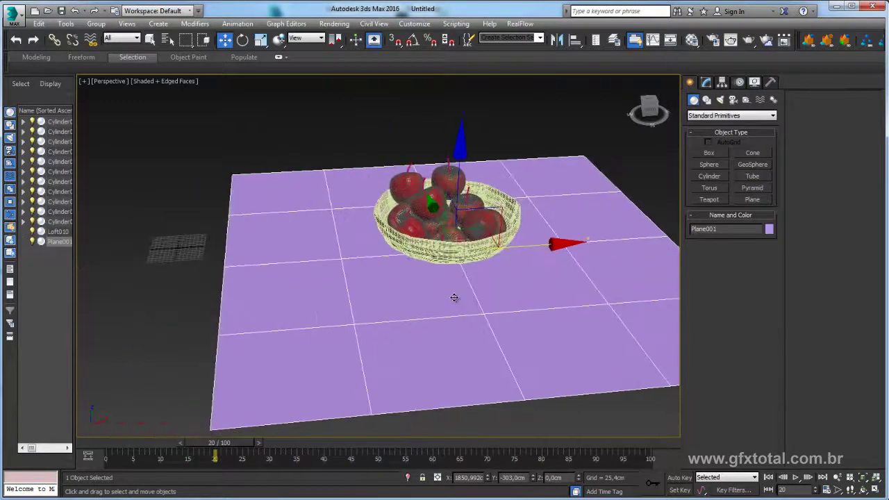
{"action": "middle_click_drag", "start_coordinate": [454, 297], "coordinate": [456, 301], "text": "alt"}
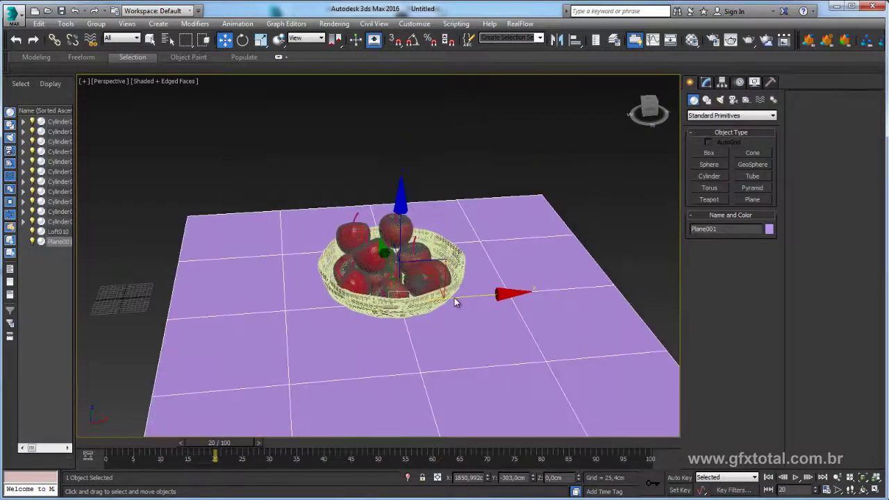
Apply the asdasd wood material with the hor52c diffuse bitmap to the ground plane.
{"action": "key", "text": "m"}
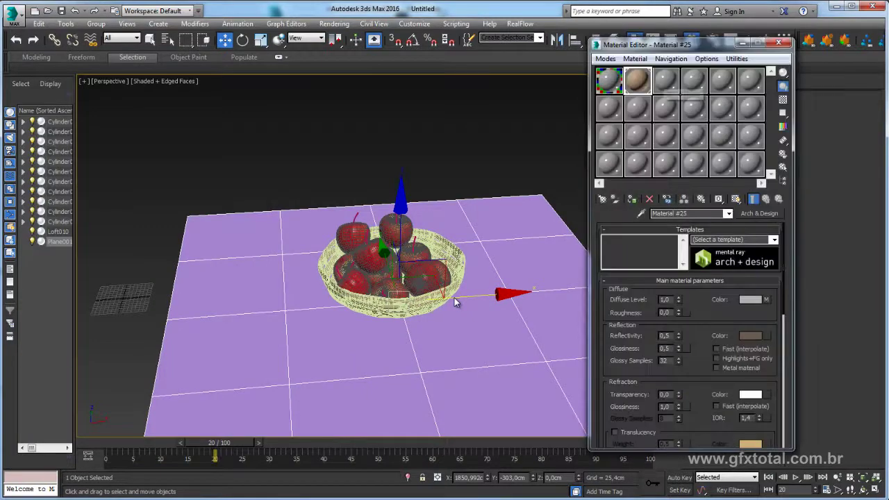
{"action": "left_click", "coordinate": [455, 300]}
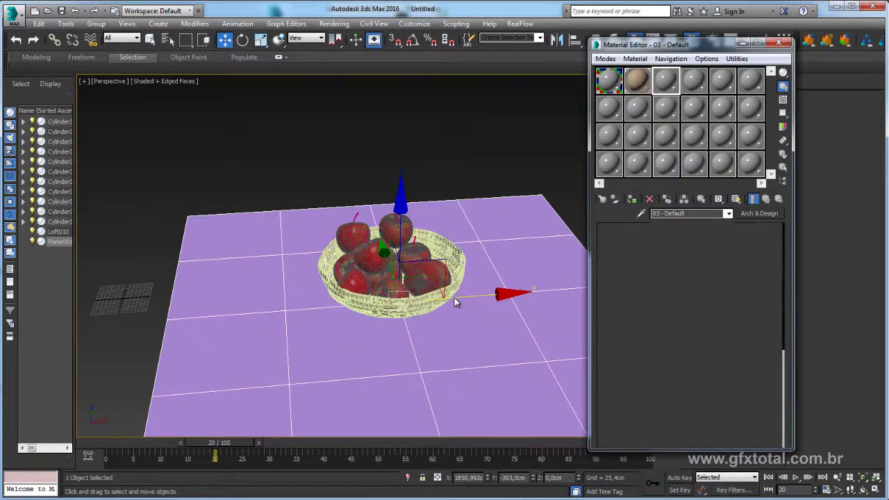
{"action": "type", "text": "asdasd"}
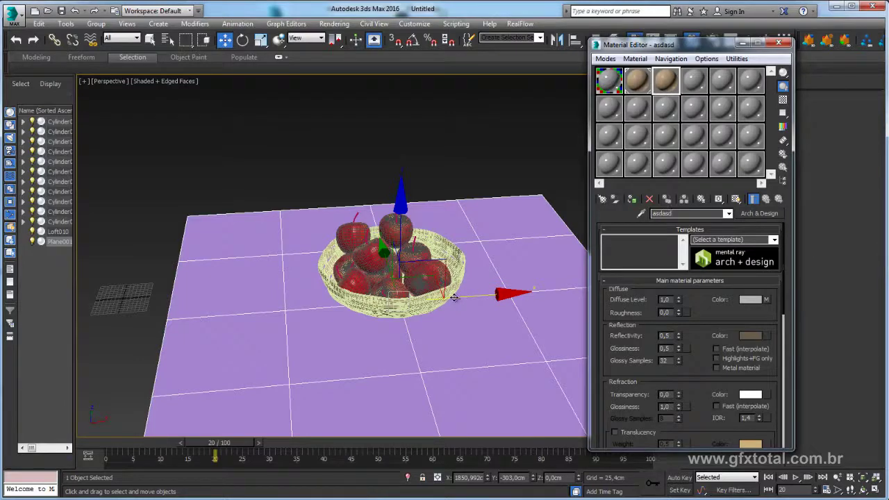
{"action": "middle_click_drag", "start_coordinate": [481, 297], "coordinate": [453, 297]}
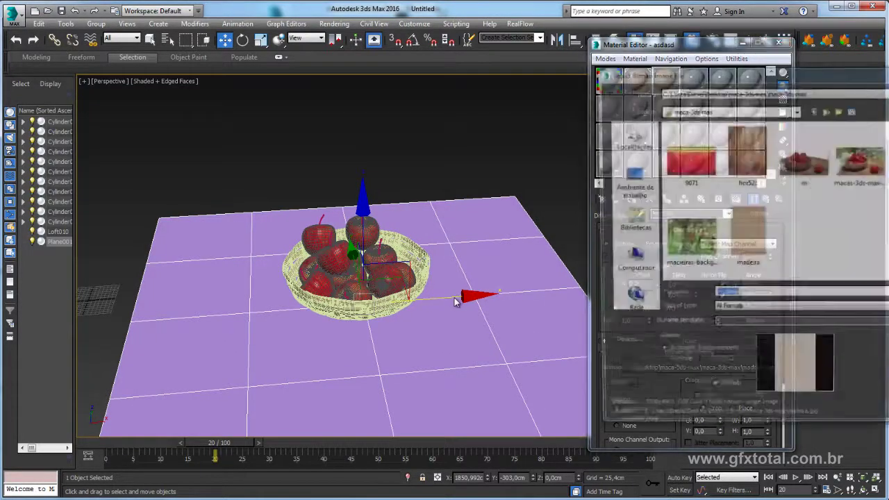
{"action": "key", "text": "Return"}
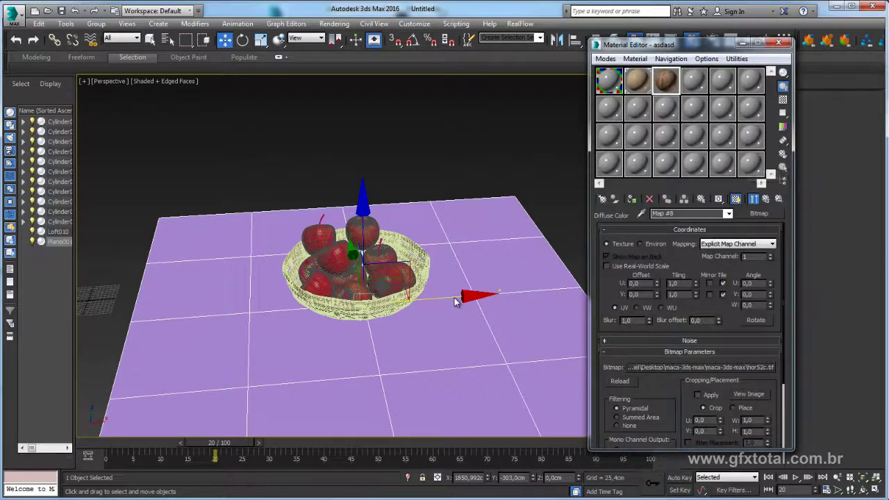
{"action": "middle_click_drag", "start_coordinate": [455, 301], "coordinate": [453, 297], "text": "alt"}
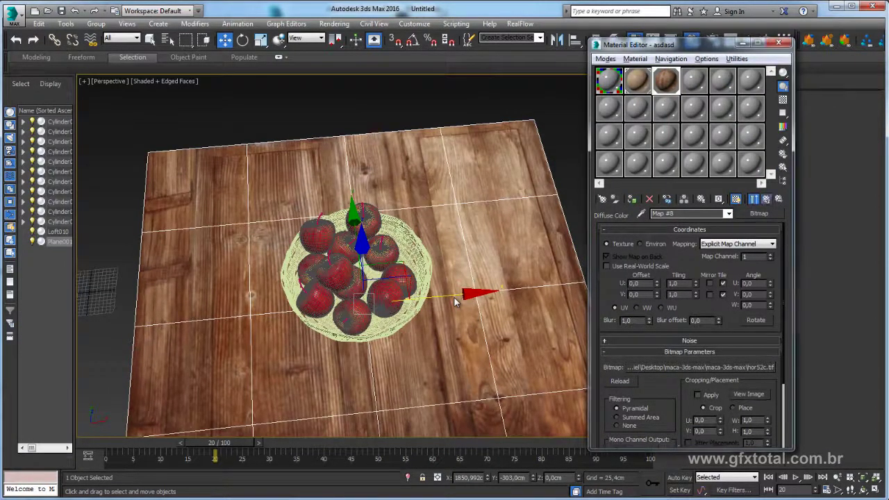
Replace the material's bump map image with hor52c.tif.
{"action": "scroll", "coordinate": [689, 333], "scroll_direction": "down", "scroll_amount": 3}
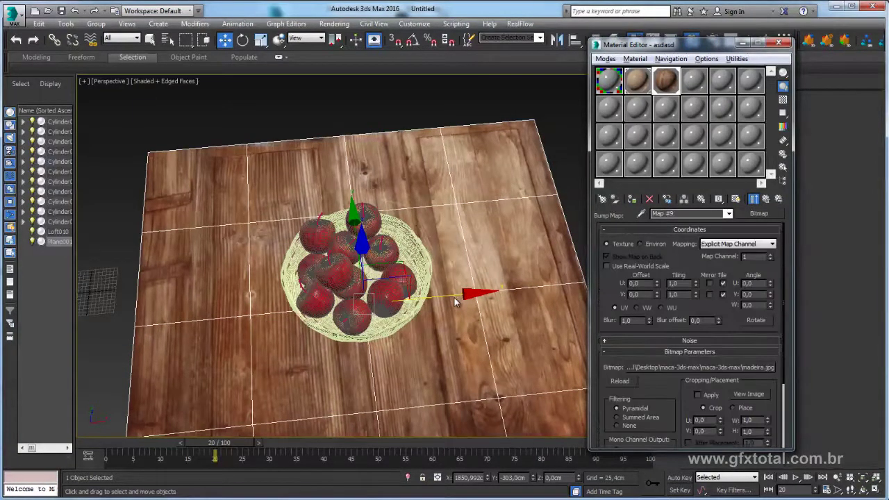
{"action": "left_click", "coordinate": [700, 366]}
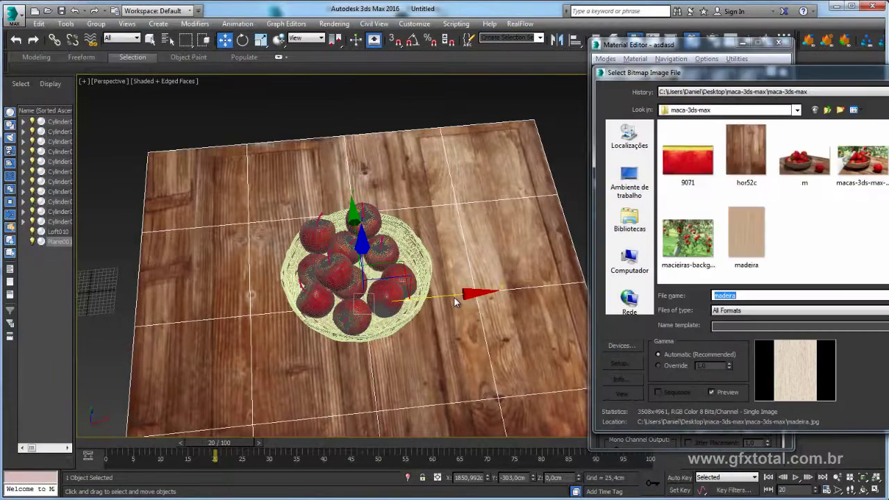
{"action": "double_click", "coordinate": [746, 149]}
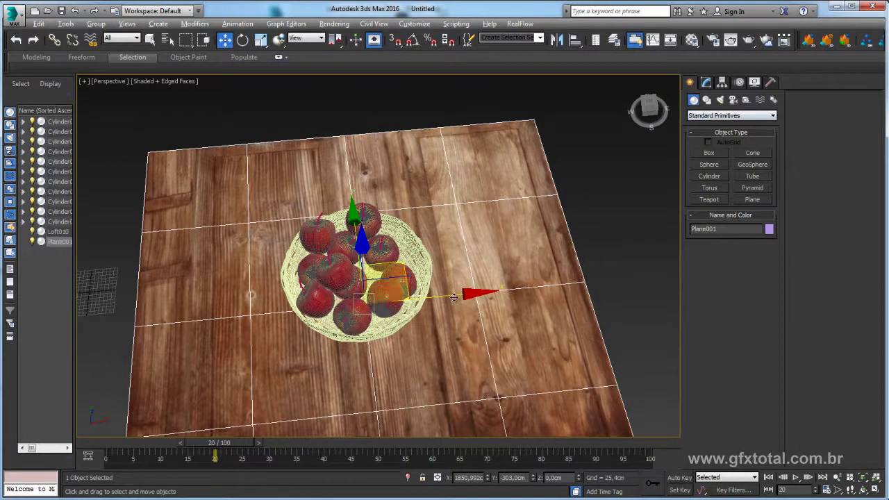
From a low side view of the table, begin placing a Daylight system from Systems.
{"action": "middle_click_drag", "start_coordinate": [454, 300], "coordinate": [455, 300], "text": "alt"}
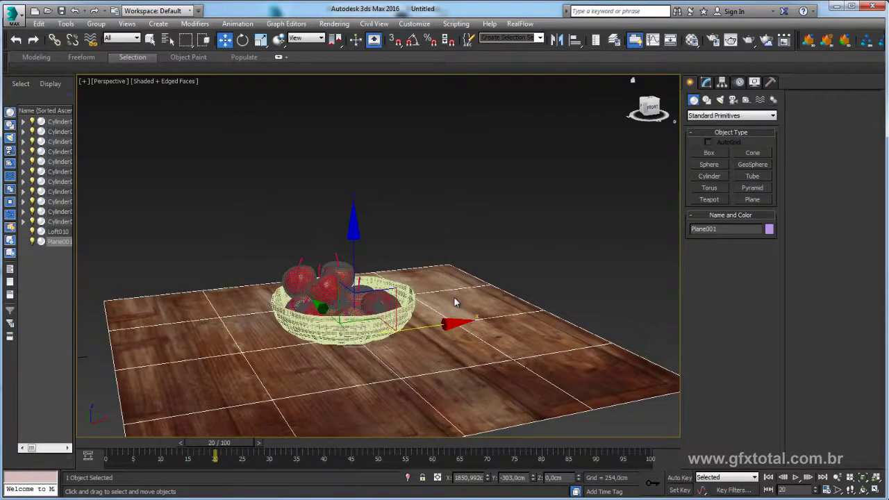
{"action": "left_click", "coordinate": [772, 99]}
{"action": "left_click", "coordinate": [752, 176]}
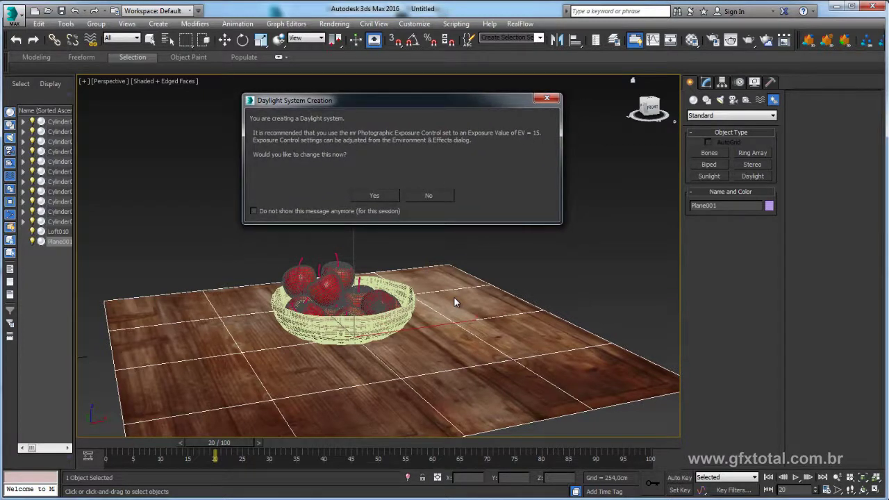
Decline the Daylight prompt and set Exposure Control to mr Photographic Exposure Control.
{"action": "key", "text": "Tab"}
{"action": "key", "text": "Return"}
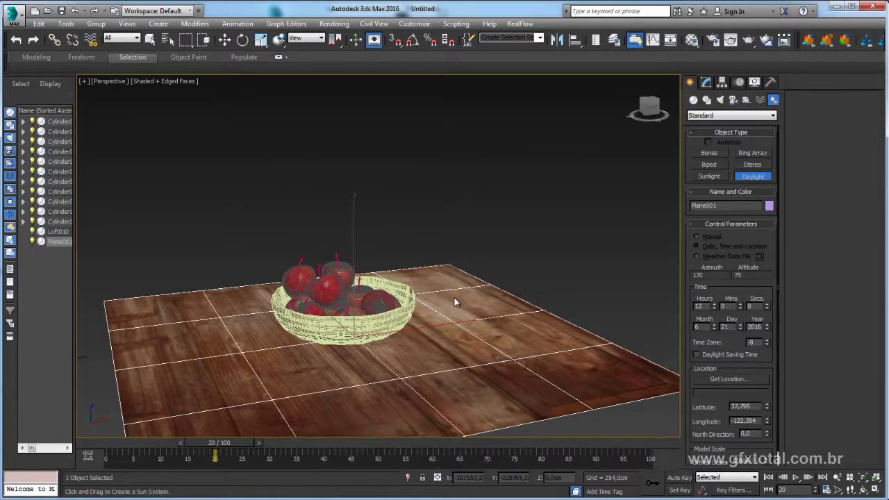
{"action": "key", "text": "alt+r"}
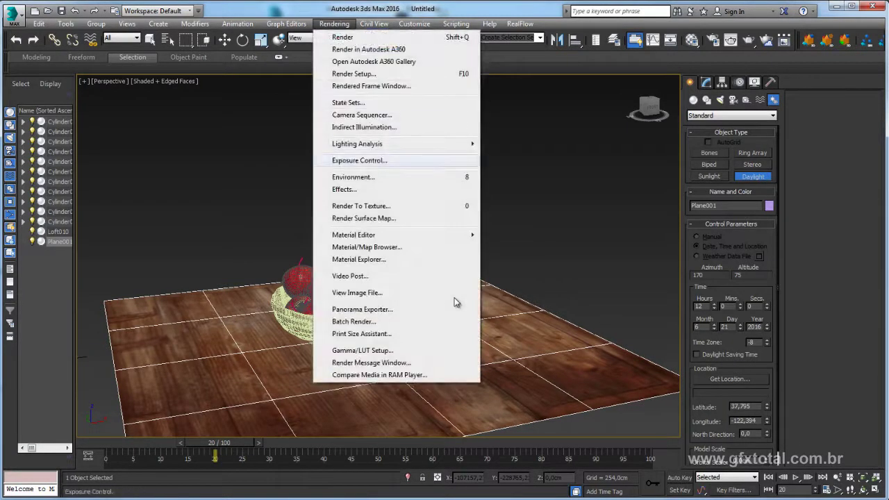
{"action": "key", "text": "Return"}
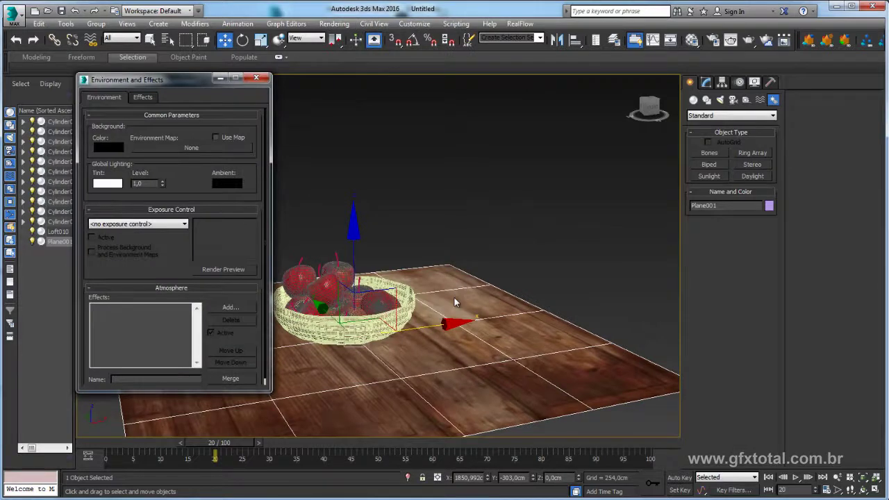
{"action": "key", "text": "alt+Down"}
{"action": "key", "text": "Down"}
{"action": "key", "text": "Down"}
{"action": "key", "text": "Down"}
{"action": "key", "text": "Down"}
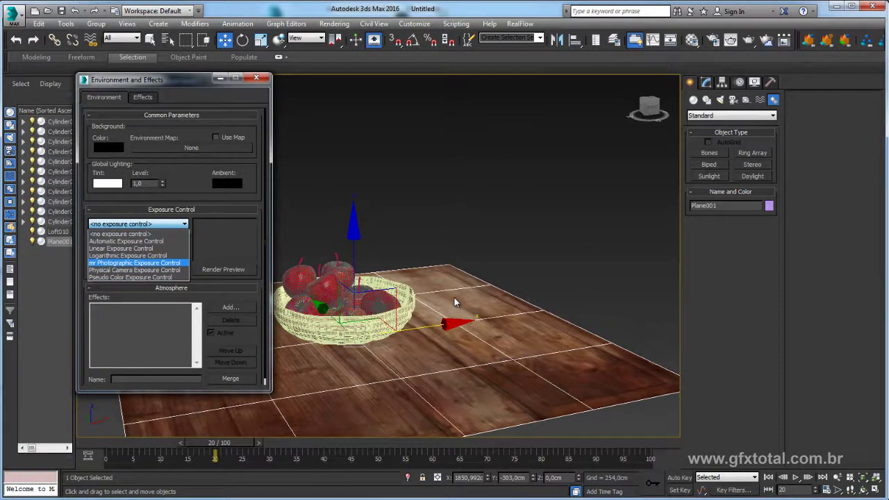
{"action": "key", "text": "Return"}
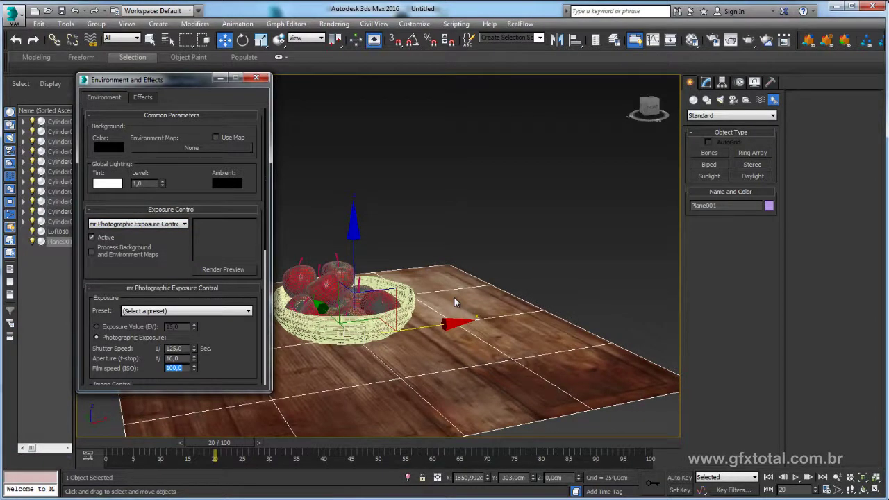
{"action": "key", "text": "space"}
{"action": "key", "text": "8"}
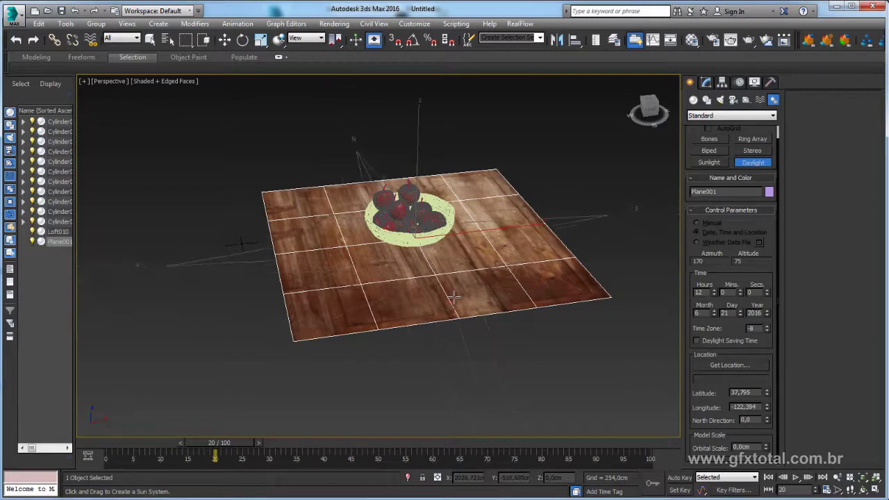
Place Daylight001's compass on the table, decline the mental ray Sky map, and raise the sun high.
{"action": "scroll", "coordinate": [452, 297], "scroll_direction": "down", "scroll_amount": 3}
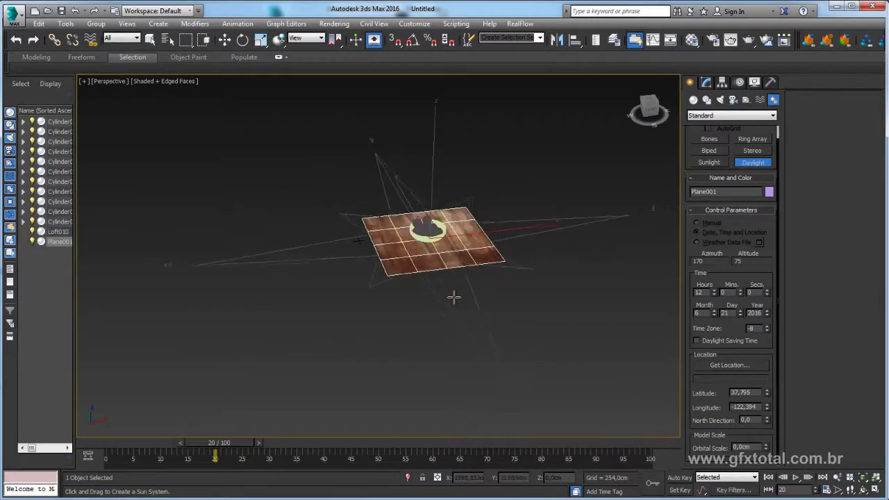
{"action": "left_click", "coordinate": [452, 296]}
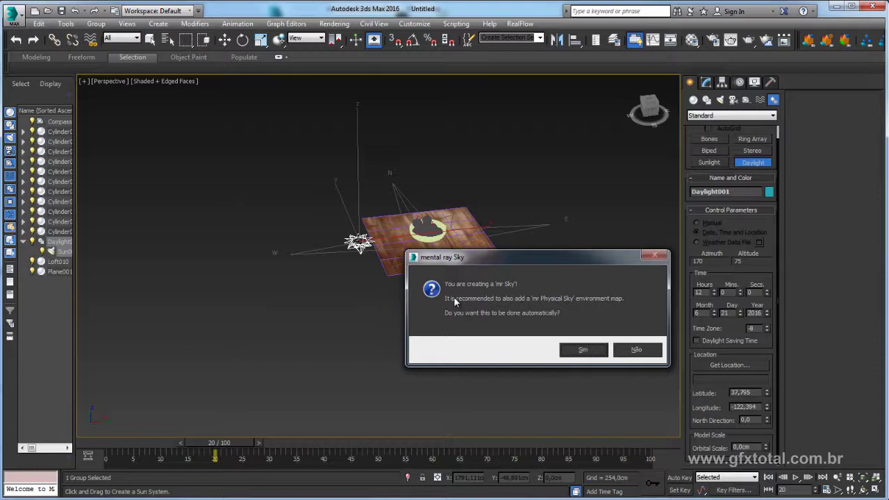
{"action": "key", "text": "Return"}
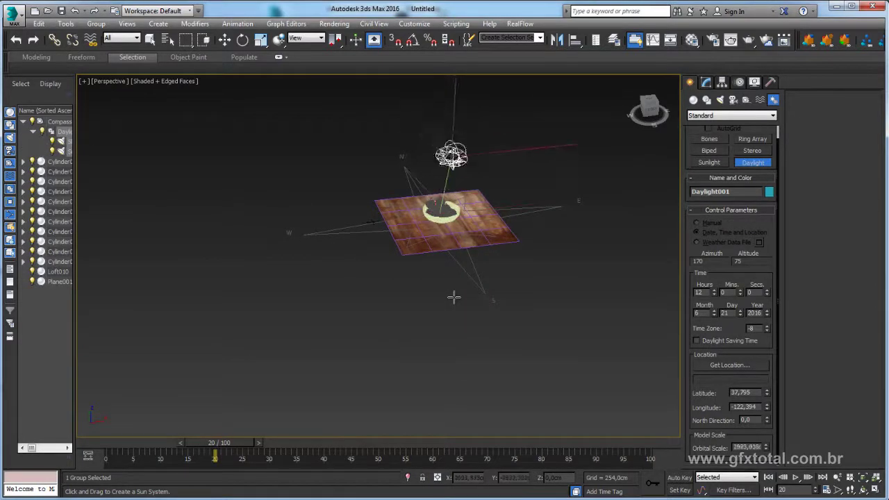
{"action": "left_click", "coordinate": [453, 298]}
{"action": "key", "text": "z"}
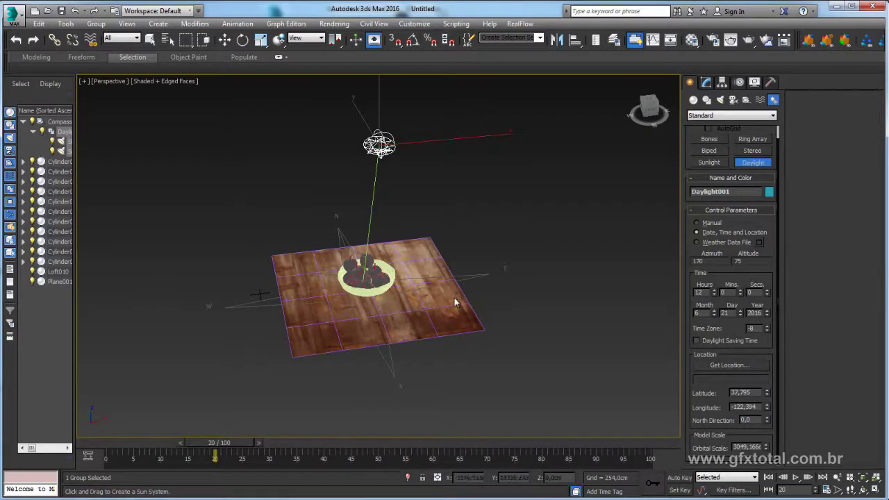
Set the viewport background to Environment Background and confirm it is active.
{"action": "key", "text": "alt+v"}
{"action": "key", "text": "b"}
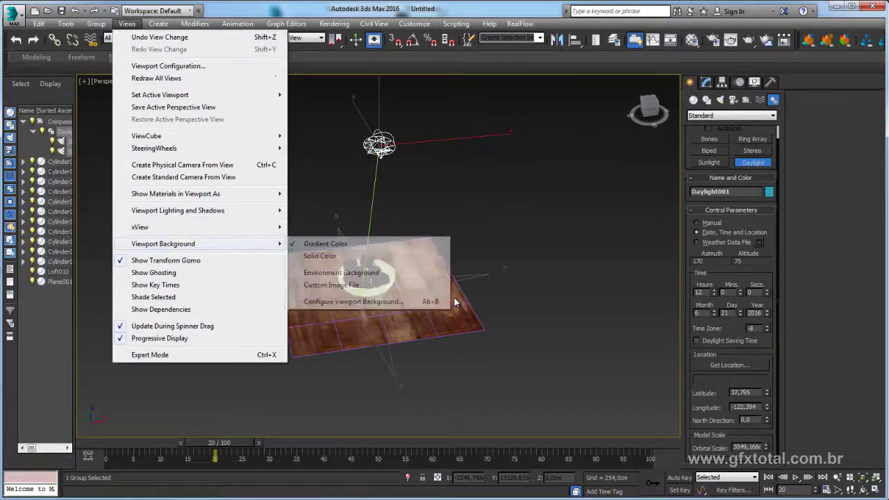
{"action": "key", "text": "Down"}
{"action": "key", "text": "Down"}
{"action": "key", "text": "Return"}
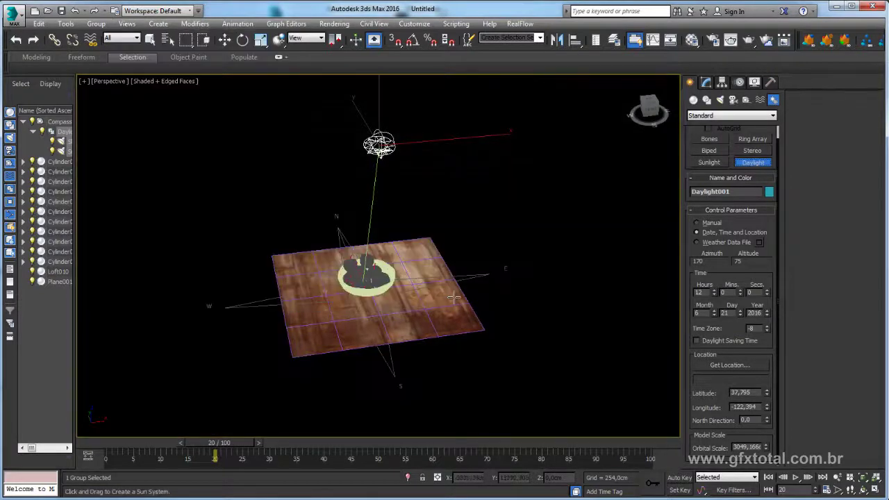
{"action": "key", "text": "alt+v"}
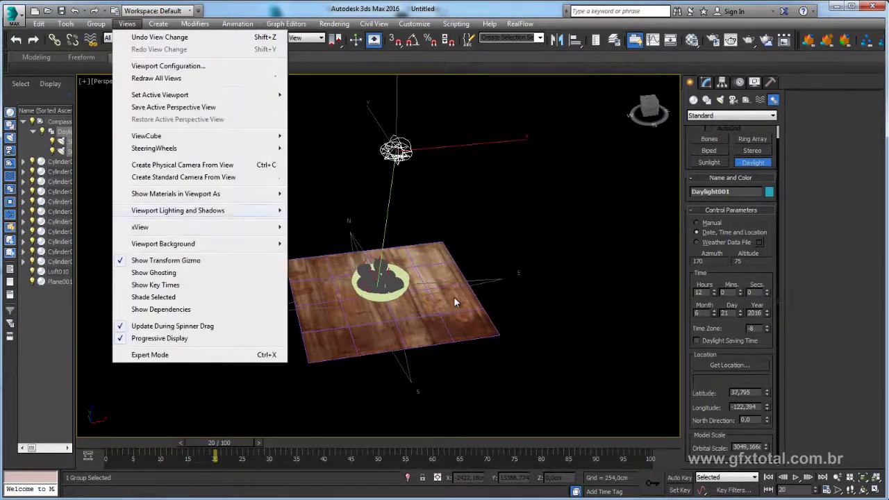
{"action": "key", "text": "b"}
{"action": "key", "text": "Down"}
{"action": "key", "text": "Down"}
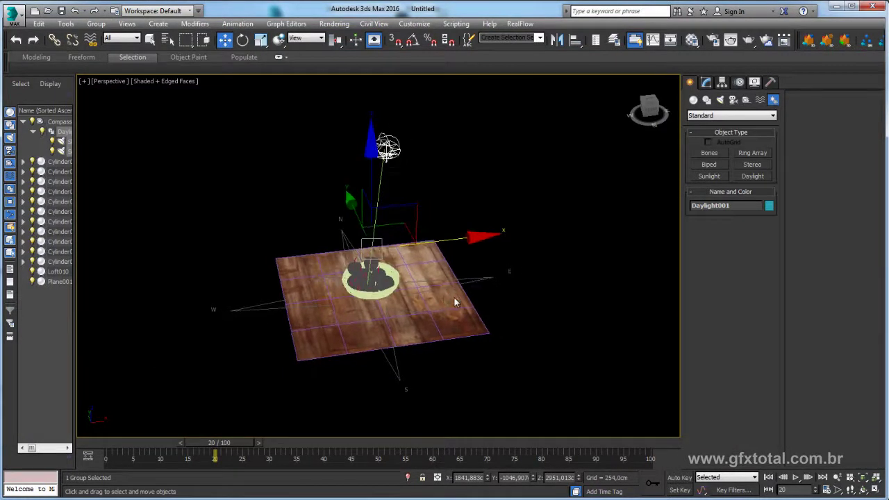
Reframe the view around the table and sun, then move to the Rendering menu's environment settings.
{"action": "middle_click_drag", "start_coordinate": [454, 302], "coordinate": [456, 298], "text": "alt"}
{"action": "key", "text": "Left"}
{"action": "key", "text": "Left"}
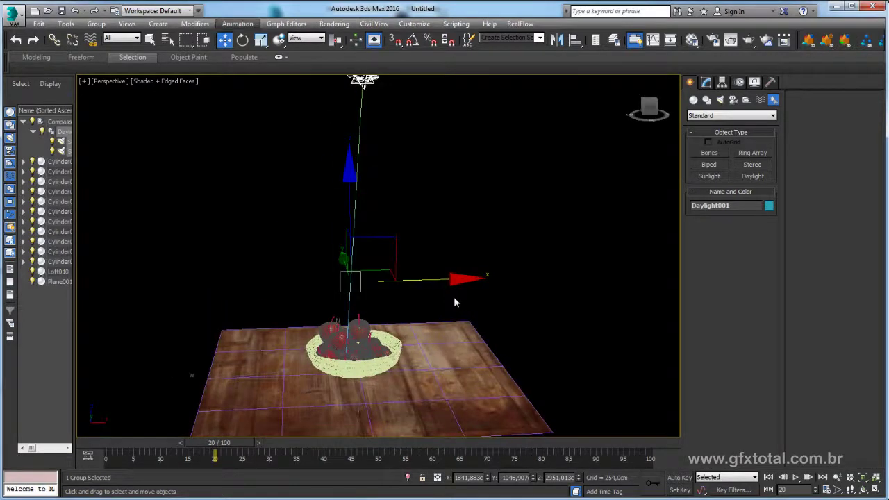
{"action": "key", "text": "Down"}
{"action": "key", "text": "Right"}
{"action": "key", "text": "Right"}
{"action": "key", "text": "Down"}
{"action": "key", "text": "Down"}
{"action": "key", "text": "Down"}
{"action": "key", "text": "Down"}
{"action": "key", "text": "Down"}
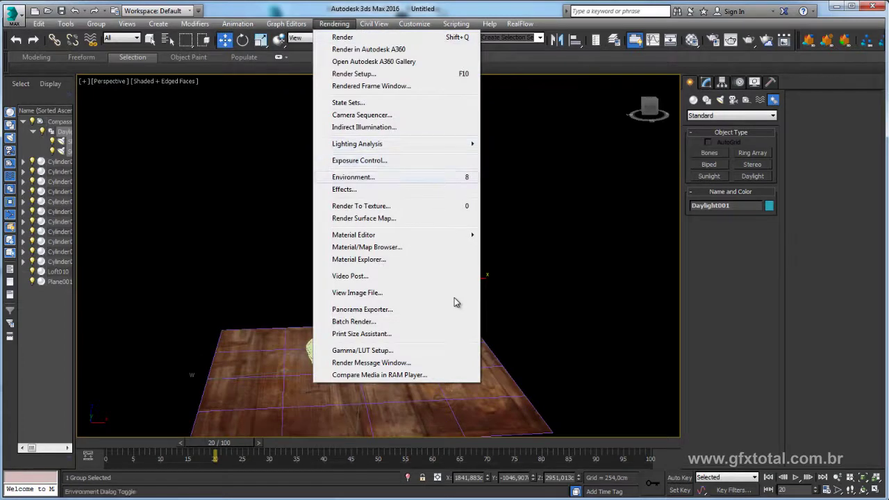
Load the orchard photo macieiras.jpg as a Bitmap environment map and close Environment.
{"action": "key", "text": "Return"}
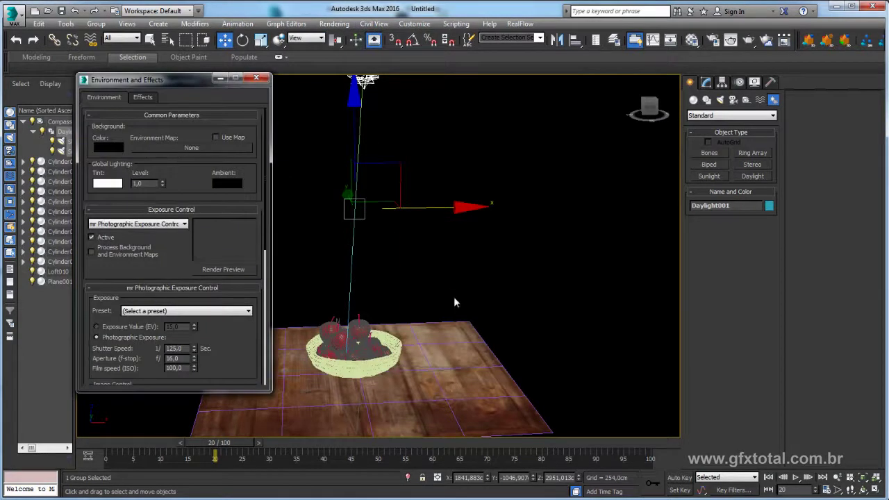
{"action": "key", "text": "Tab"}
{"action": "key", "text": "space"}
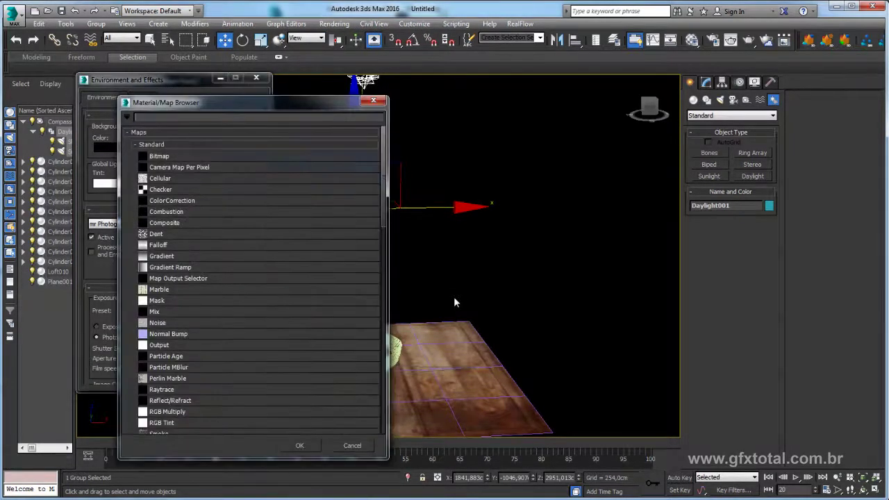
{"action": "key", "text": "Return"}
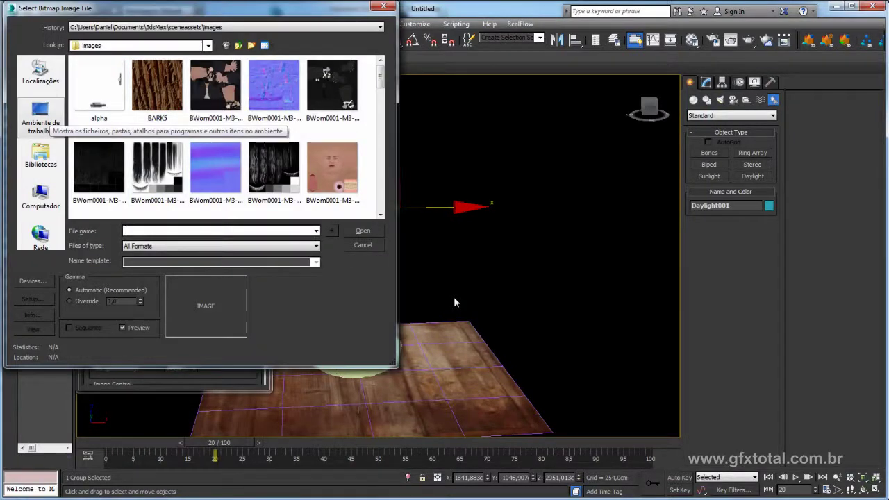
{"action": "left_click", "coordinate": [40, 119]}
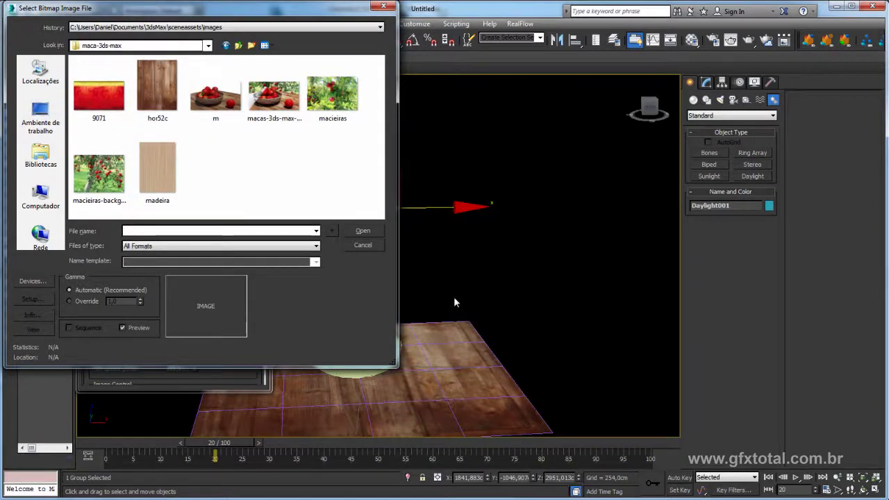
{"action": "left_click", "coordinate": [99, 173]}
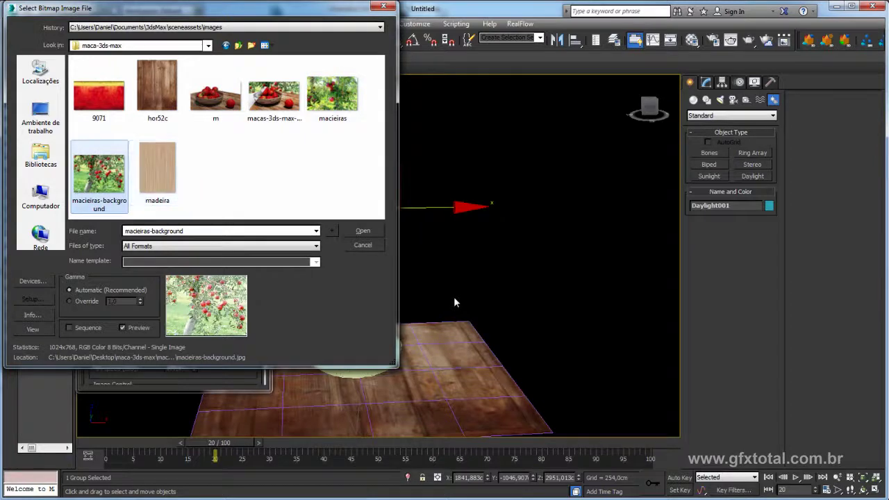
{"action": "left_click", "coordinate": [332, 90]}
{"action": "key", "text": "Return"}
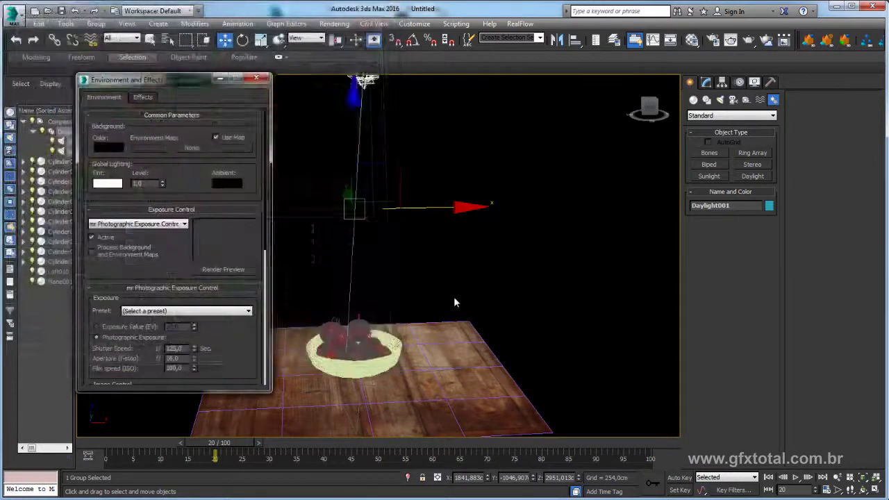
{"action": "scroll", "coordinate": [454, 302], "scroll_direction": "down", "scroll_amount": 2}
{"action": "scroll", "coordinate": [454, 302], "scroll_direction": "down", "scroll_amount": 4}
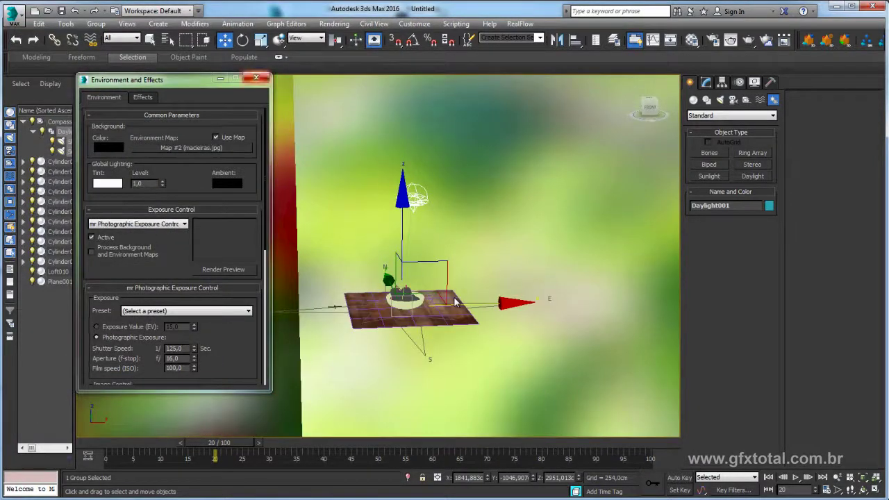
{"action": "key", "text": "8"}
{"action": "scroll", "coordinate": [454, 302], "scroll_direction": "down", "scroll_amount": 1}
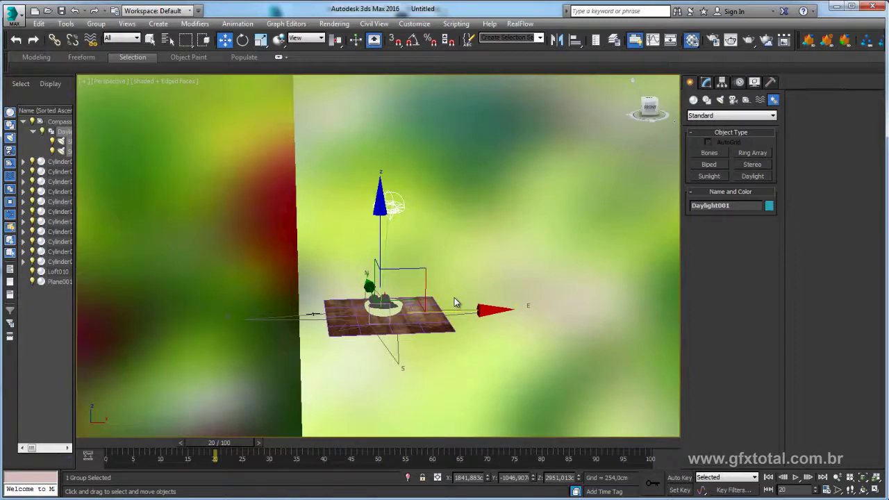
Instance the environment map into the 04 - Default Material Editor slot and set its Mapping to Screen.
{"action": "key", "text": "m"}
{"action": "left_click", "coordinate": [694, 80]}
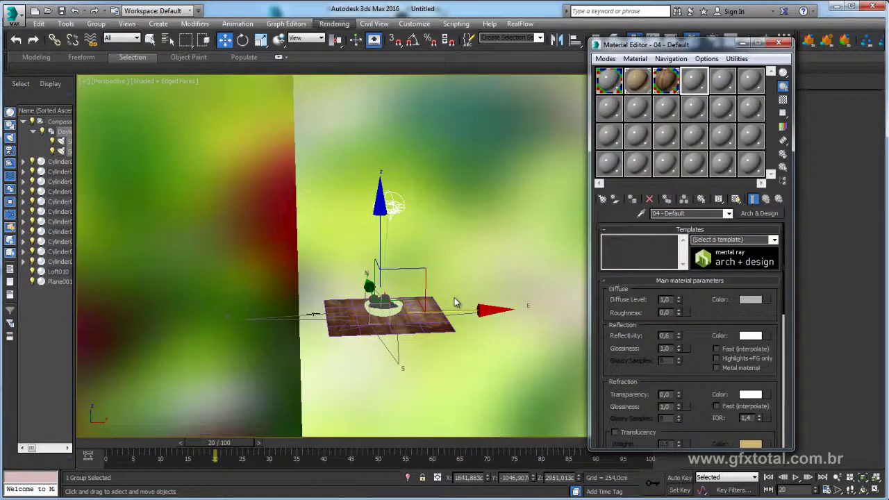
{"action": "key", "text": "alt+r"}
{"action": "key", "text": "e"}
{"action": "key", "text": "Return"}
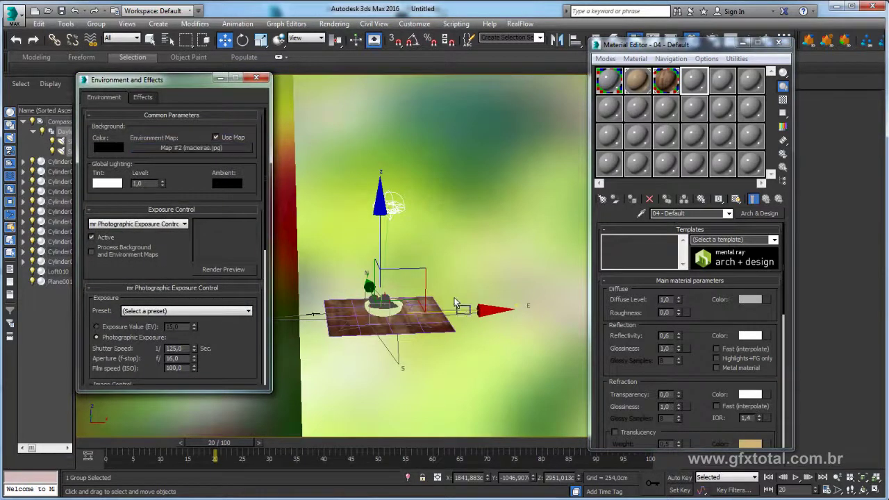
{"action": "left_click_drag", "start_coordinate": [191, 148], "coordinate": [694, 136]}
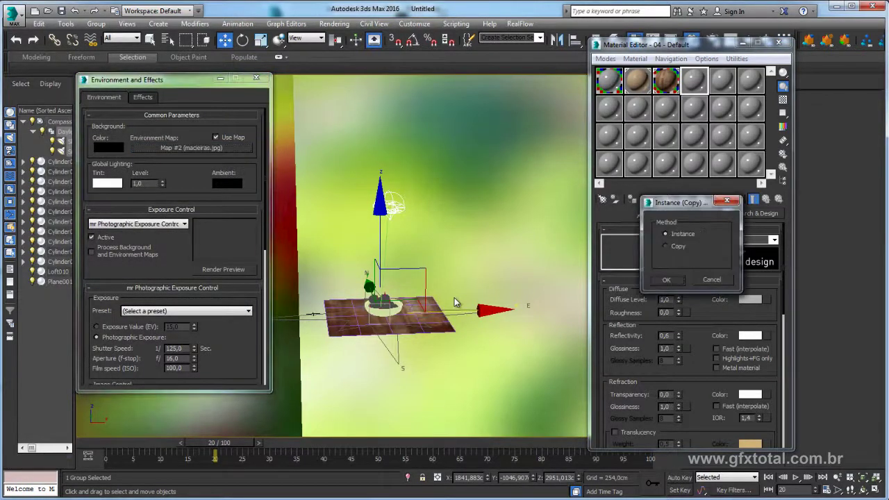
{"action": "key", "text": "Return"}
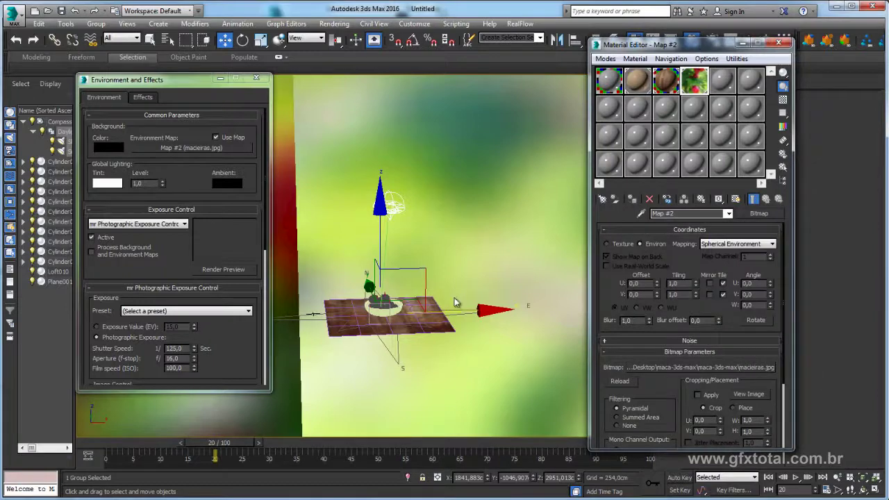
{"action": "left_click", "coordinate": [737, 244]}
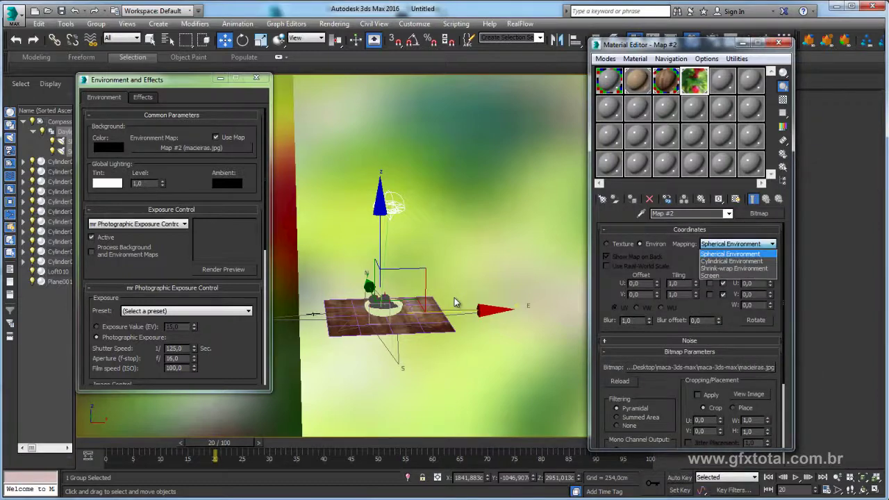
{"action": "key", "text": "Return"}
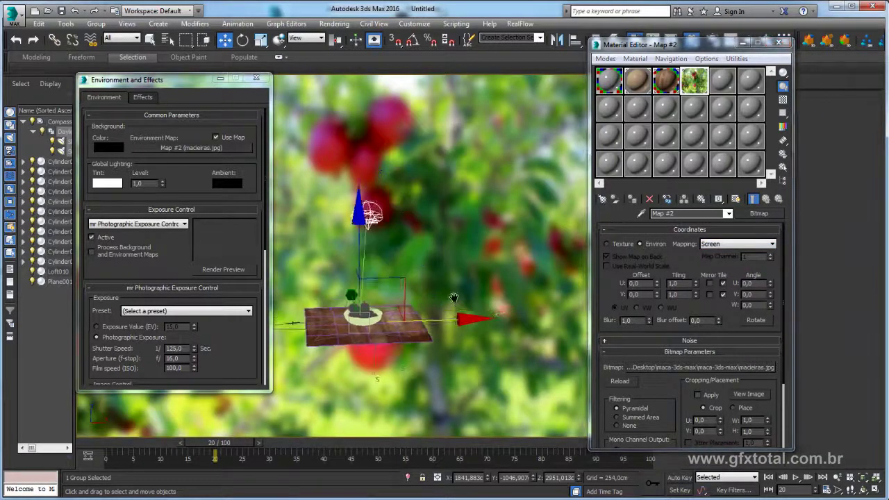
Close the Material Editor and Environment windows and adjust the zoom on the basket.
{"action": "key", "text": "m"}
{"action": "key", "text": "8"}
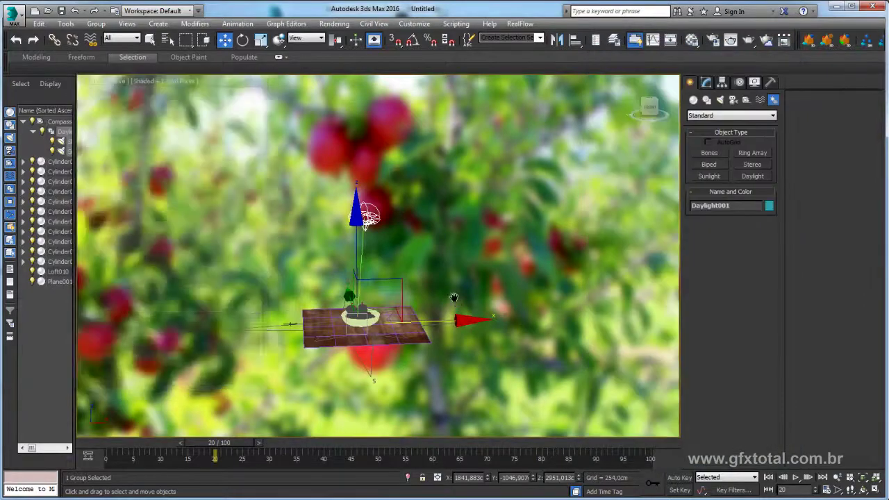
{"action": "scroll", "coordinate": [455, 303], "scroll_direction": "up", "scroll_amount": 3}
{"action": "scroll", "coordinate": [455, 302], "scroll_direction": "up", "scroll_amount": 3}
{"action": "scroll", "coordinate": [454, 297], "scroll_direction": "up", "scroll_amount": 2}
{"action": "scroll", "coordinate": [454, 297], "scroll_direction": "up", "scroll_amount": 2}
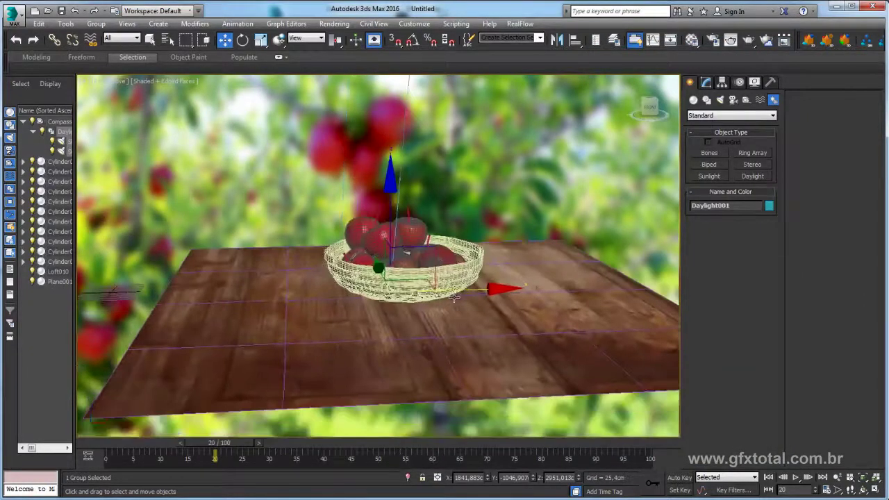
{"action": "scroll", "coordinate": [454, 297], "scroll_direction": "up", "scroll_amount": 2}
{"action": "scroll", "coordinate": [453, 297], "scroll_direction": "up", "scroll_amount": 2}
{"action": "scroll", "coordinate": [453, 297], "scroll_direction": "down", "scroll_amount": 2}
{"action": "scroll", "coordinate": [454, 297], "scroll_direction": "up", "scroll_amount": 4}
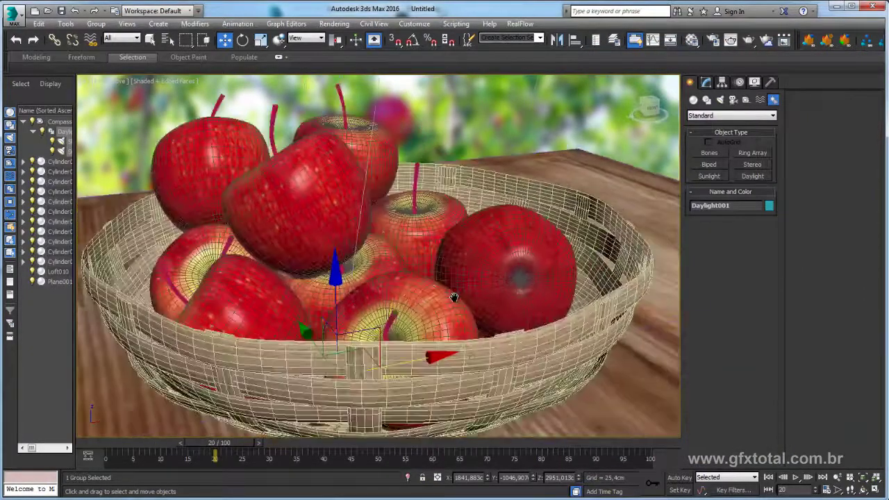
{"action": "scroll", "coordinate": [453, 298], "scroll_direction": "up", "scroll_amount": 1}
{"action": "scroll", "coordinate": [453, 297], "scroll_direction": "down", "scroll_amount": 2}
{"action": "scroll", "coordinate": [453, 297], "scroll_direction": "up", "scroll_amount": 2}
{"action": "scroll", "coordinate": [453, 297], "scroll_direction": "up", "scroll_amount": 1}
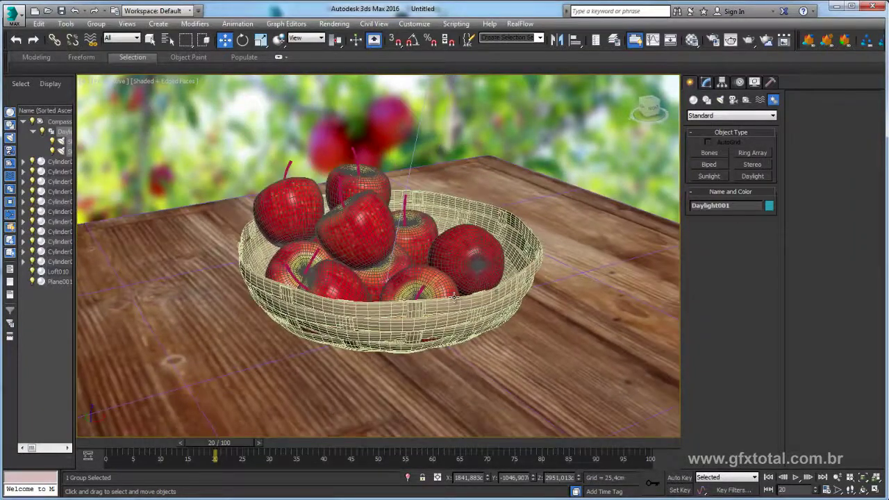
{"action": "scroll", "coordinate": [453, 297], "scroll_direction": "up", "scroll_amount": 2}
{"action": "scroll", "coordinate": [453, 297], "scroll_direction": "up", "scroll_amount": 2}
{"action": "scroll", "coordinate": [453, 297], "scroll_direction": "up", "scroll_amount": 1}
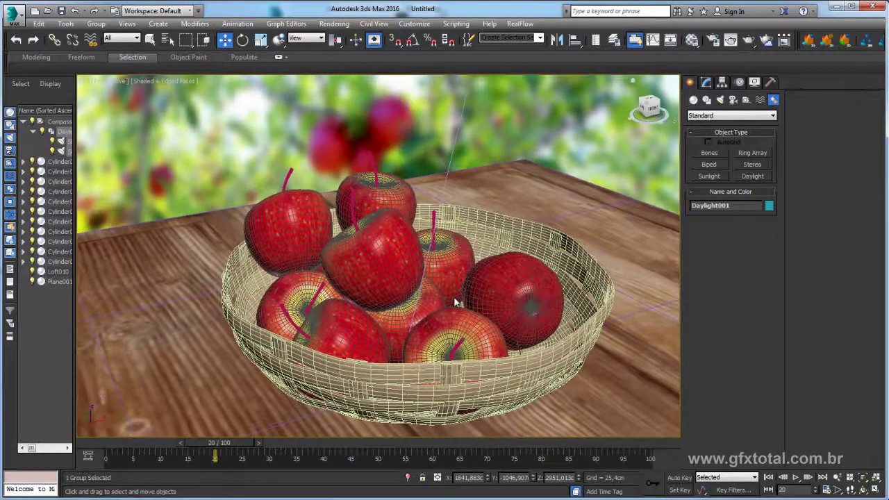
Render the current view of the basket, then close the rendered frame.
{"action": "key", "text": "shift+q"}
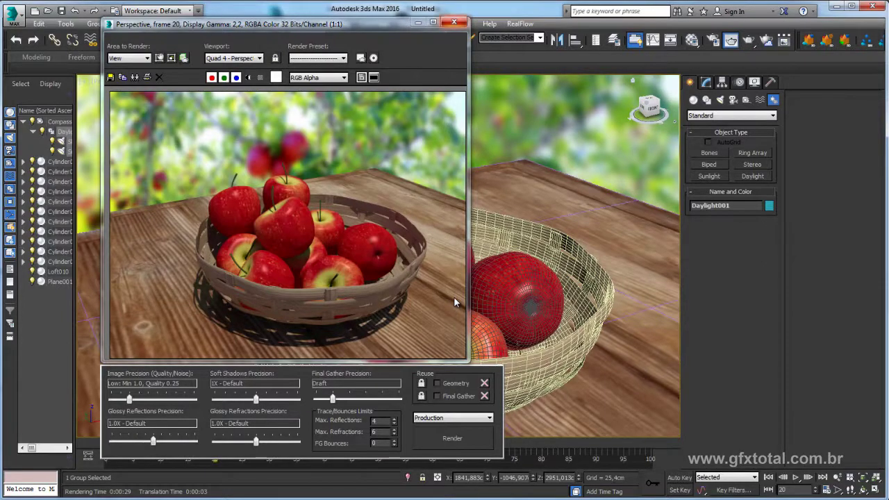
{"action": "left_click", "coordinate": [454, 22]}
{"action": "scroll", "coordinate": [454, 297], "scroll_direction": "down", "scroll_amount": 4}
{"action": "scroll", "coordinate": [455, 297], "scroll_direction": "down", "scroll_amount": 5}
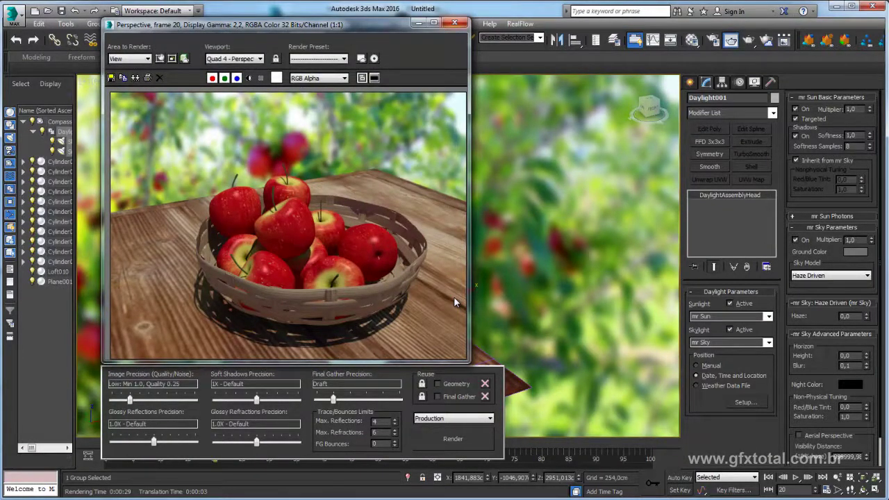
{"action": "left_click", "coordinate": [454, 23]}
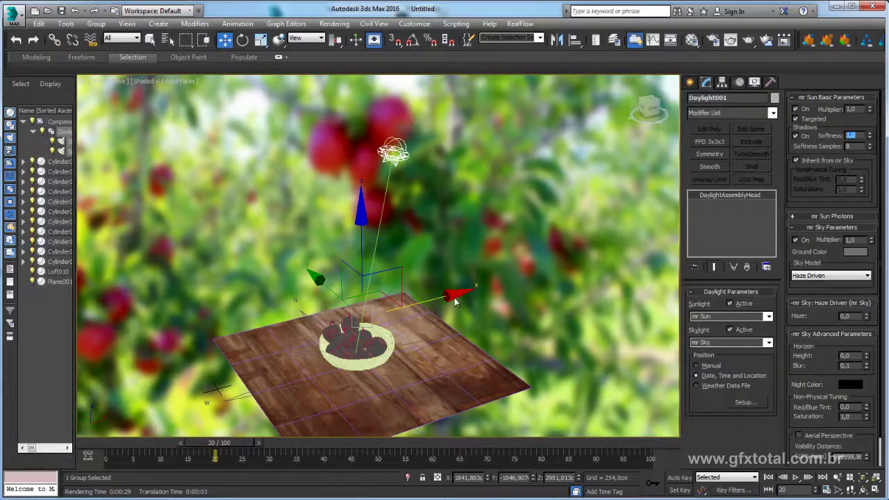
Set mr Sun shadow Softness to 4,0 and Softness Samples to 32, then clone the render frame.
{"action": "type", "text": "4"}
{"action": "key", "text": "Return"}
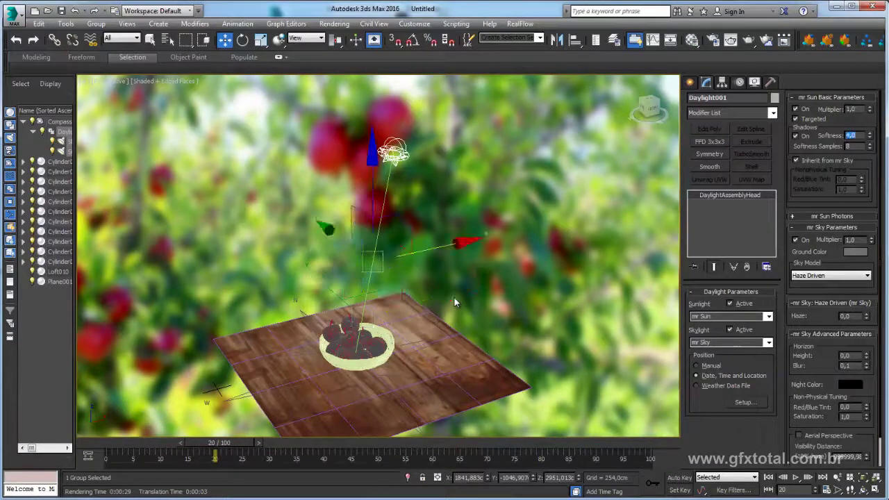
{"action": "key", "text": "Tab"}
{"action": "scroll", "coordinate": [452, 297], "scroll_direction": "up", "scroll_amount": 2}
{"action": "scroll", "coordinate": [452, 298], "scroll_direction": "up", "scroll_amount": 5}
{"action": "scroll", "coordinate": [455, 297], "scroll_direction": "up", "scroll_amount": 2}
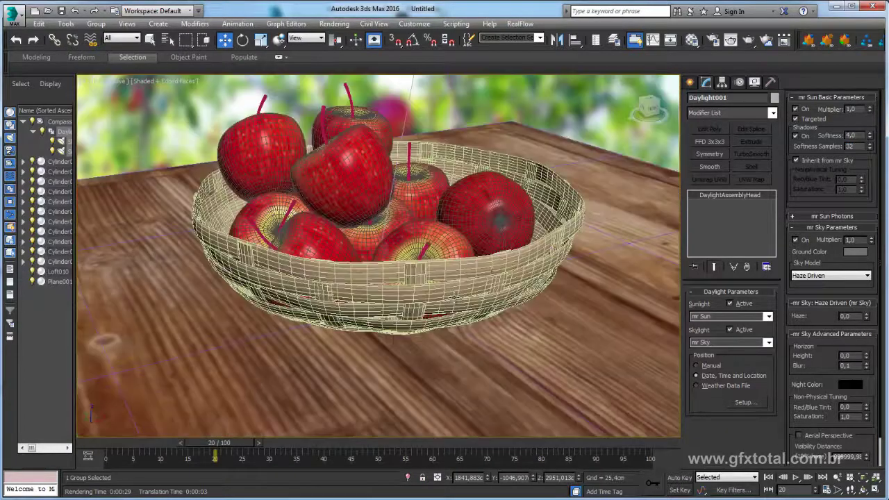
{"action": "scroll", "coordinate": [453, 297], "scroll_direction": "up", "scroll_amount": 2}
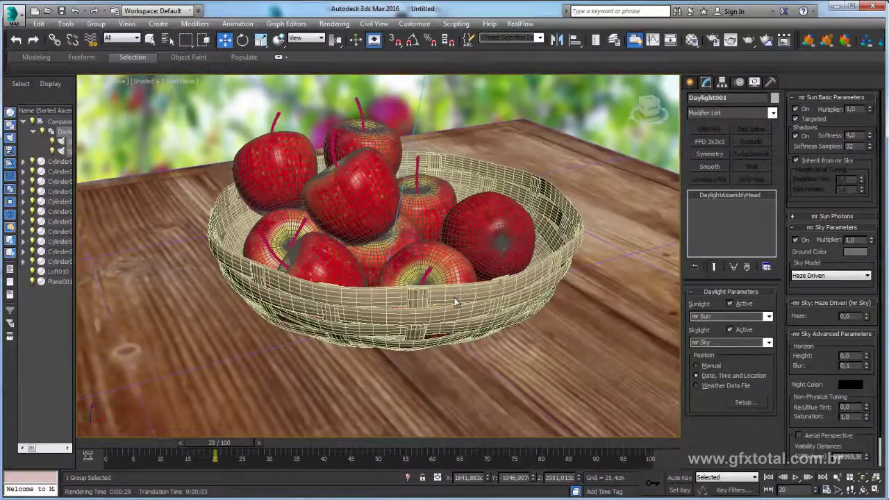
{"action": "key", "text": "shift+q"}
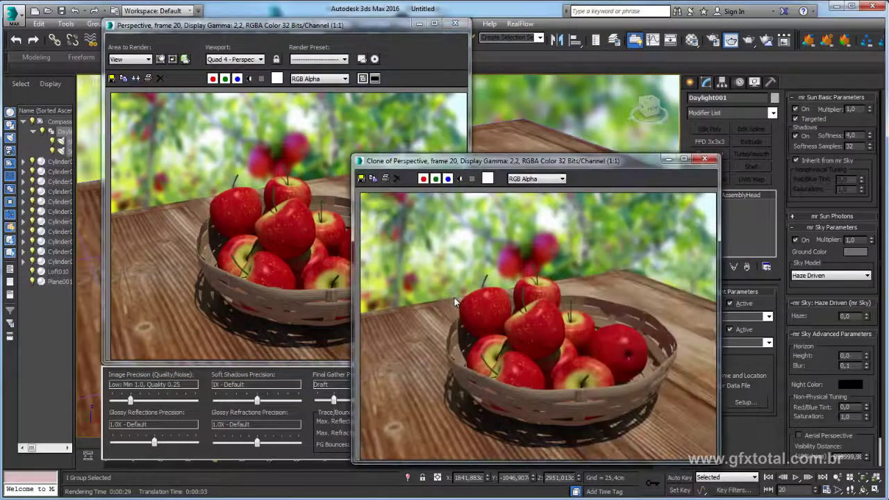
Render the basket with the softer sun shadows and recenter the view on the apple bowl.
{"action": "key", "text": "shift+q"}
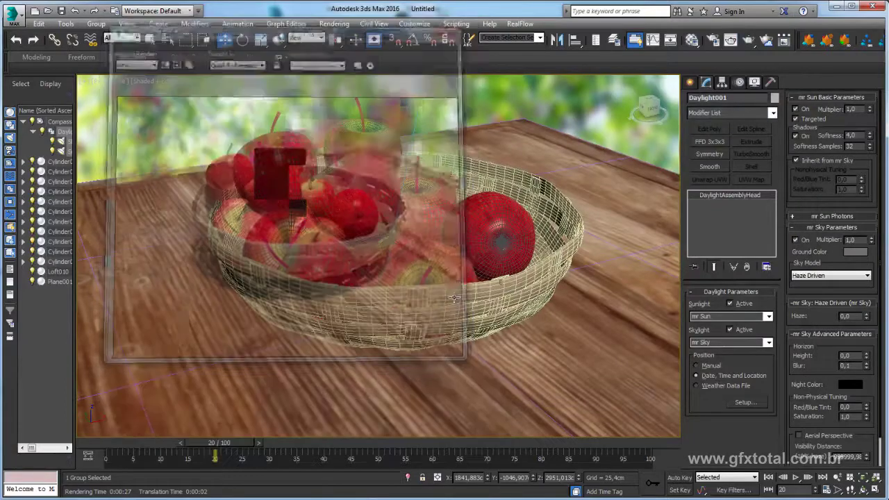
{"action": "scroll", "coordinate": [454, 297], "scroll_direction": "down", "scroll_amount": 5}
{"action": "scroll", "coordinate": [455, 299], "scroll_direction": "down", "scroll_amount": 4}
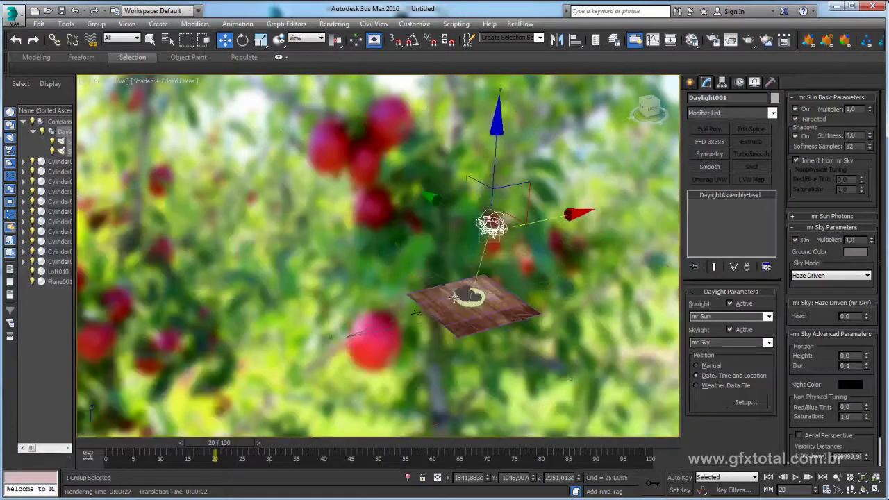
{"action": "scroll", "coordinate": [454, 298], "scroll_direction": "up", "scroll_amount": 3}
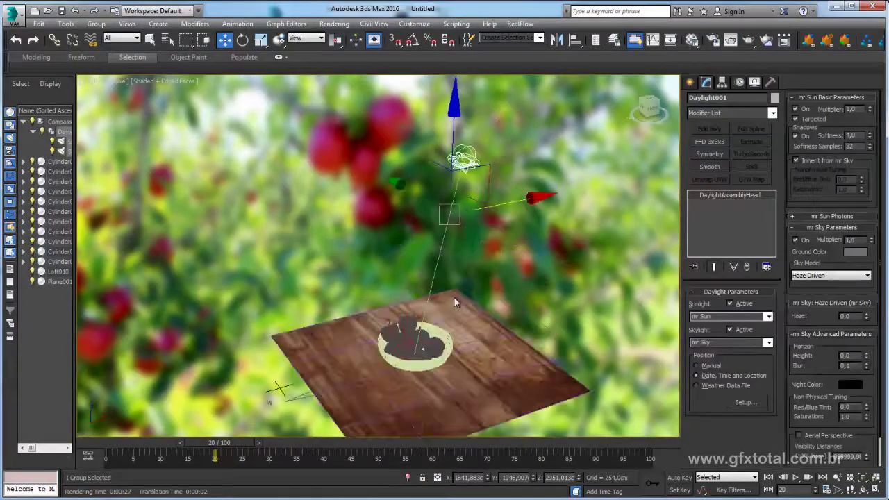
{"action": "scroll", "coordinate": [455, 299], "scroll_direction": "up", "scroll_amount": 3}
{"action": "scroll", "coordinate": [454, 297], "scroll_direction": "up", "scroll_amount": 3}
{"action": "middle_click_drag", "start_coordinate": [454, 297], "coordinate": [453, 297]}
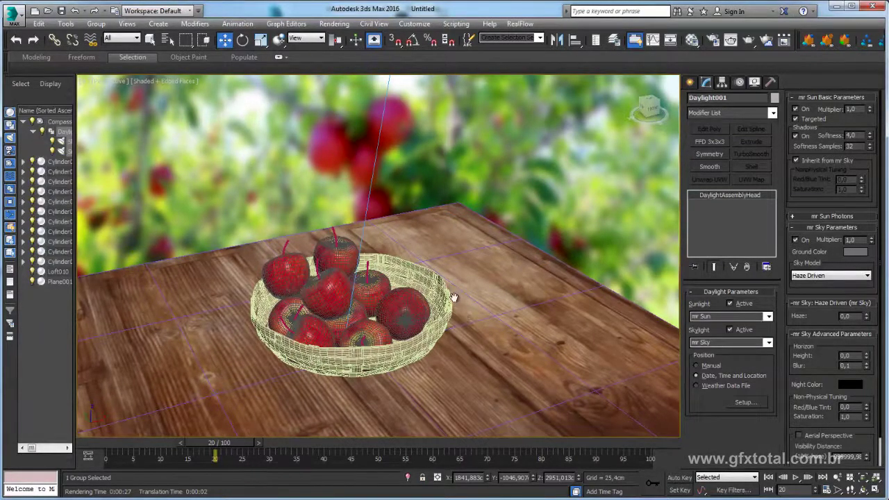
{"action": "scroll", "coordinate": [454, 300], "scroll_direction": "up", "scroll_amount": 1}
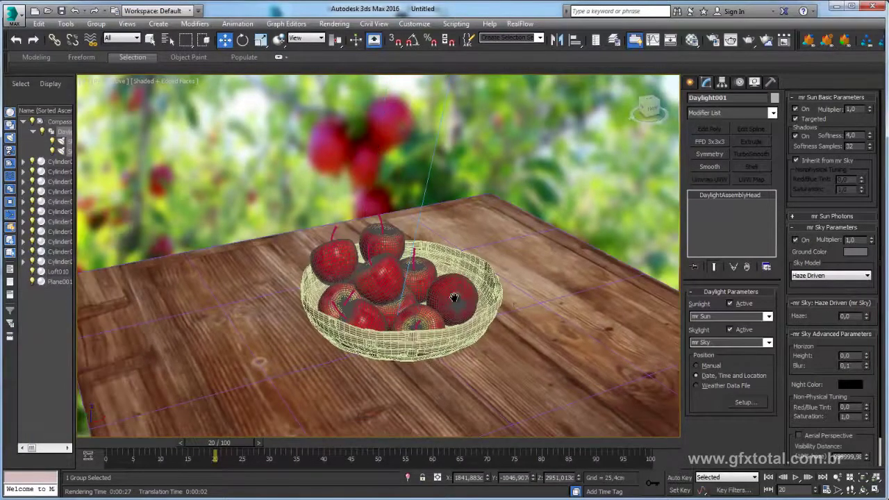
{"action": "scroll", "coordinate": [455, 300], "scroll_direction": "up", "scroll_amount": 2}
{"action": "scroll", "coordinate": [453, 298], "scroll_direction": "up", "scroll_amount": 2}
{"action": "scroll", "coordinate": [453, 297], "scroll_direction": "up", "scroll_amount": 1}
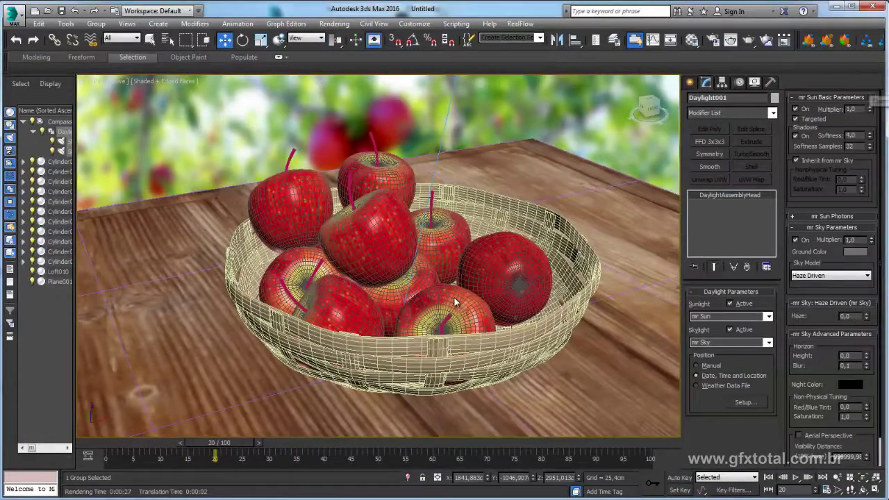
Render with the mr Sun Multiplier at 10,0, then set it back to 1 and render again.
{"action": "type", "text": "6,8"}
{"action": "left_click_drag", "start_coordinate": [454, 297], "coordinate": [455, 301]}
{"action": "key", "text": "shift+q"}
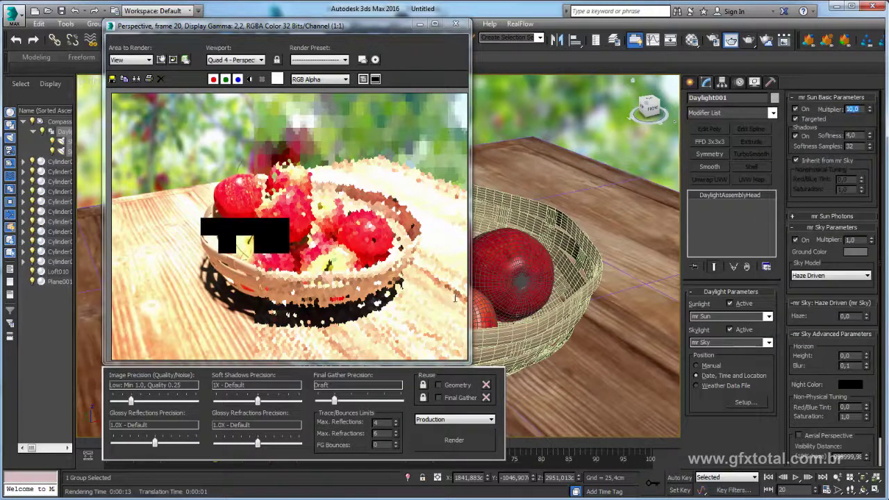
{"action": "type", "text": "1"}
{"action": "key", "text": "Return"}
{"action": "key", "text": "shift+q"}
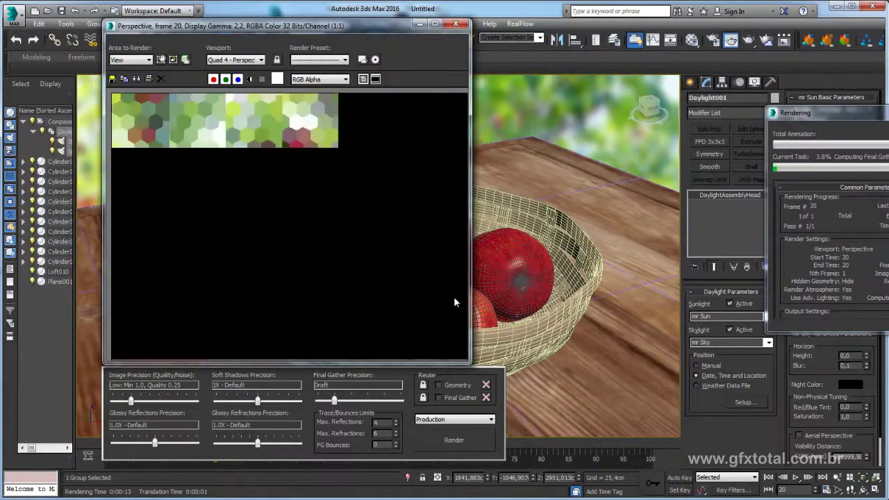
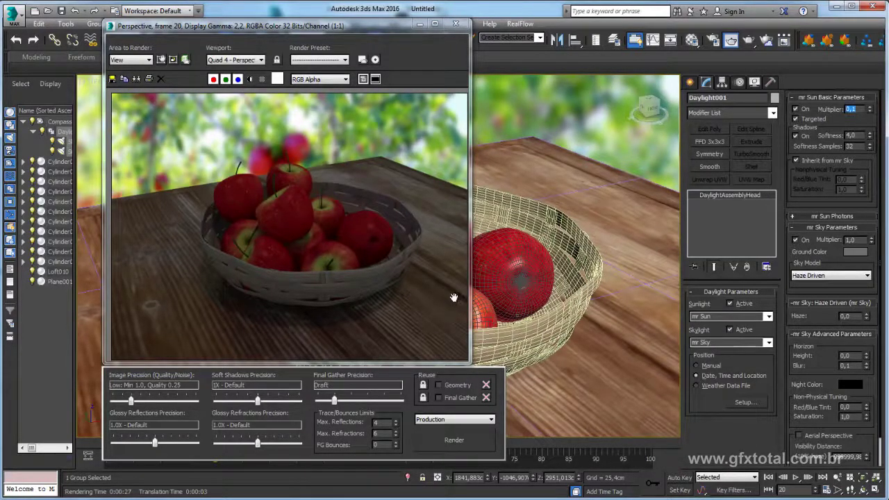
Set the mr Sun multiplier to 0,75 and re-render the apple basket scene.
{"action": "type", "text": "1"}
{"action": "key", "text": "Return"}
{"action": "key", "text": "shift+q"}
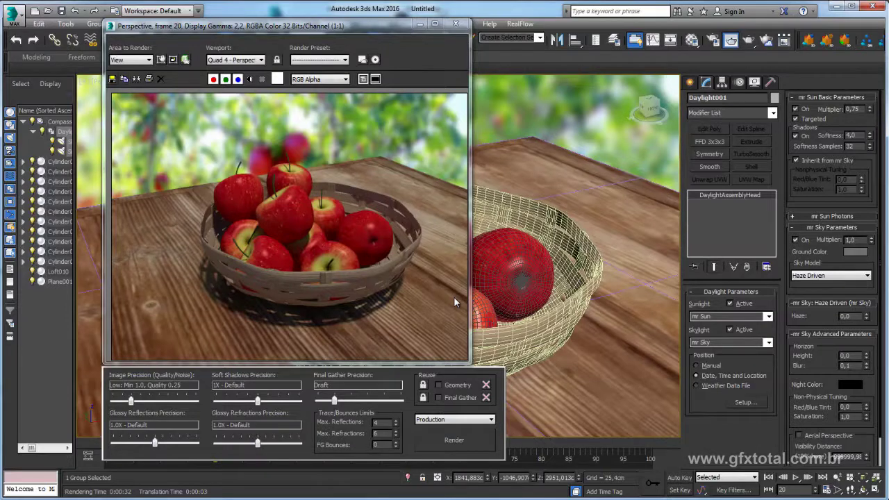
{"action": "key", "text": "ctrl+s"}
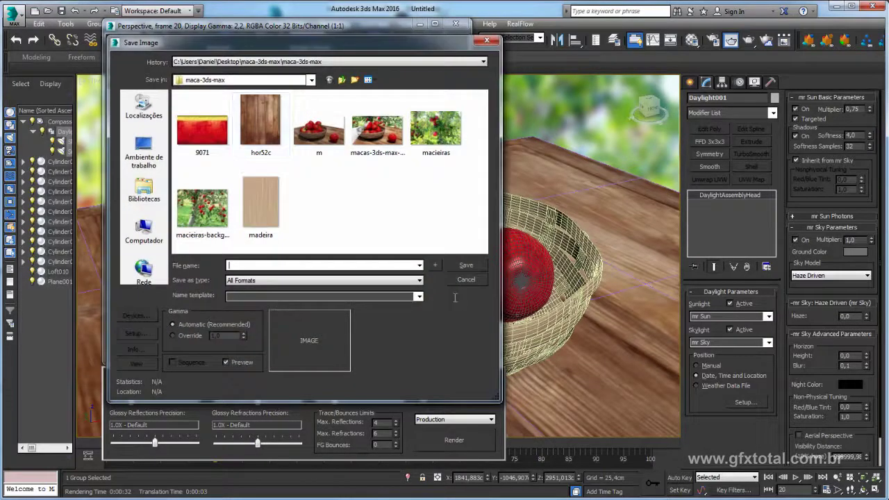
Save the render as JPEG 'Render aula' at quality 100 and close the frame window.
{"action": "type", "text": "Ren"}
{"action": "type", "text": "der au"}
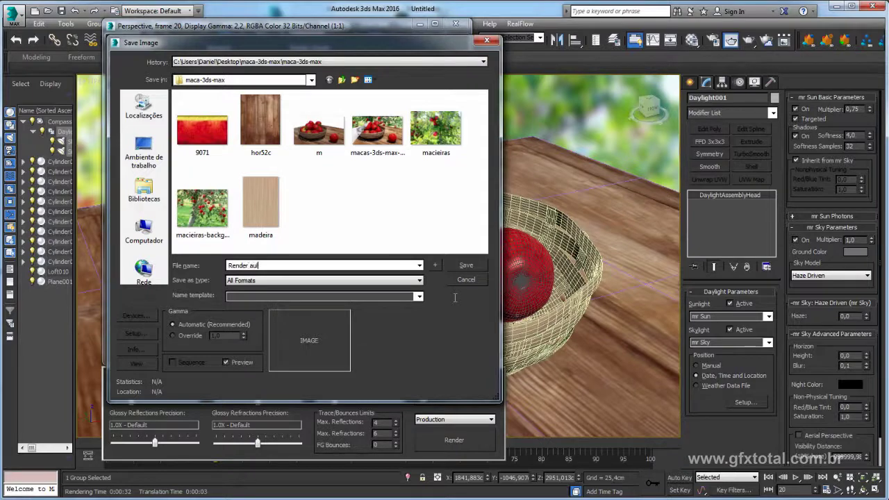
{"action": "type", "text": "la"}
{"action": "key", "text": "Tab"}
{"action": "key", "text": "alt+Down"}
{"action": "key", "text": "Down"}
{"action": "key", "text": "Down"}
{"action": "key", "text": "Down"}
{"action": "key", "text": "Down"}
{"action": "key", "text": "Down"}
{"action": "key", "text": "Down"}
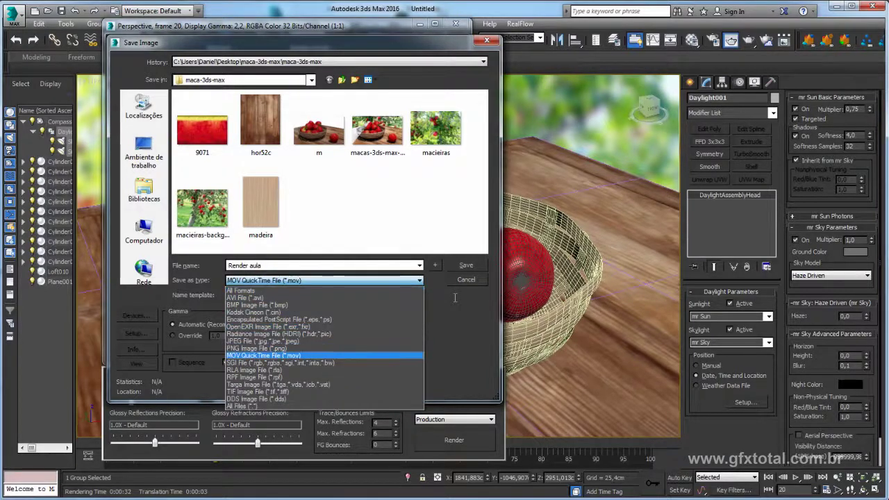
{"action": "key", "text": "Up"}
{"action": "key", "text": "Up"}
{"action": "key", "text": "Return"}
{"action": "key", "text": "Return"}
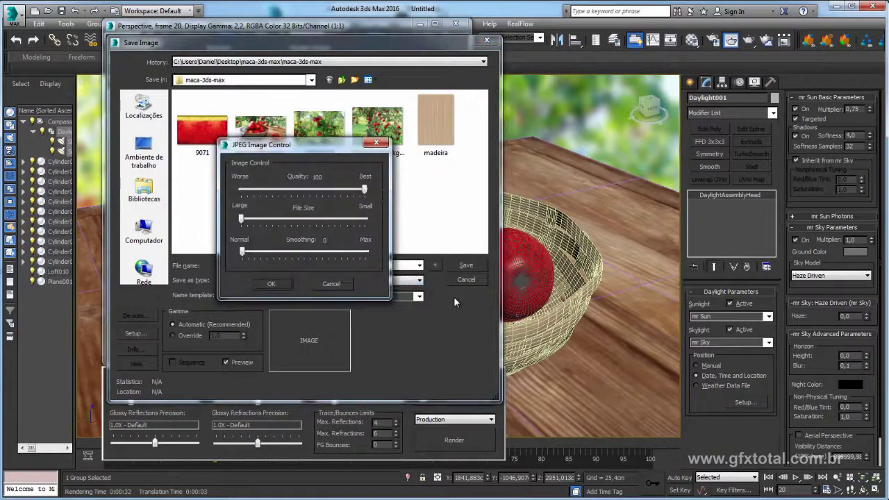
{"action": "key", "text": "Return"}
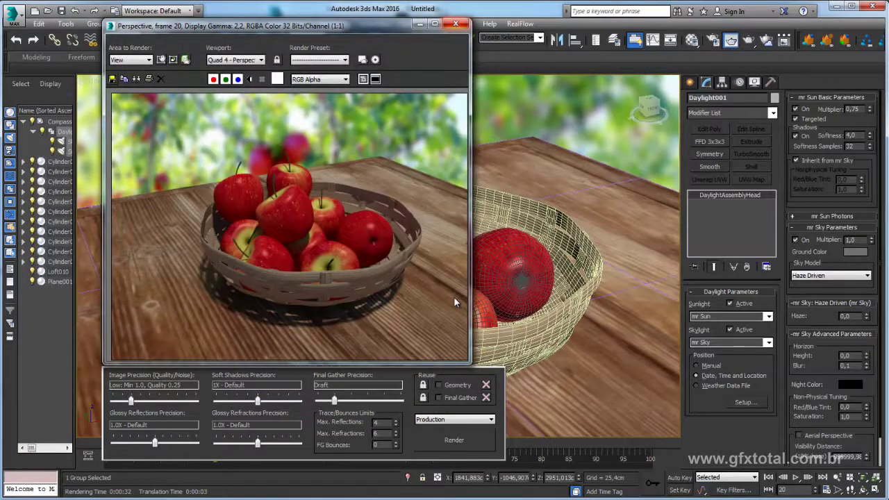
{"action": "left_click", "coordinate": [455, 24]}
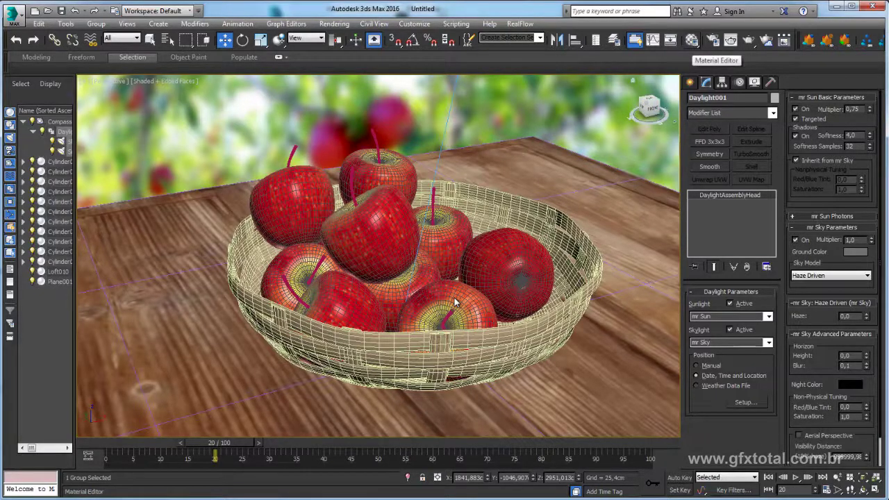
Change the unused material slot's type to a mental ray material.
{"action": "key", "text": "m"}
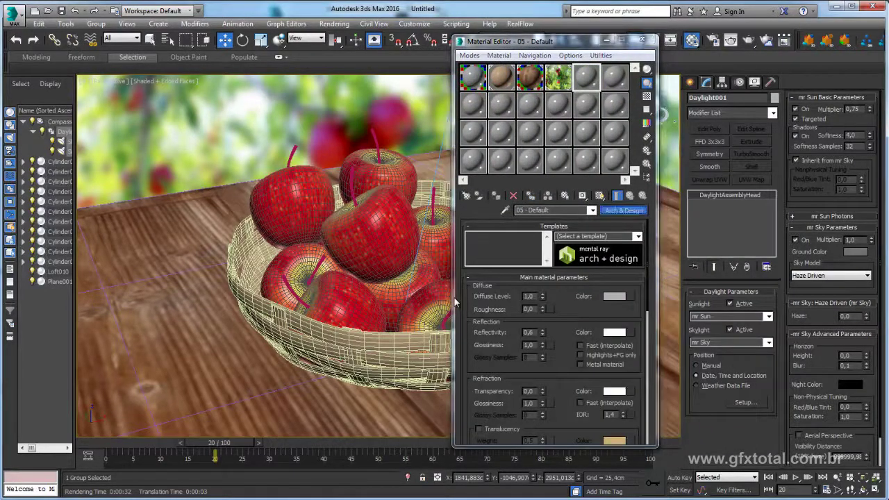
{"action": "left_click", "coordinate": [623, 210]}
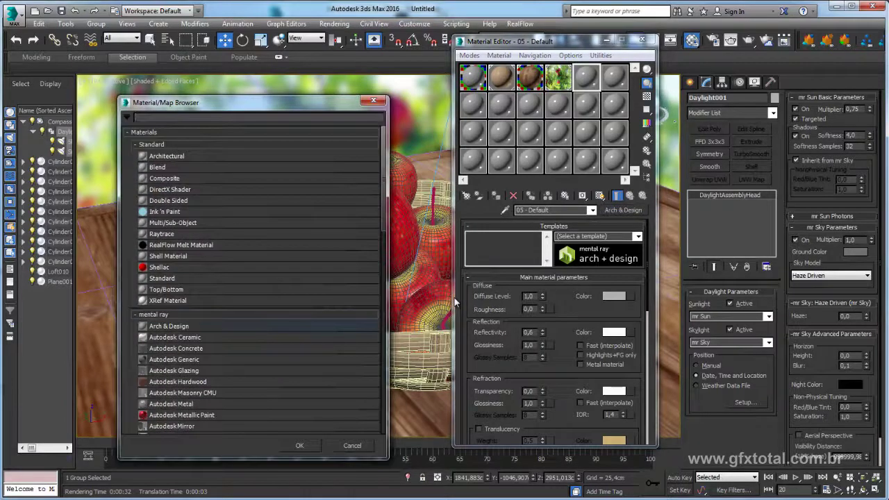
{"action": "scroll", "coordinate": [455, 302], "scroll_direction": "down", "scroll_amount": 1}
{"action": "scroll", "coordinate": [454, 302], "scroll_direction": "down", "scroll_amount": 2}
{"action": "scroll", "coordinate": [454, 302], "scroll_direction": "down", "scroll_amount": 4}
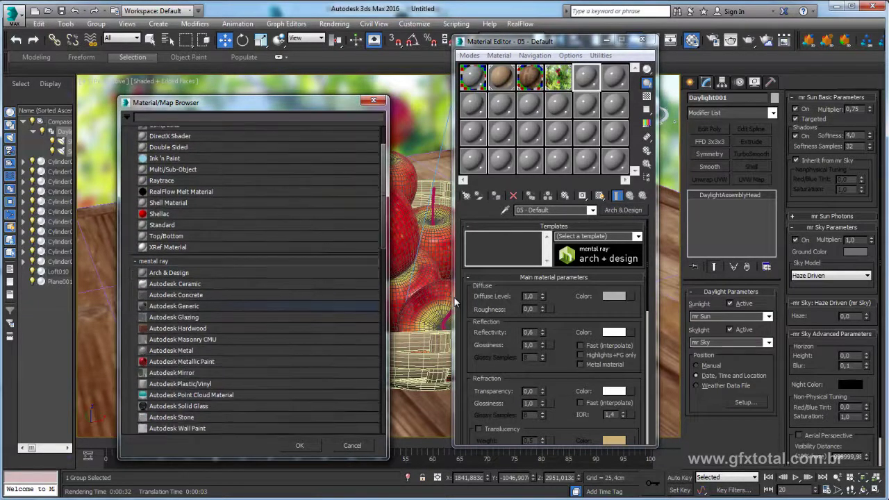
{"action": "scroll", "coordinate": [454, 302], "scroll_direction": "down", "scroll_amount": 4}
{"action": "scroll", "coordinate": [455, 302], "scroll_direction": "down", "scroll_amount": 1}
{"action": "scroll", "coordinate": [455, 302], "scroll_direction": "down", "scroll_amount": 1}
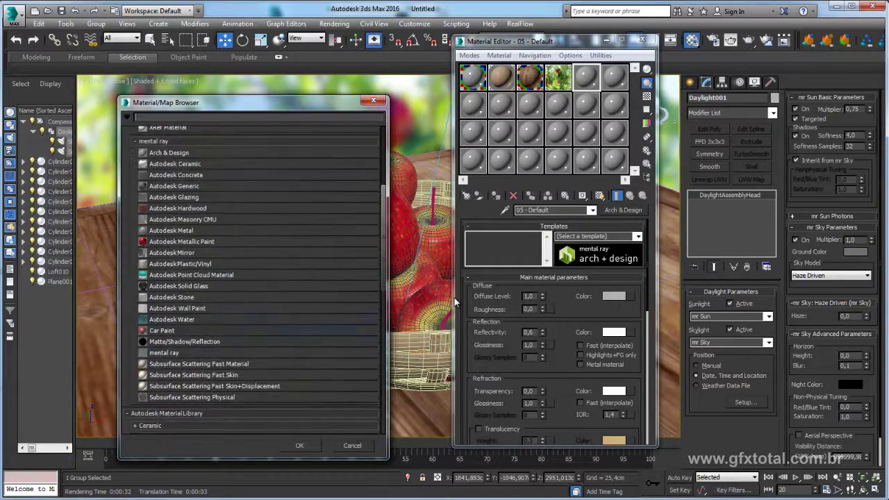
{"action": "type", "text": "mental ray"}
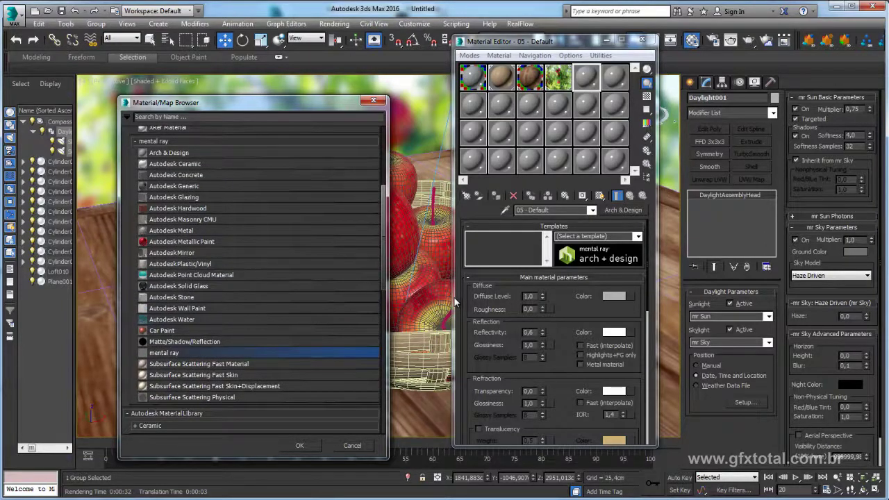
{"action": "key", "text": "Return"}
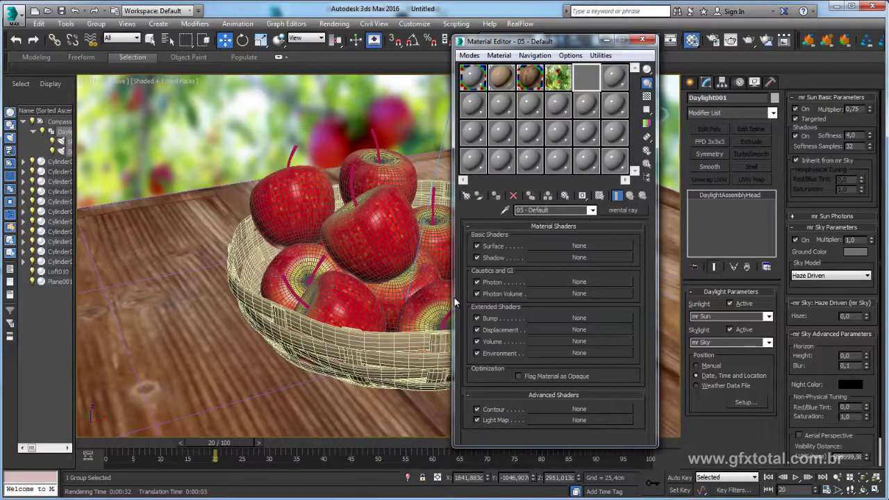
Assign an Ambient/Reflective Occlusion map to the mental ray material's Surface shader.
{"action": "left_click", "coordinate": [579, 245]}
{"action": "scroll", "coordinate": [257, 277], "scroll_direction": "down", "scroll_amount": 5}
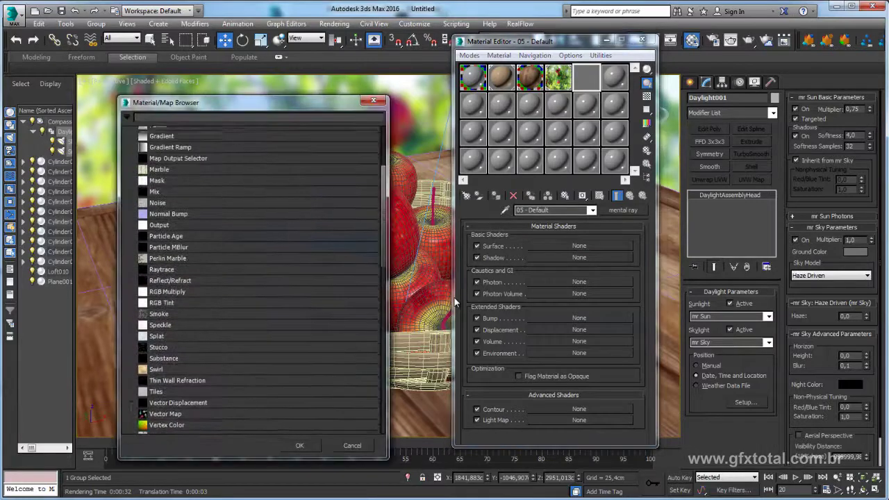
{"action": "scroll", "coordinate": [257, 278], "scroll_direction": "down", "scroll_amount": 5}
{"action": "scroll", "coordinate": [455, 302], "scroll_direction": "down", "scroll_amount": 3}
{"action": "scroll", "coordinate": [454, 302], "scroll_direction": "down", "scroll_amount": 2}
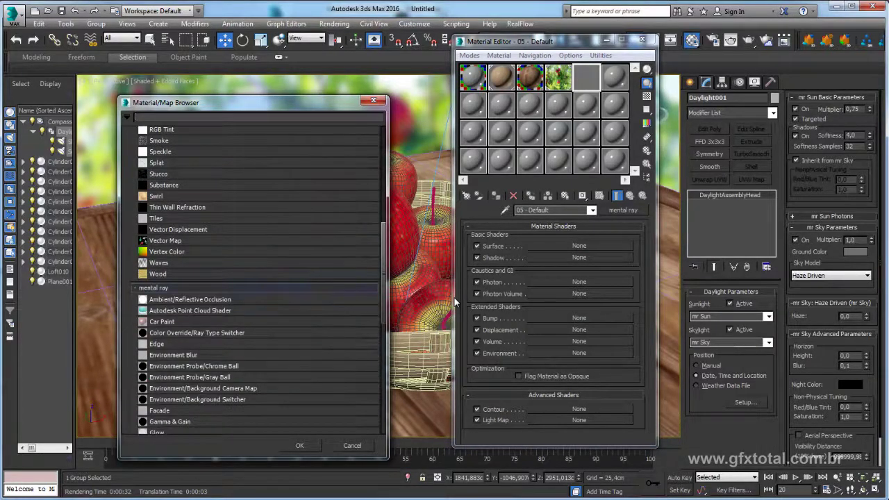
{"action": "scroll", "coordinate": [455, 302], "scroll_direction": "down", "scroll_amount": 1}
{"action": "key", "text": "Up"}
{"action": "key", "text": "Up"}
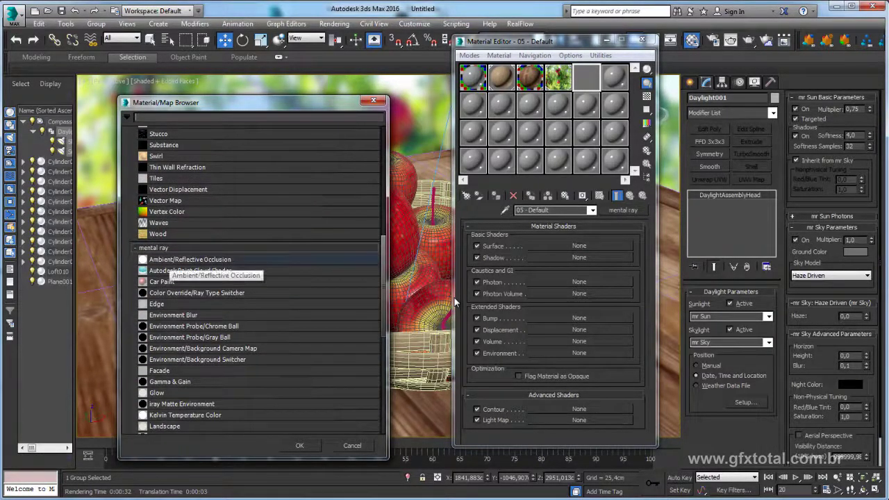
{"action": "key", "text": "Return"}
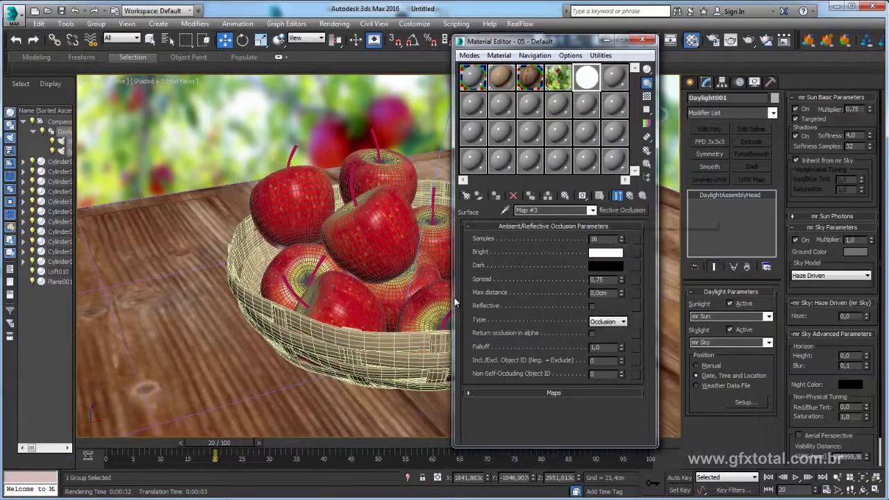
Set the occlusion map's Samples to 32.
{"action": "key", "text": "Tab"}
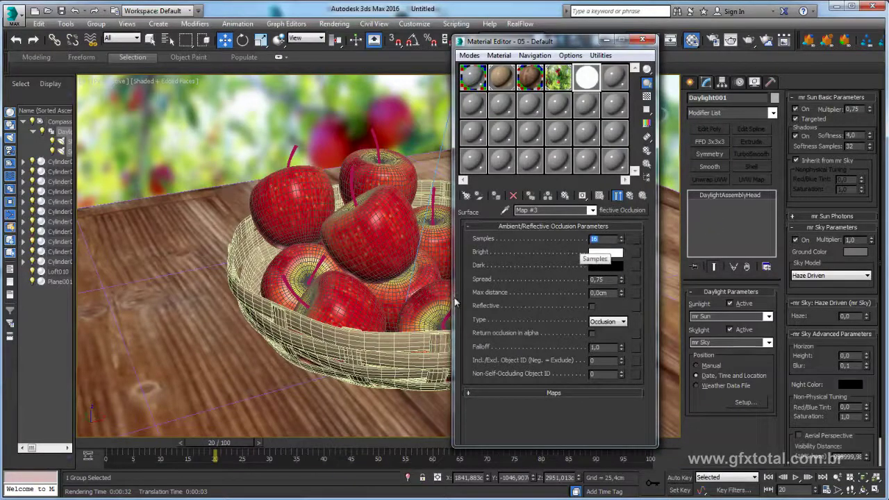
{"action": "type", "text": "32"}
{"action": "key", "text": "Return"}
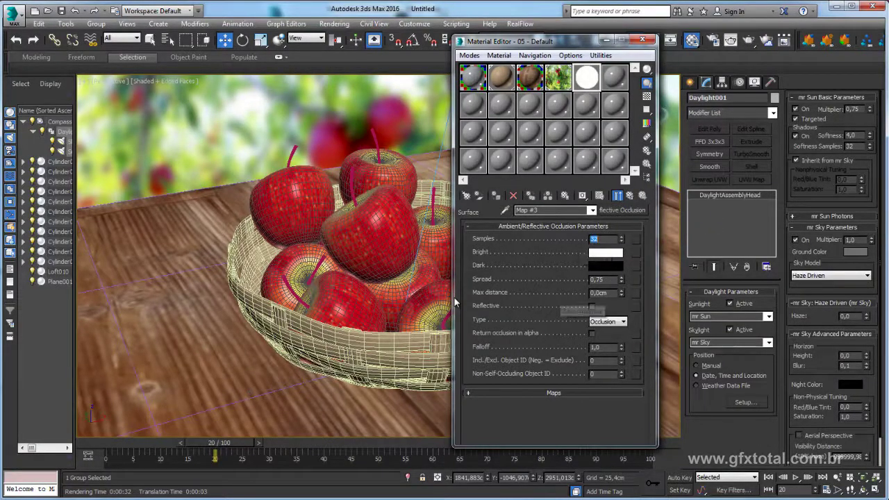
{"action": "key", "text": "Tab"}
{"action": "key", "text": "Tab"}
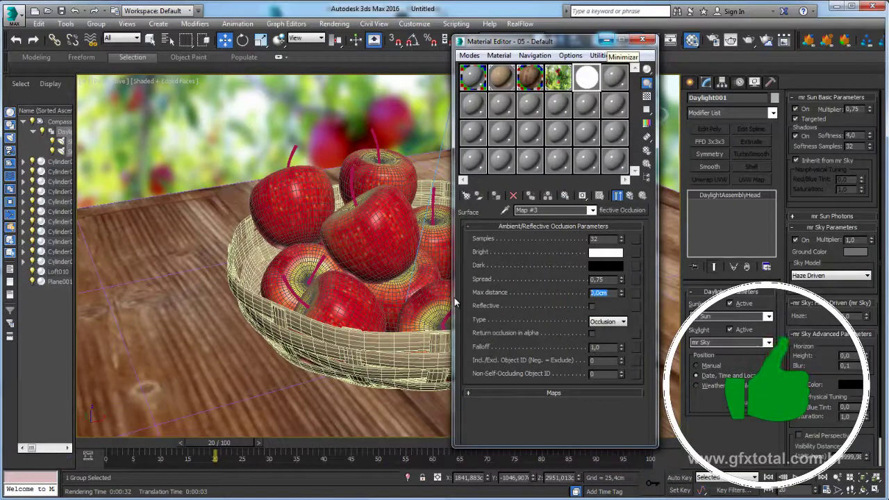
Delete the test box Box001 from the scene.
{"action": "key", "text": "m"}
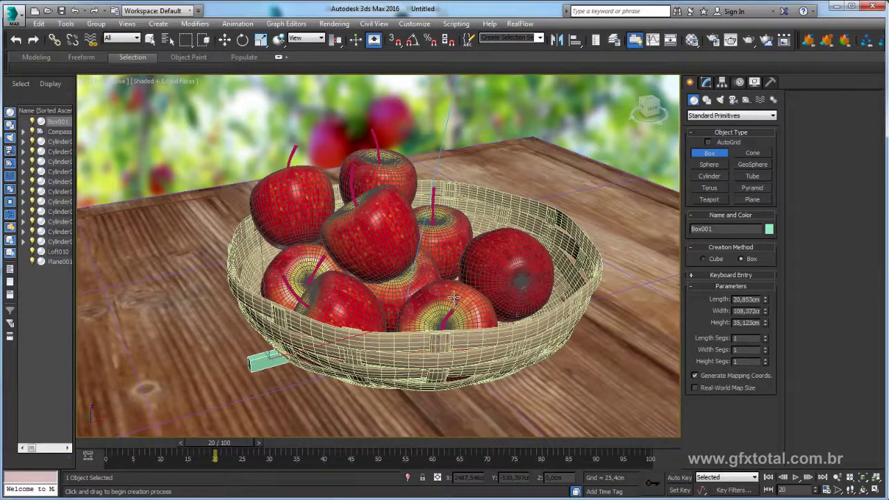
{"action": "key", "text": "w"}
{"action": "key", "text": "Delete"}
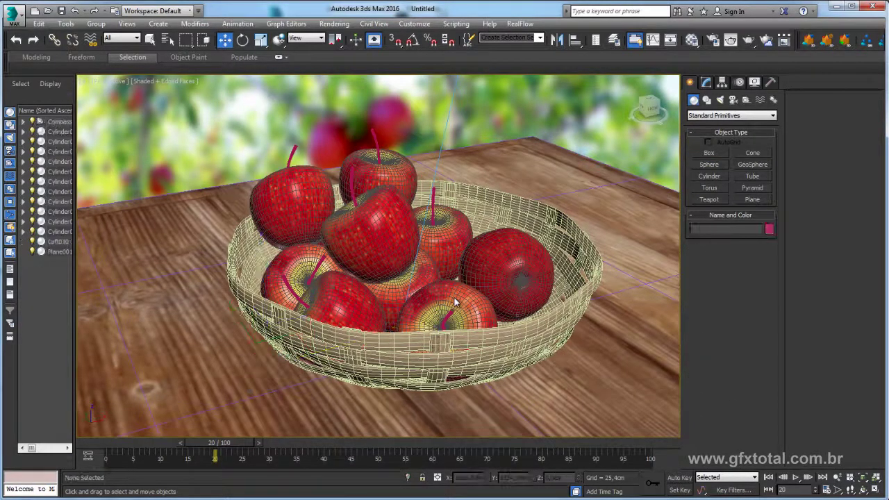
Set the occlusion map's Max distance to 110 cm.
{"action": "key", "text": "m"}
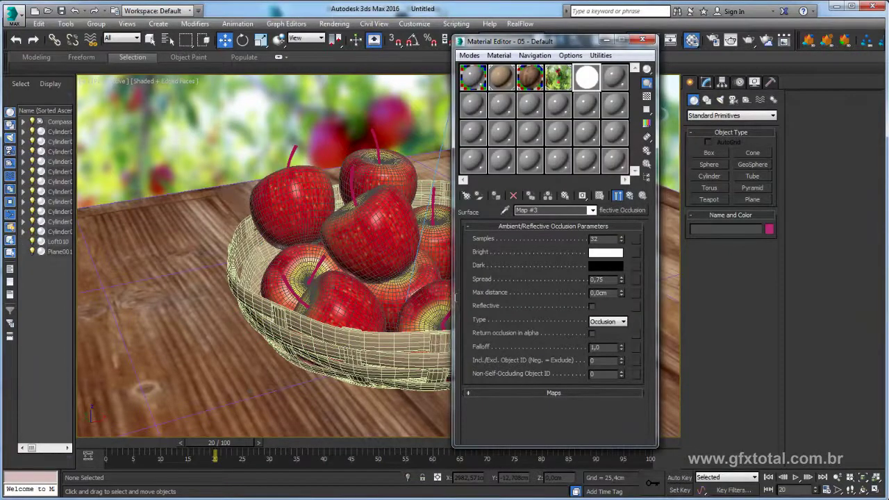
{"action": "type", "text": "110"}
{"action": "key", "text": "Return"}
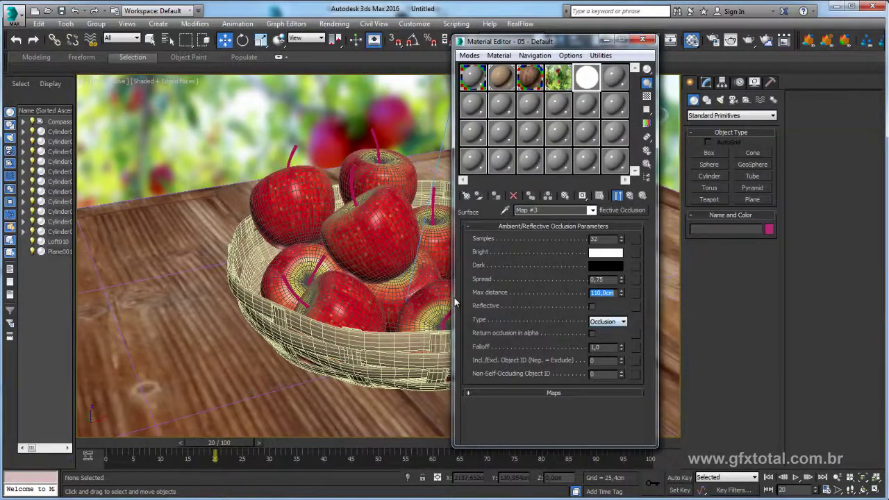
{"action": "key", "text": "shift+Tab"}
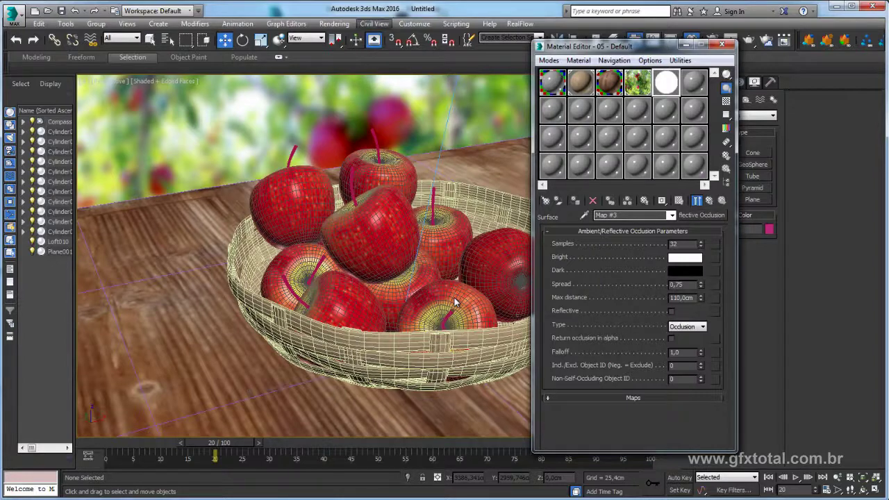
Open and close the Environment and Effects window, then move the Material Editor aside.
{"action": "key", "text": "Left"}
{"action": "key", "text": "Down"}
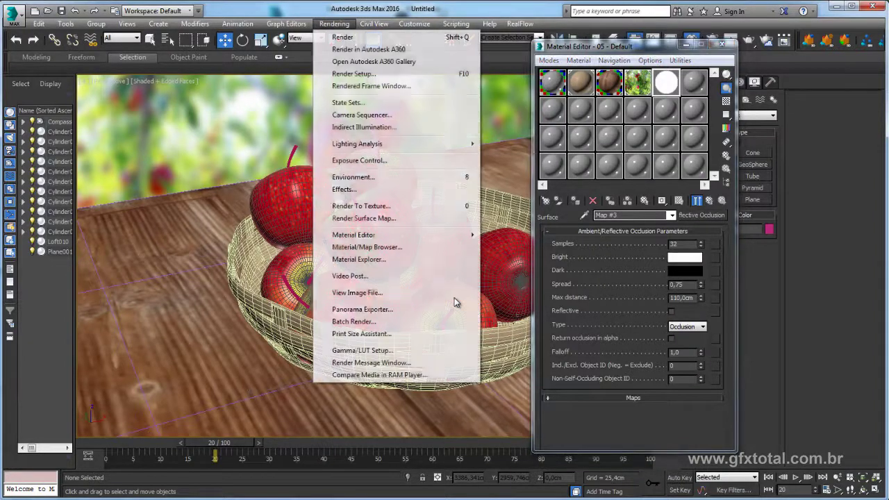
{"action": "key", "text": "Down"}
{"action": "key", "text": "Down"}
{"action": "key", "text": "Down"}
{"action": "key", "text": "Down"}
{"action": "key", "text": "Down"}
{"action": "key", "text": "Down"}
{"action": "key", "text": "Up"}
{"action": "key", "text": "Return"}
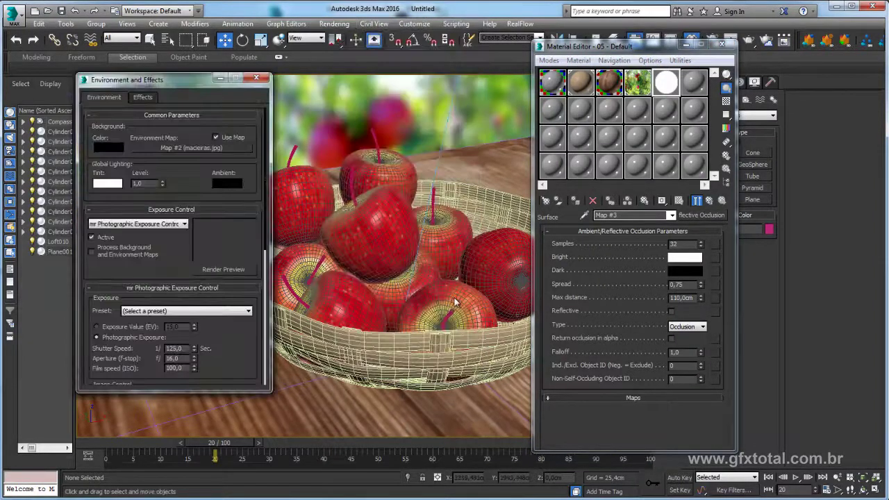
{"action": "left_click_drag", "start_coordinate": [173, 79], "coordinate": [213, 80]}
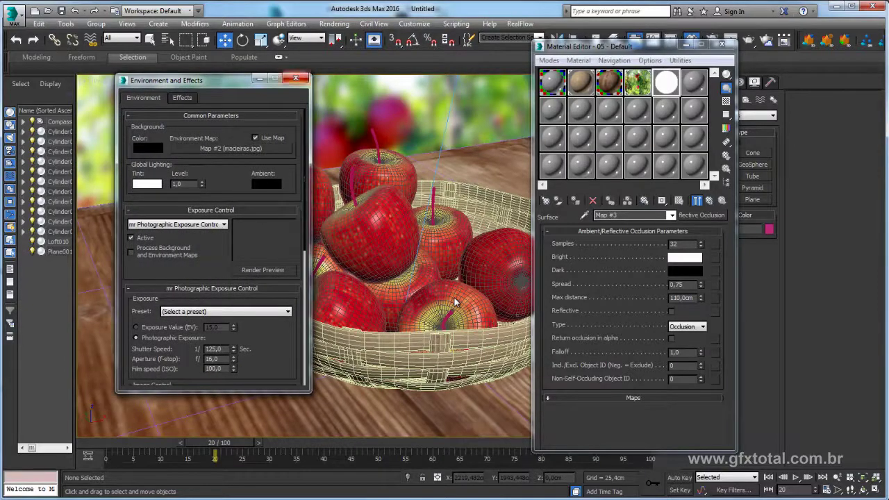
{"action": "left_click", "coordinate": [295, 78]}
{"action": "left_click_drag", "start_coordinate": [590, 46], "coordinate": [502, 65]}
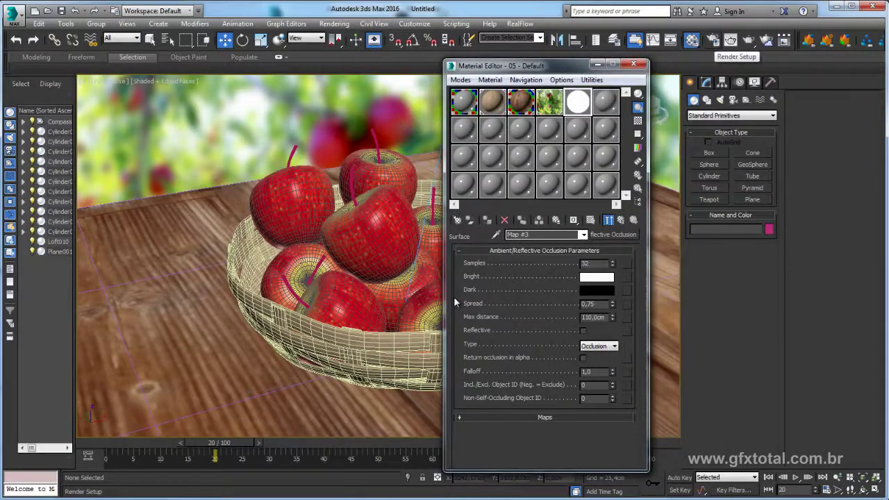
Set Material Override to an instance of 05 - Default and render the scene.
{"action": "key", "text": "F10"}
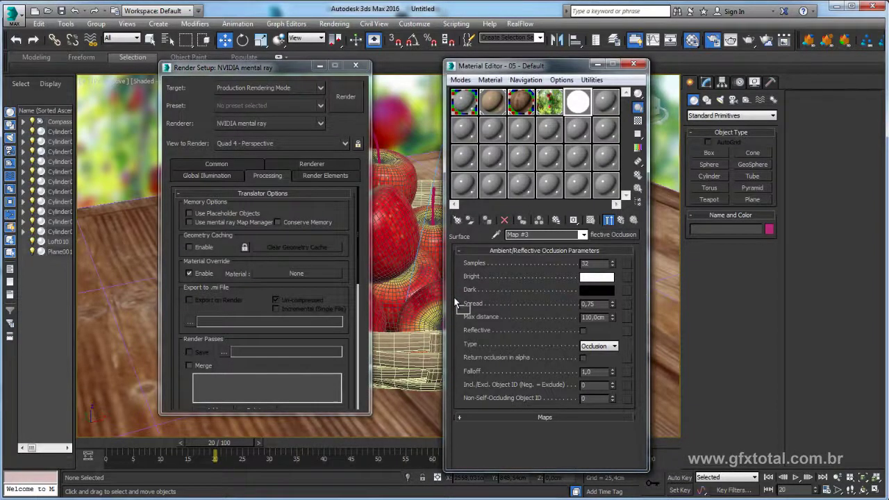
{"action": "left_click_drag", "start_coordinate": [455, 304], "coordinate": [296, 273]}
{"action": "key", "text": "Return"}
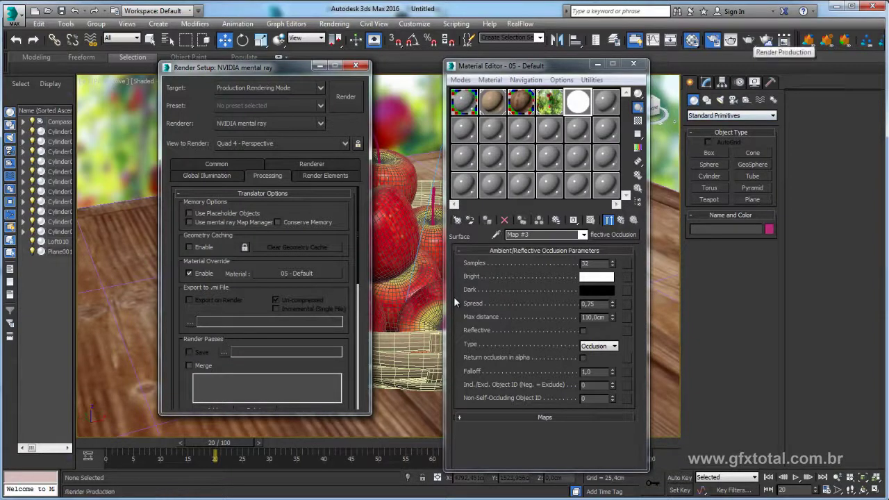
{"action": "key", "text": "shift+q"}
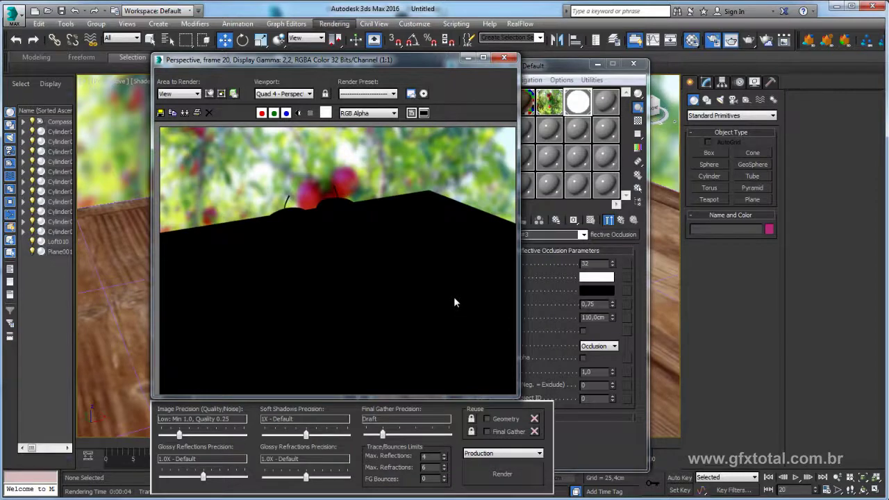
Deactivate the mr Photographic Exposure Control and re-render to get a white occlusion pass.
{"action": "key", "text": "alt+r"}
{"action": "key", "text": "Down"}
{"action": "key", "text": "Down"}
{"action": "key", "text": "Down"}
{"action": "key", "text": "Return"}
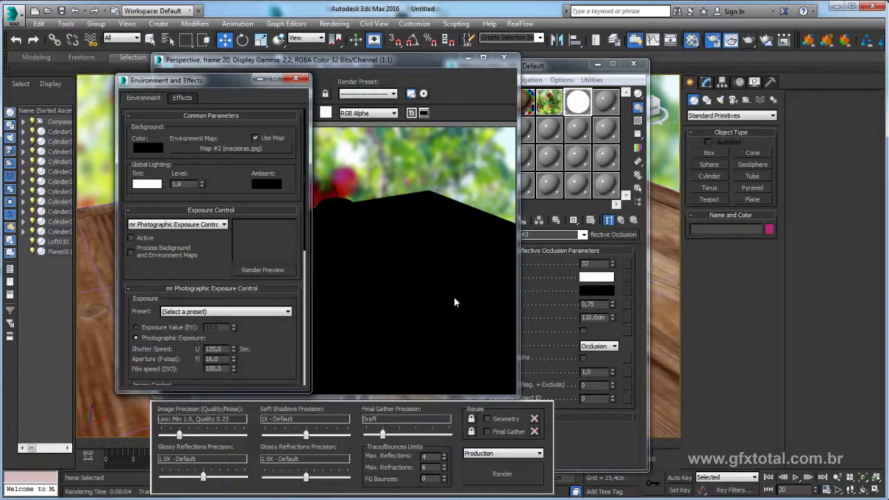
{"action": "key", "text": "8"}
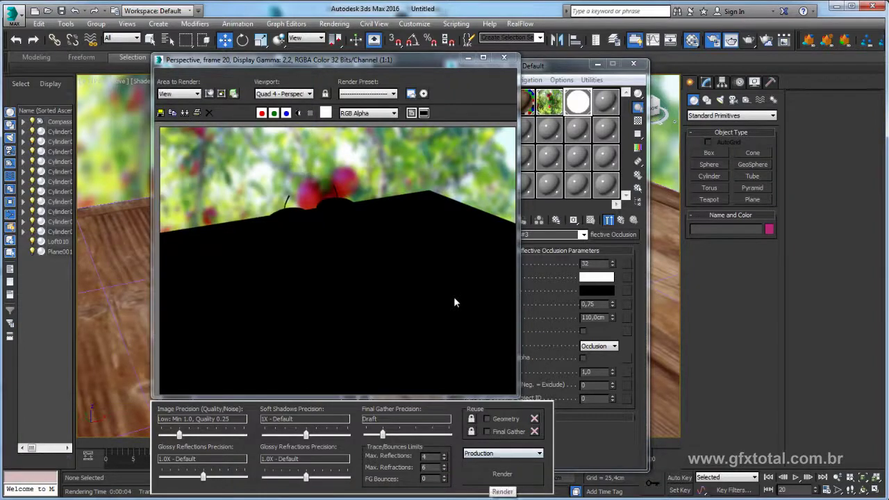
{"action": "key", "text": "shift+q"}
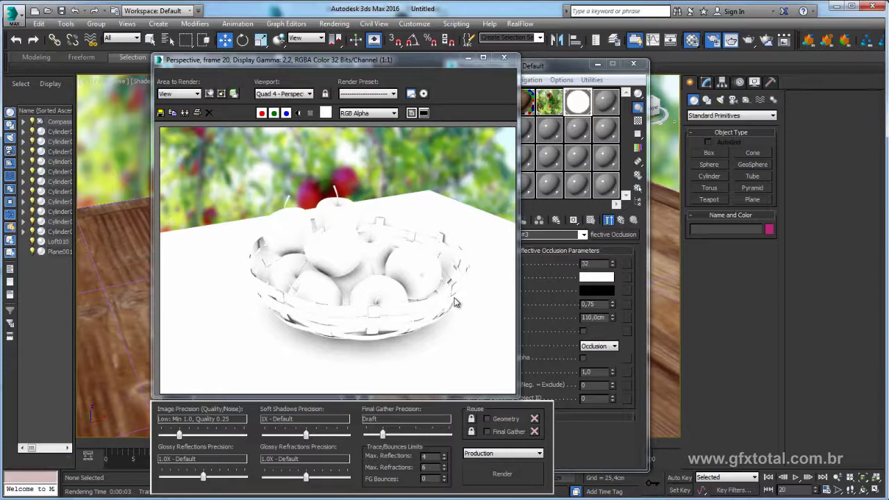
Turn off the environment map, copy white onto the background colour, and re-render.
{"action": "left_click", "coordinate": [334, 23]}
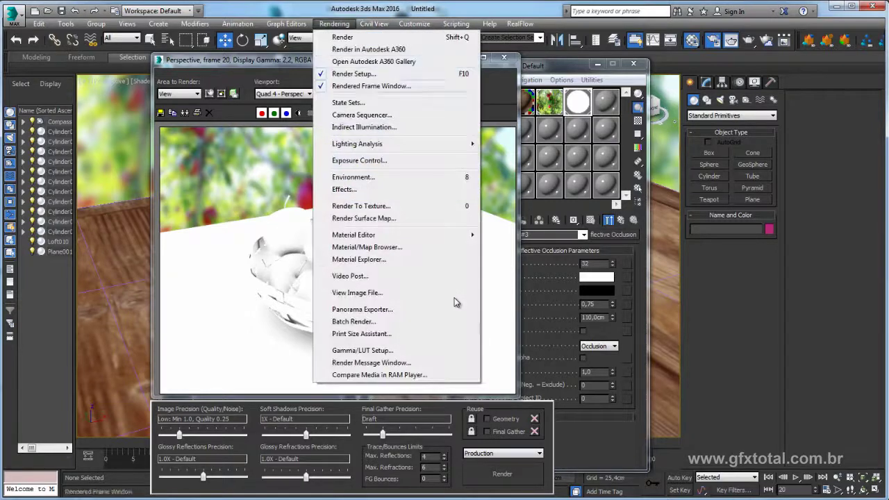
{"action": "key", "text": "8"}
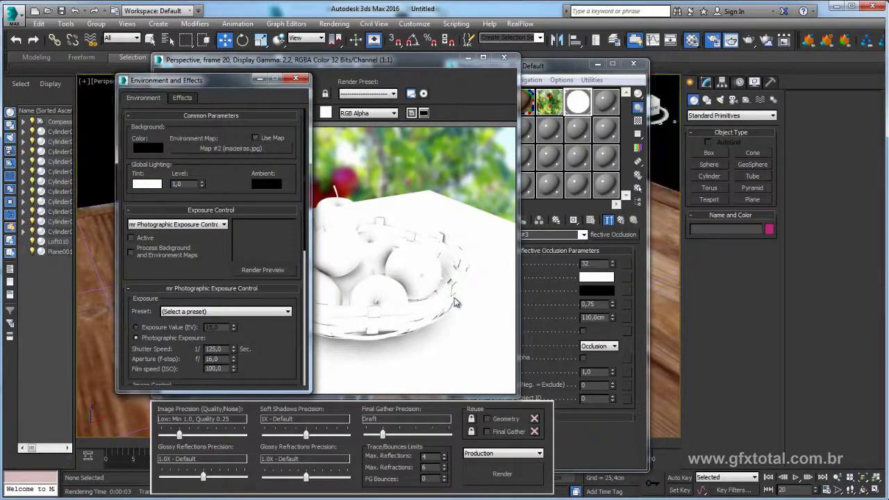
{"action": "left_click_drag", "start_coordinate": [454, 302], "coordinate": [147, 147]}
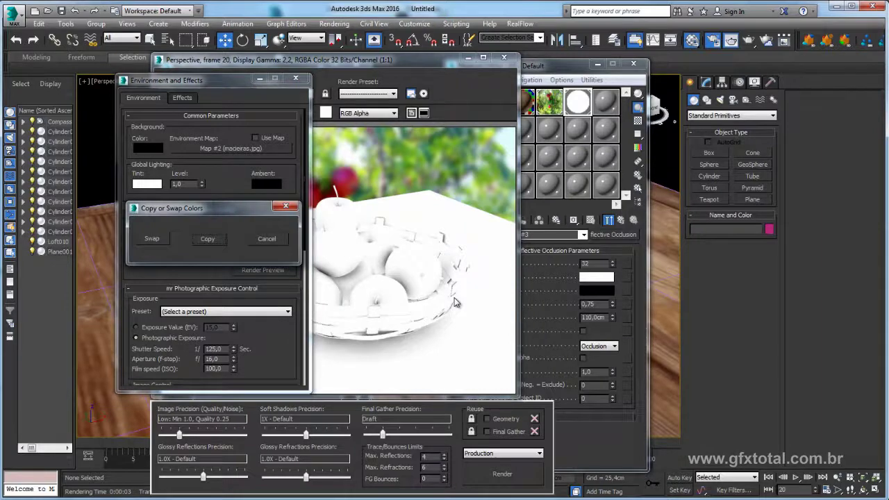
{"action": "key", "text": "Return"}
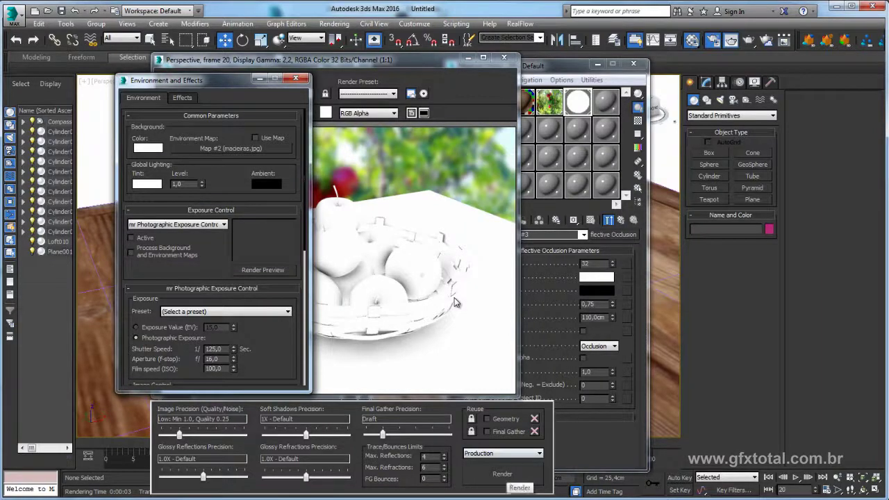
{"action": "key", "text": "shift+q"}
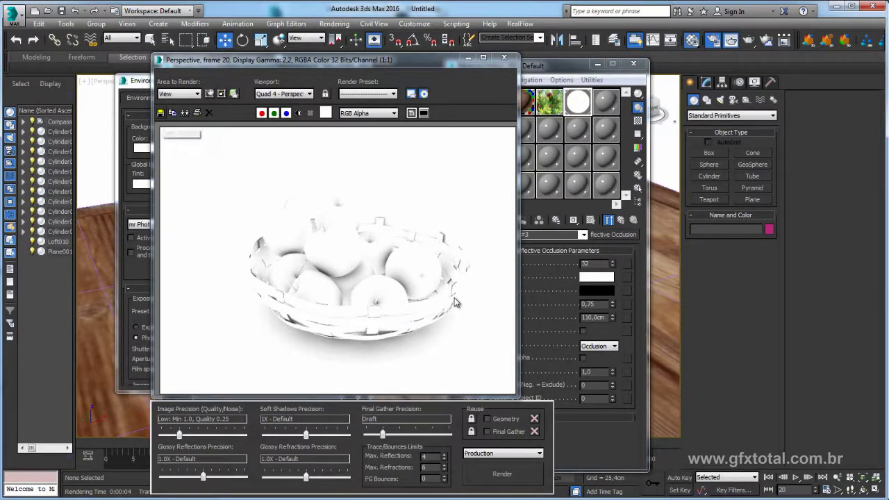
{"action": "left_click", "coordinate": [161, 112]}
Save the occlusion render as JPEG 'Render AO' in the maca-3ds-max folder.
{"action": "left_click", "coordinate": [365, 239]}
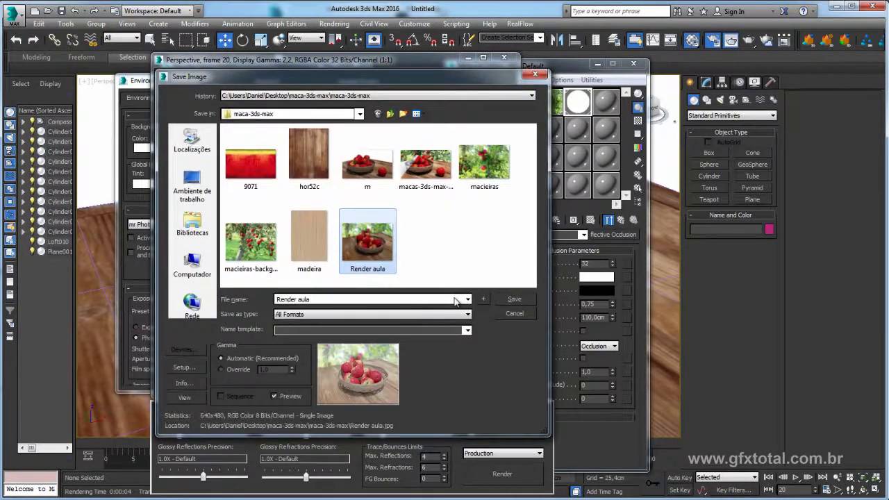
{"action": "left_click", "coordinate": [455, 298]}
{"action": "double_click", "coordinate": [454, 299]}
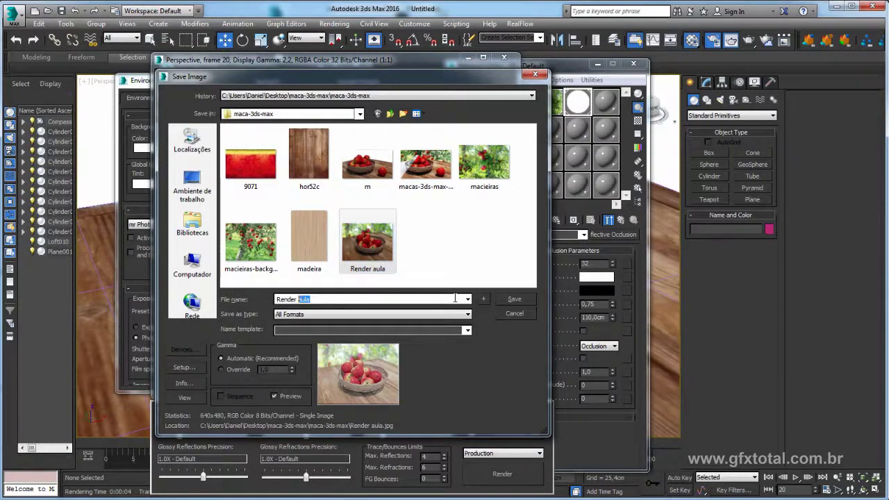
{"action": "type", "text": "AO"}
{"action": "key", "text": "Tab"}
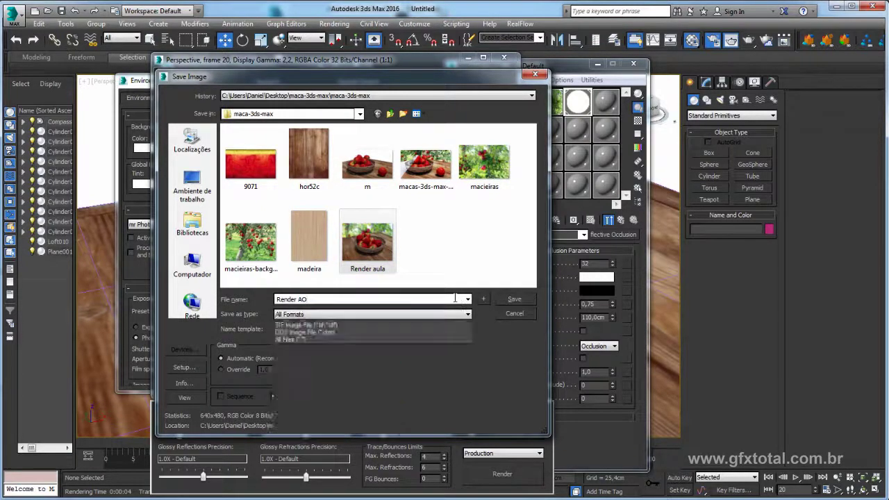
{"action": "key", "text": "alt+Down"}
{"action": "key", "text": "Down"}
{"action": "key", "text": "Down"}
{"action": "key", "text": "Down"}
{"action": "key", "text": "Down"}
{"action": "key", "text": "Down"}
{"action": "key", "text": "Down"}
{"action": "key", "text": "Return"}
{"action": "key", "text": "Return"}
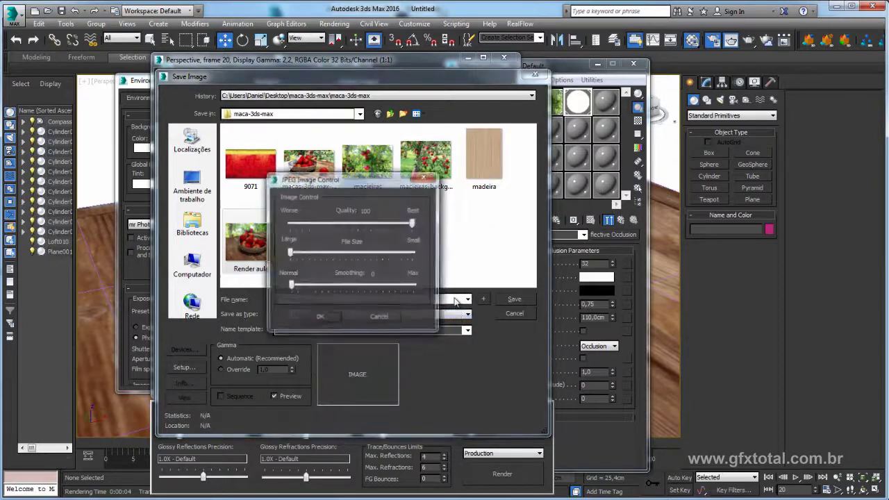
{"action": "key", "text": "Return"}
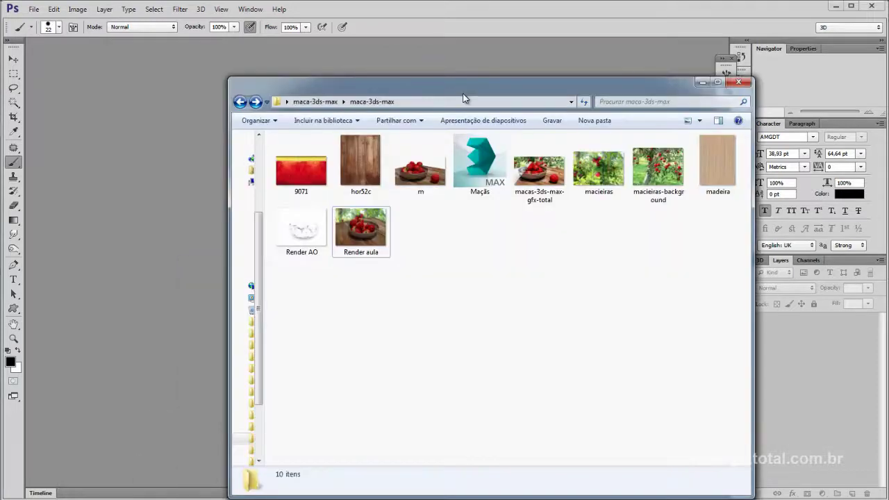
Open Render aula.jpg in Photoshop, undo a stray brush dot, and place Render AO.jpg on top.
{"action": "mouse_move", "coordinate": [458, 94]}
{"action": "left_mouse_down"}
{"action": "mouse_move", "coordinate": [606, 124]}
{"action": "mouse_move", "coordinate": [548, 137]}
{"action": "left_mouse_up"}
{"action": "left_click", "coordinate": [475, 278]}
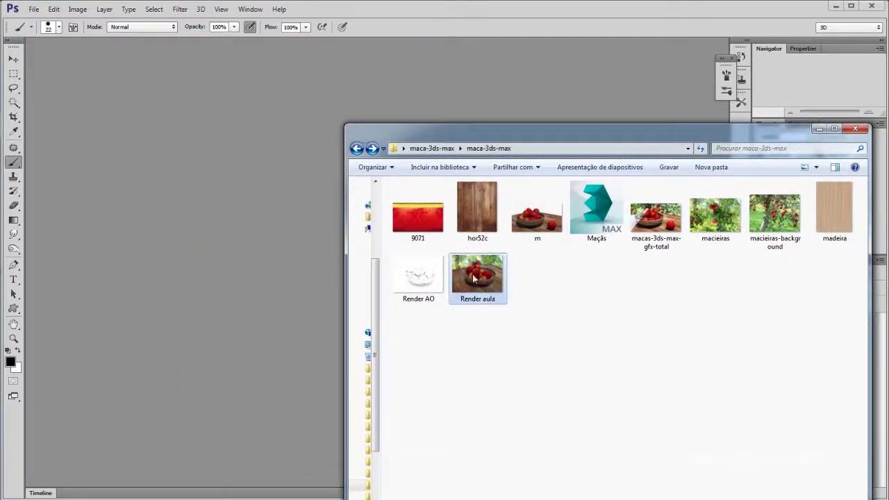
{"action": "left_click_drag", "start_coordinate": [473, 278], "coordinate": [249, 150]}
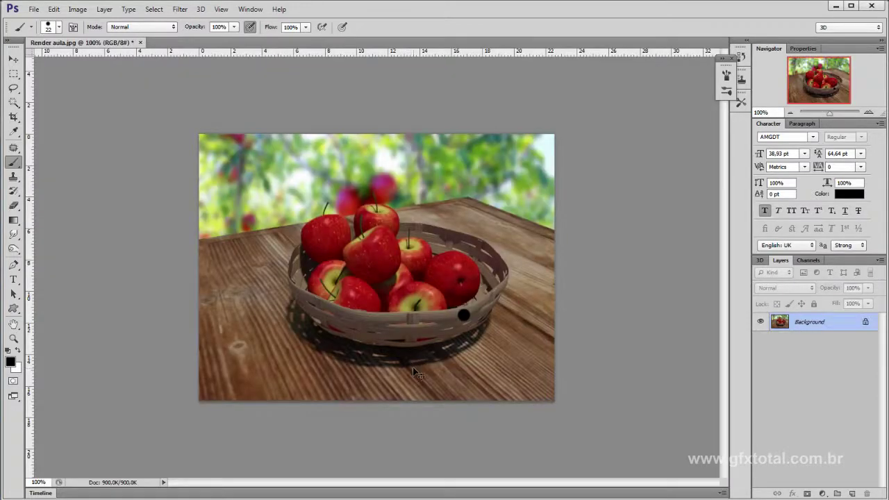
{"action": "key", "text": "ctrl+z"}
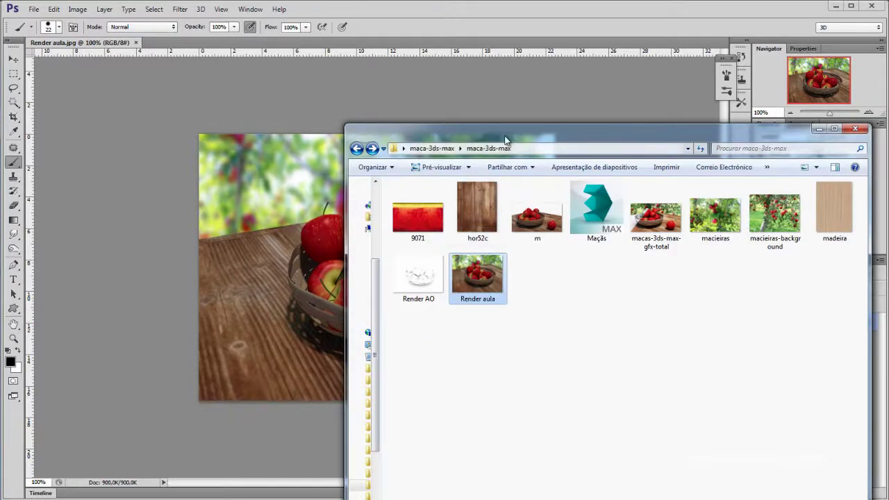
{"action": "mouse_move", "coordinate": [359, 347]}
{"action": "left_mouse_down"}
{"action": "mouse_move", "coordinate": [248, 174]}
{"action": "mouse_move", "coordinate": [256, 170]}
{"action": "left_mouse_up"}
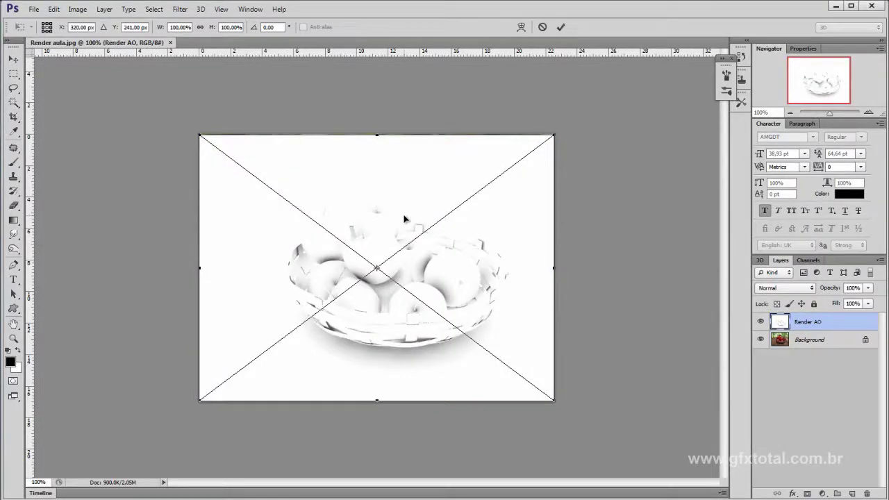
Commit the placed Render AO layer and toggle its visibility to compare with the render.
{"action": "key", "text": "Return"}
{"action": "key", "text": "b"}
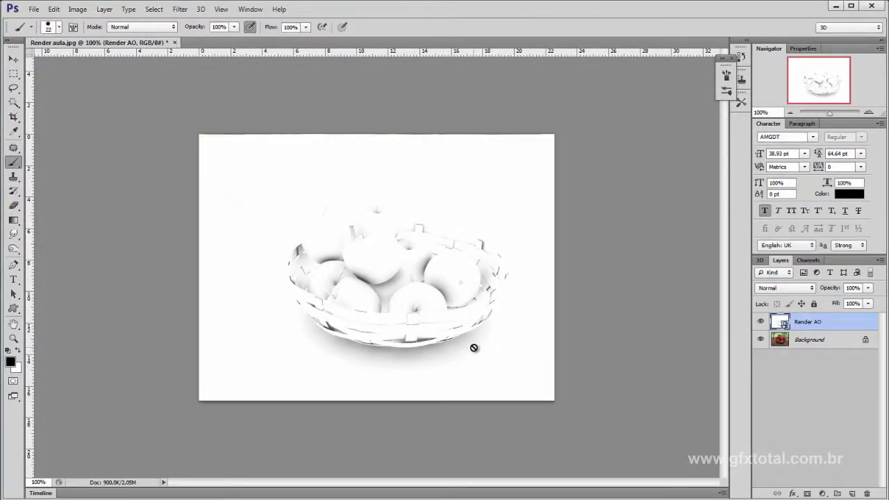
{"action": "left_click", "coordinate": [760, 321]}
{"action": "left_click", "coordinate": [760, 322]}
{"action": "left_click", "coordinate": [760, 321]}
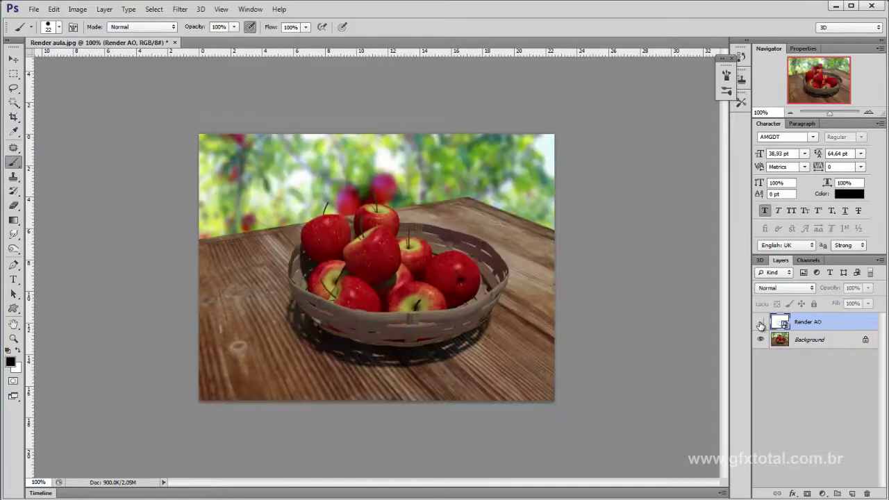
{"action": "left_click", "coordinate": [761, 322]}
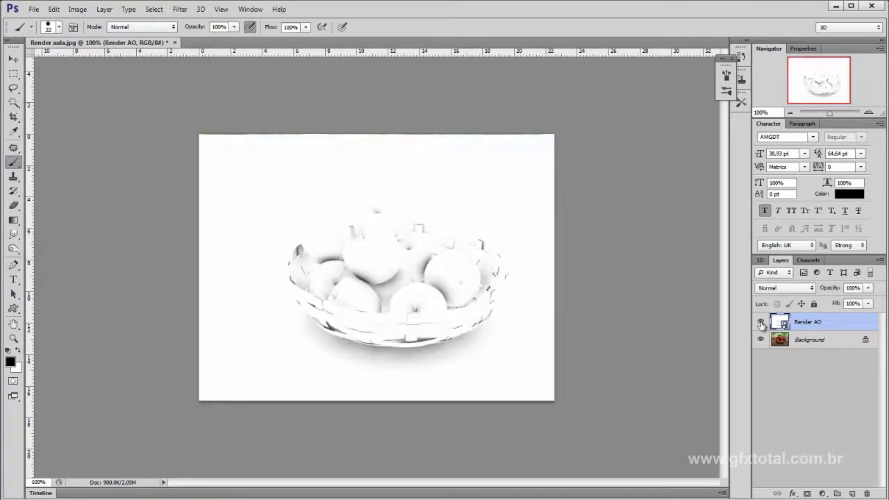
{"action": "left_click", "coordinate": [761, 322]}
{"action": "left_click", "coordinate": [760, 322]}
Set the Render AO layer's blend mode to Multiply and compare against the Background layer.
{"action": "left_click", "coordinate": [787, 290]}
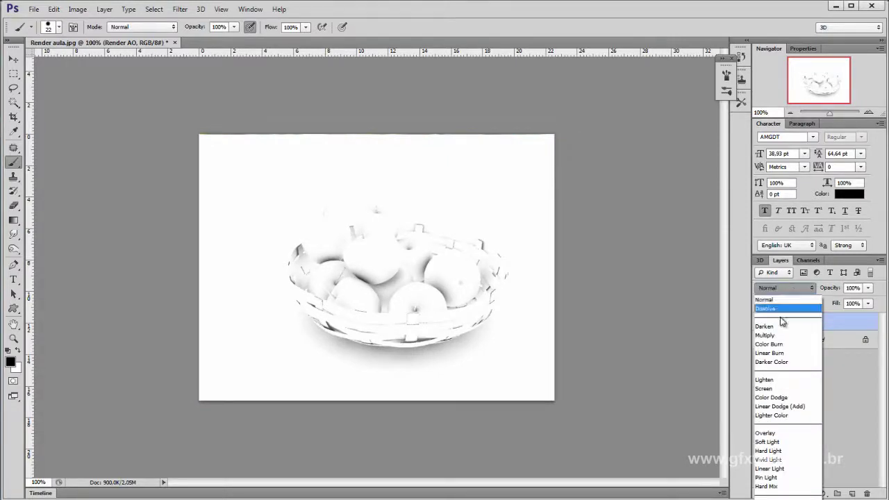
{"action": "left_click", "coordinate": [774, 338]}
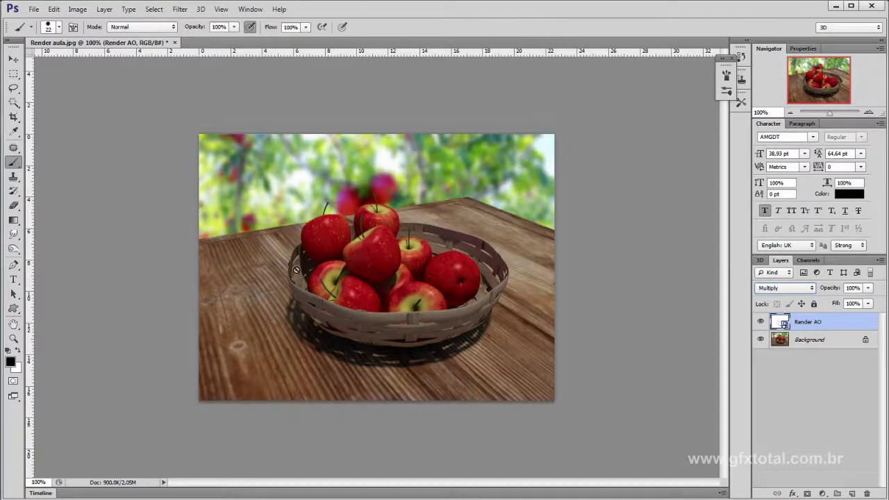
{"action": "left_click", "coordinate": [13, 59]}
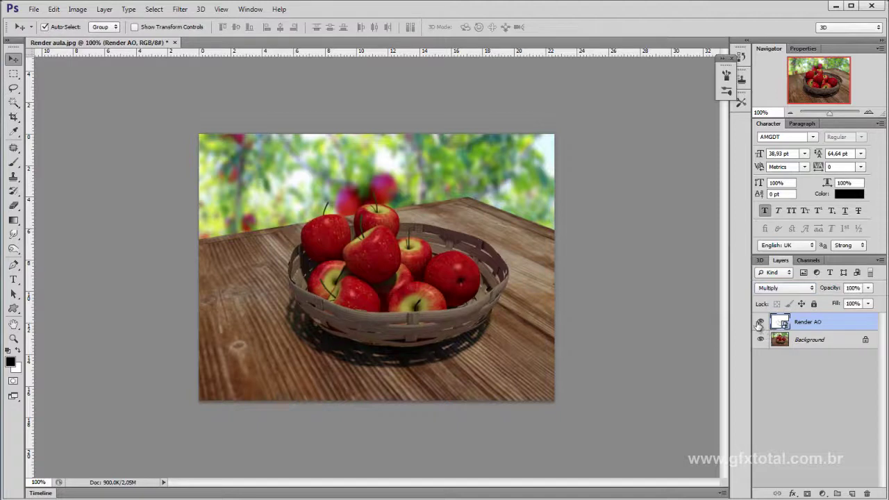
{"action": "left_click", "coordinate": [760, 323]}
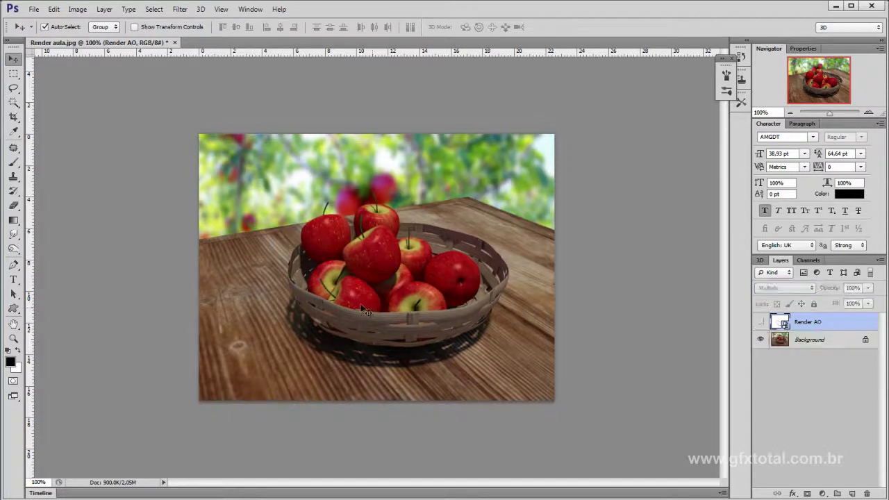
{"action": "left_click", "coordinate": [785, 339]}
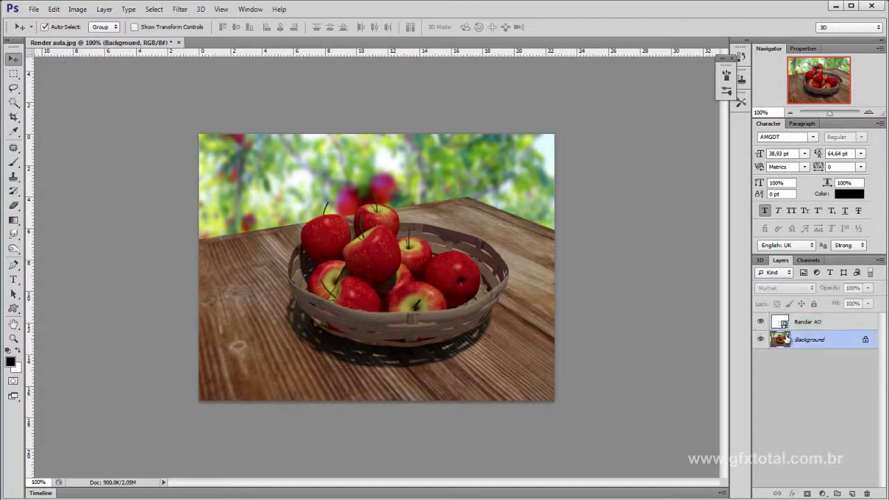
{"action": "left_click", "coordinate": [760, 339]}
Make a Background copy layer and brighten the apple basket render with Brightness 52, Contrast 25.
{"action": "left_click_drag", "start_coordinate": [791, 347], "coordinate": [789, 345], "text": "alt"}
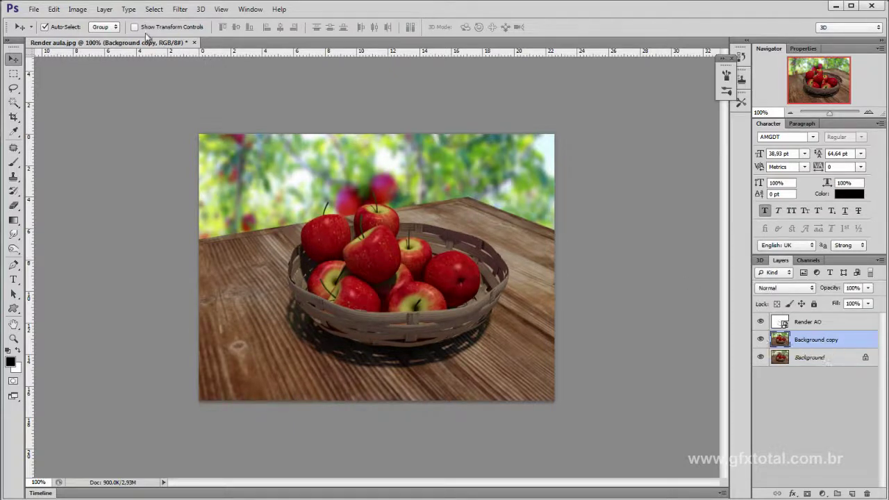
{"action": "left_click", "coordinate": [80, 11]}
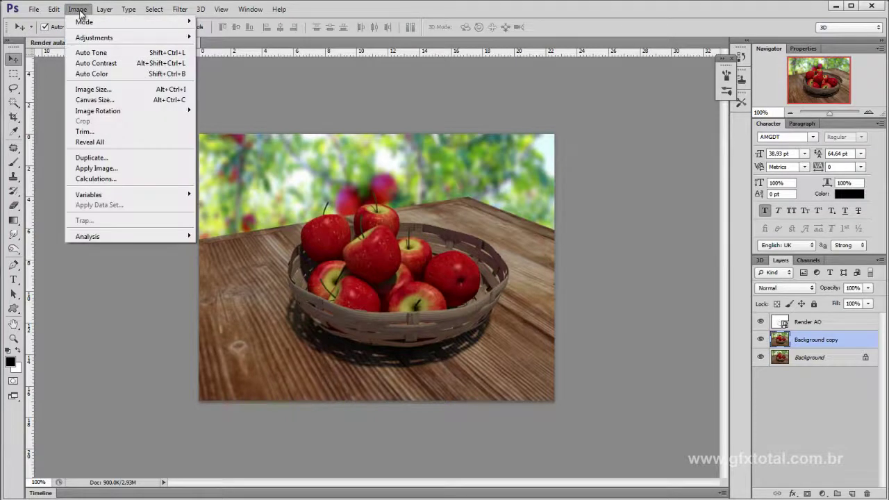
{"action": "mouse_move", "coordinate": [94, 37]}
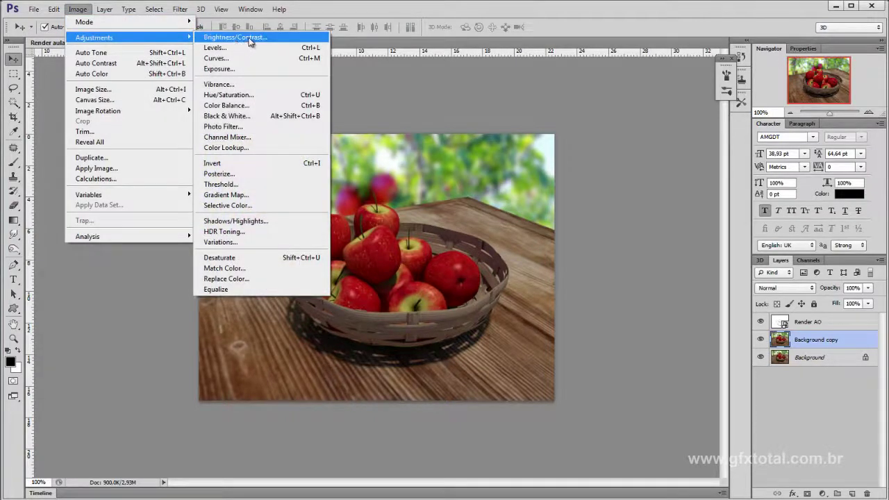
{"action": "left_click", "coordinate": [249, 38]}
{"action": "mouse_move", "coordinate": [563, 124]}
{"action": "left_mouse_down"}
{"action": "mouse_move", "coordinate": [596, 121]}
{"action": "mouse_move", "coordinate": [639, 85]}
{"action": "left_mouse_up"}
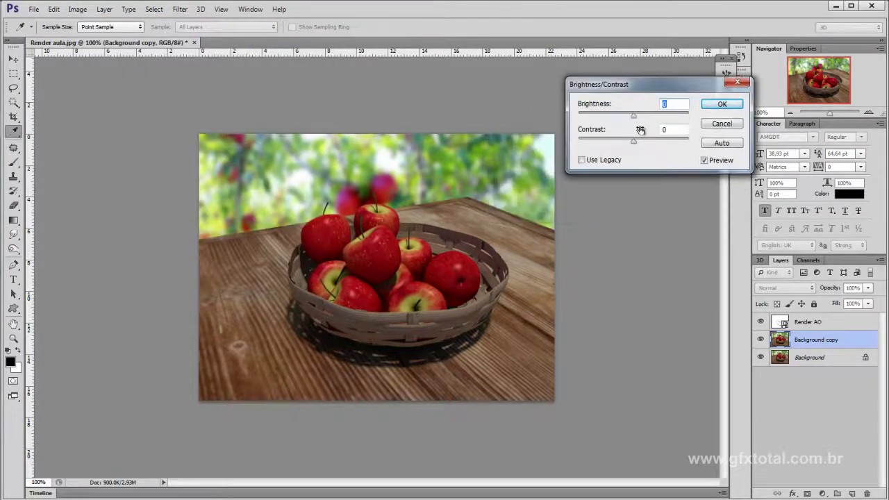
{"action": "mouse_move", "coordinate": [633, 116]}
{"action": "left_mouse_down"}
{"action": "mouse_move", "coordinate": [677, 116]}
{"action": "mouse_move", "coordinate": [604, 129]}
{"action": "mouse_move", "coordinate": [588, 123]}
{"action": "mouse_move", "coordinate": [648, 122]}
{"action": "mouse_move", "coordinate": [699, 142]}
{"action": "mouse_move", "coordinate": [535, 143]}
{"action": "mouse_move", "coordinate": [603, 152]}
{"action": "mouse_move", "coordinate": [641, 139]}
{"action": "mouse_move", "coordinate": [627, 143]}
{"action": "mouse_move", "coordinate": [634, 141]}
{"action": "left_mouse_up"}
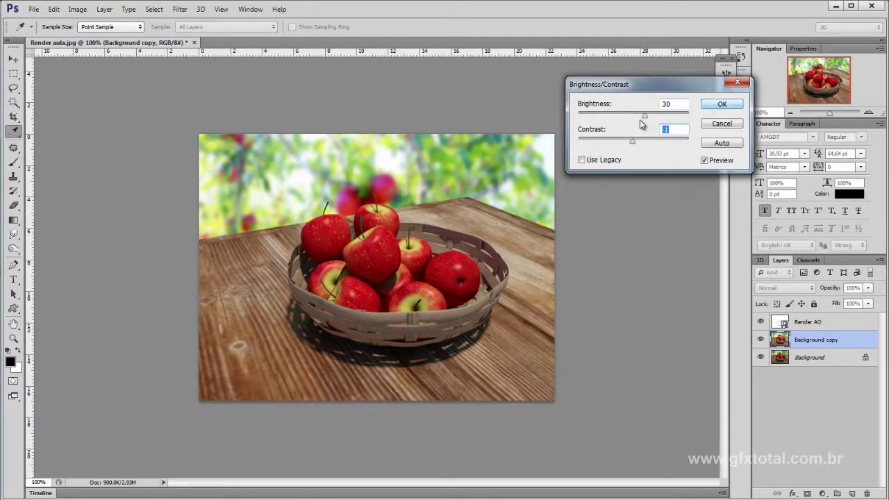
{"action": "left_click", "coordinate": [647, 115]}
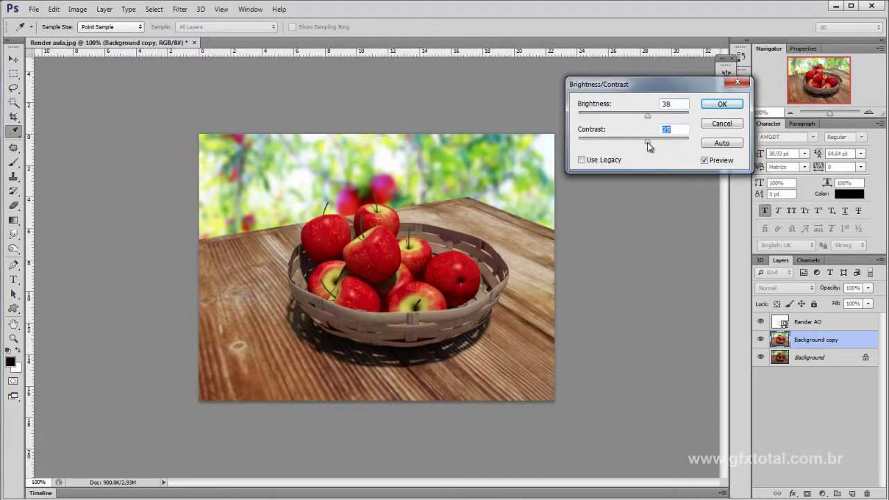
{"action": "left_click", "coordinate": [647, 116]}
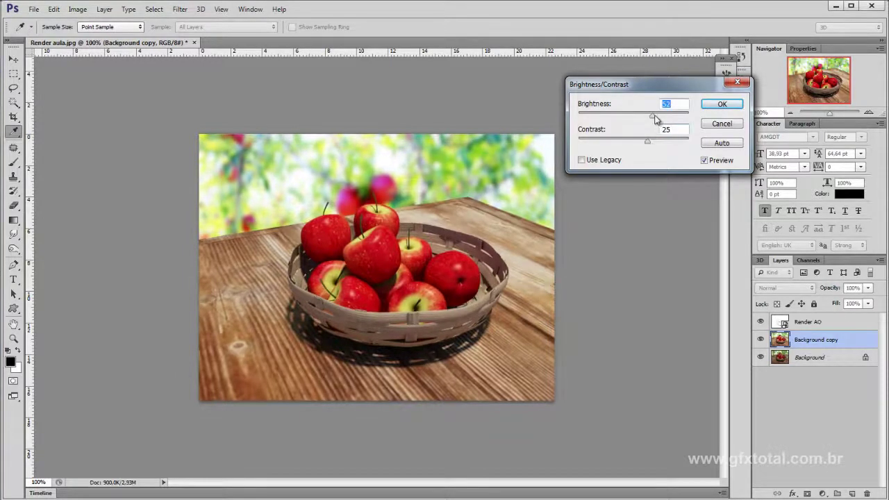
{"action": "key", "text": "Return"}
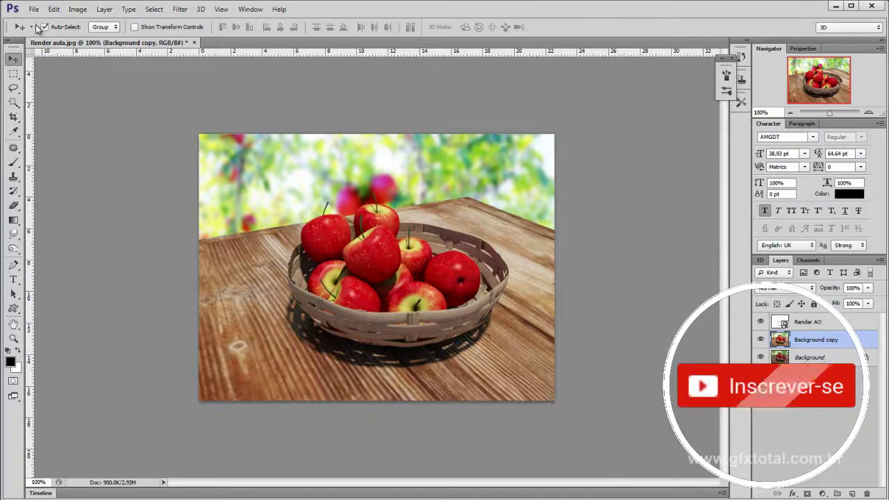